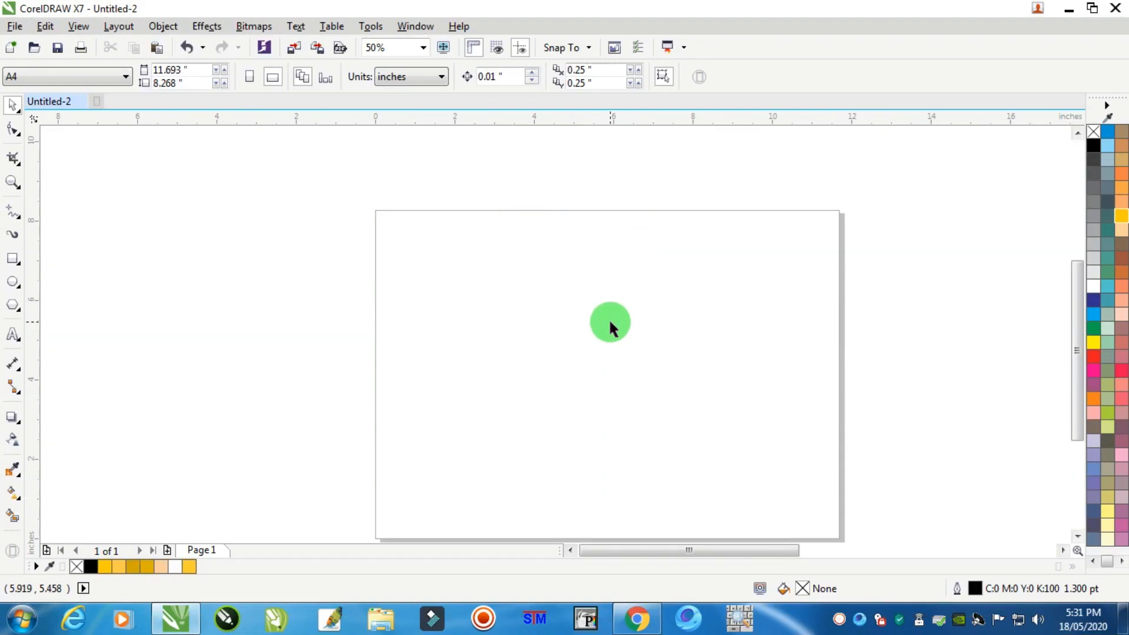
# Switch to Chrome and preview the first two black-and-white swirl pattern images in the search results
pyautogui.scroll(-1, 609, 321)
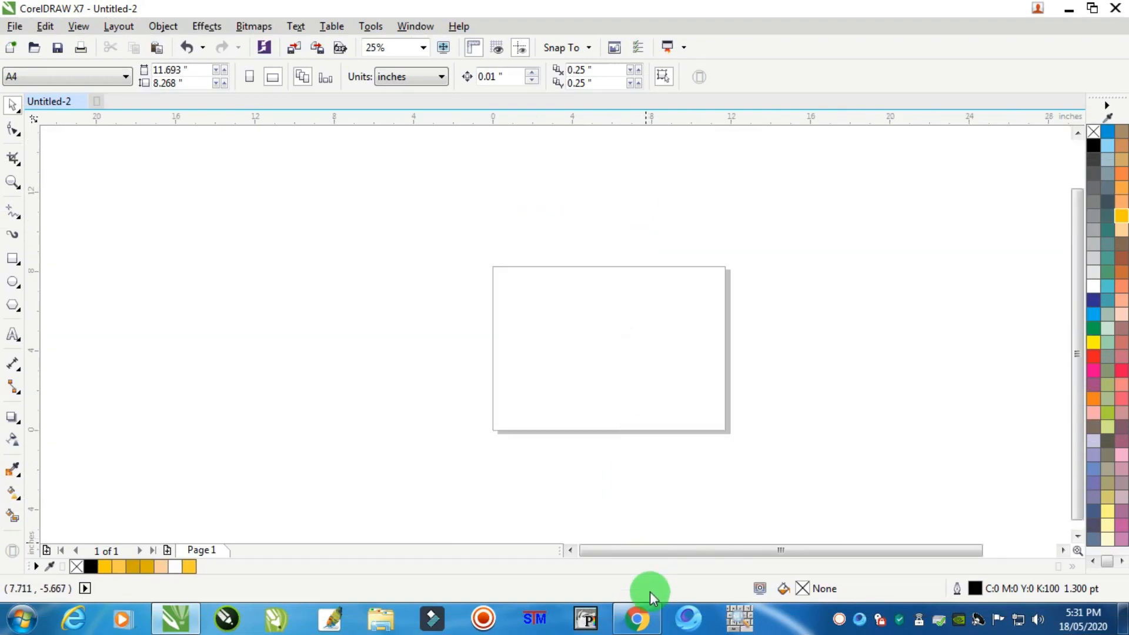
pyautogui.click(637, 618)
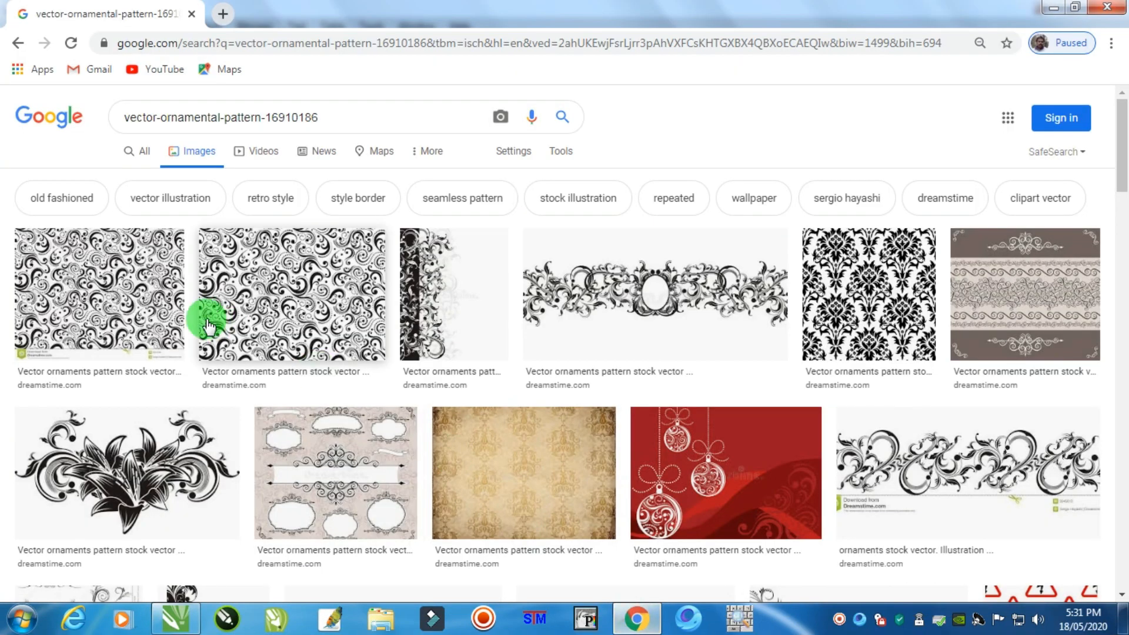
pyautogui.click(132, 300)
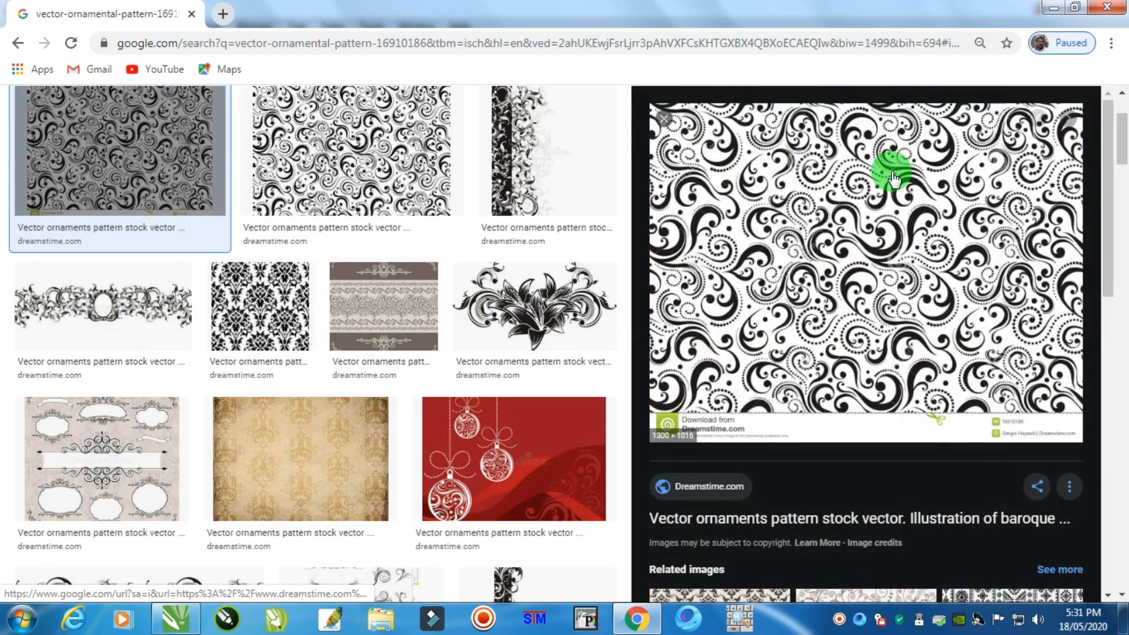
pyautogui.click(339, 156)
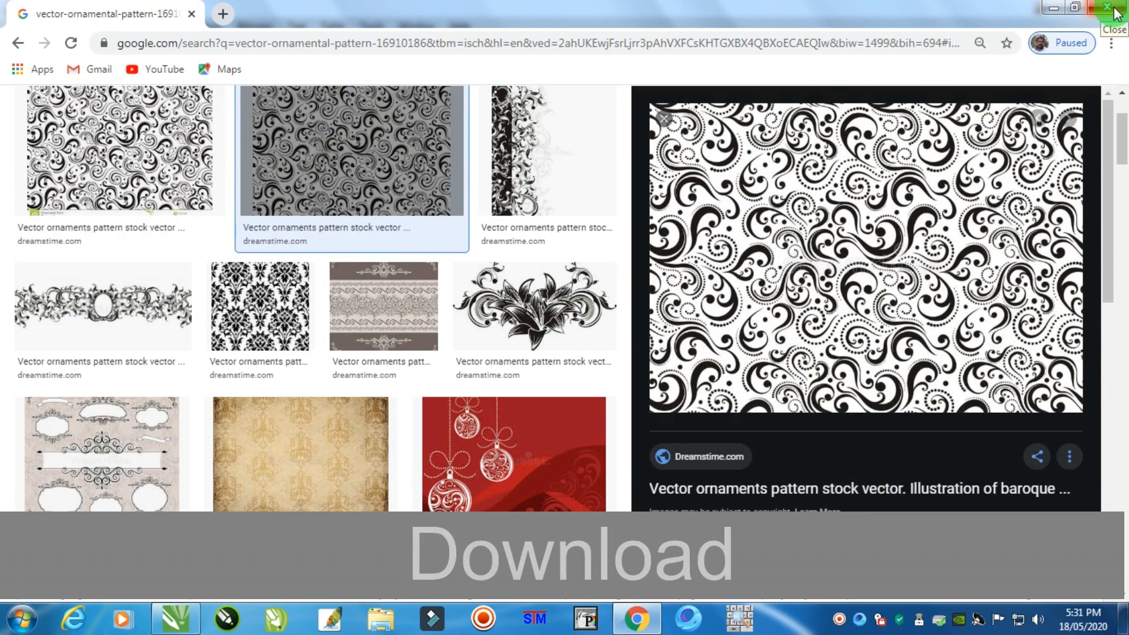
pyautogui.rightClick(821, 234)
pyautogui.click(796, 16)
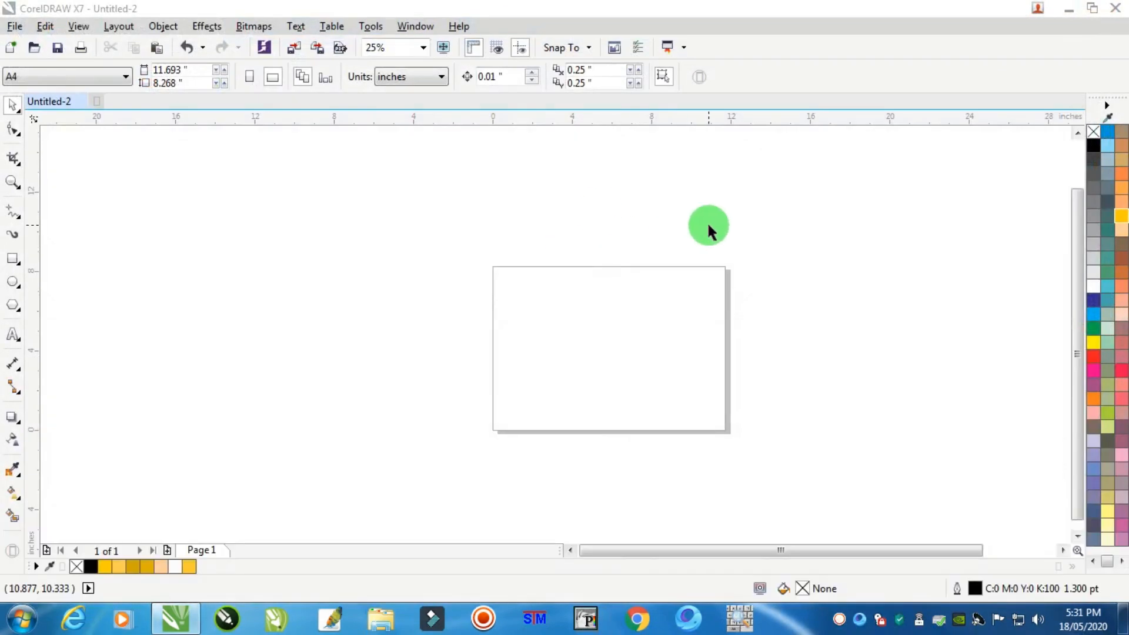
# Import the JPEG vector-ornaments-pattern-16910186 from the Desktop and place it overlapping the page's left side
pyautogui.click(14, 26)
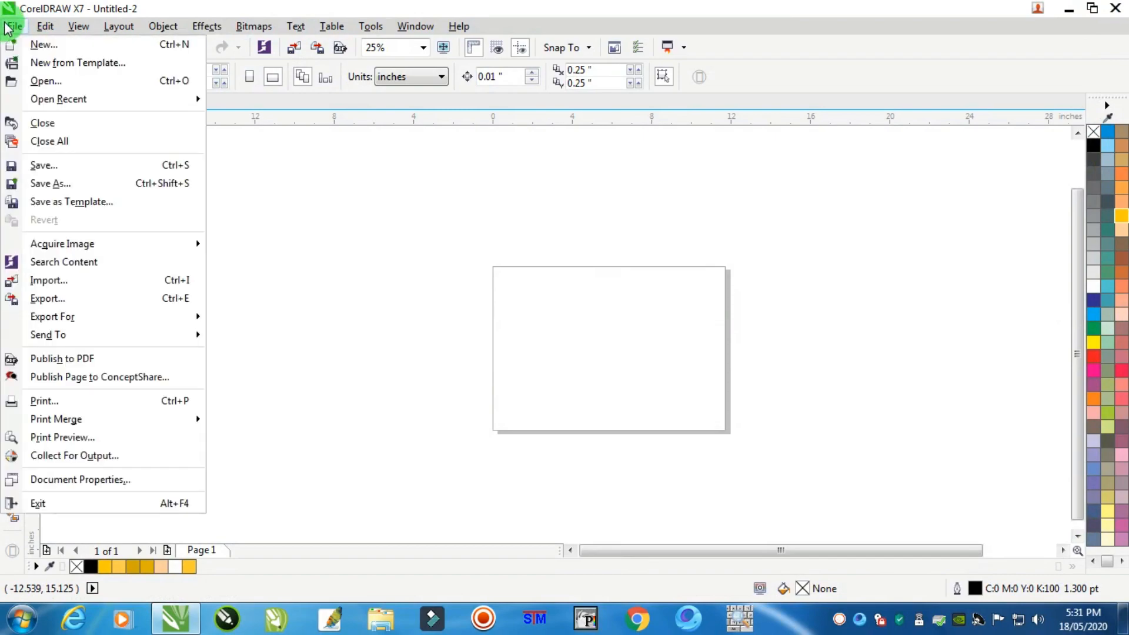
pyautogui.click(52, 279)
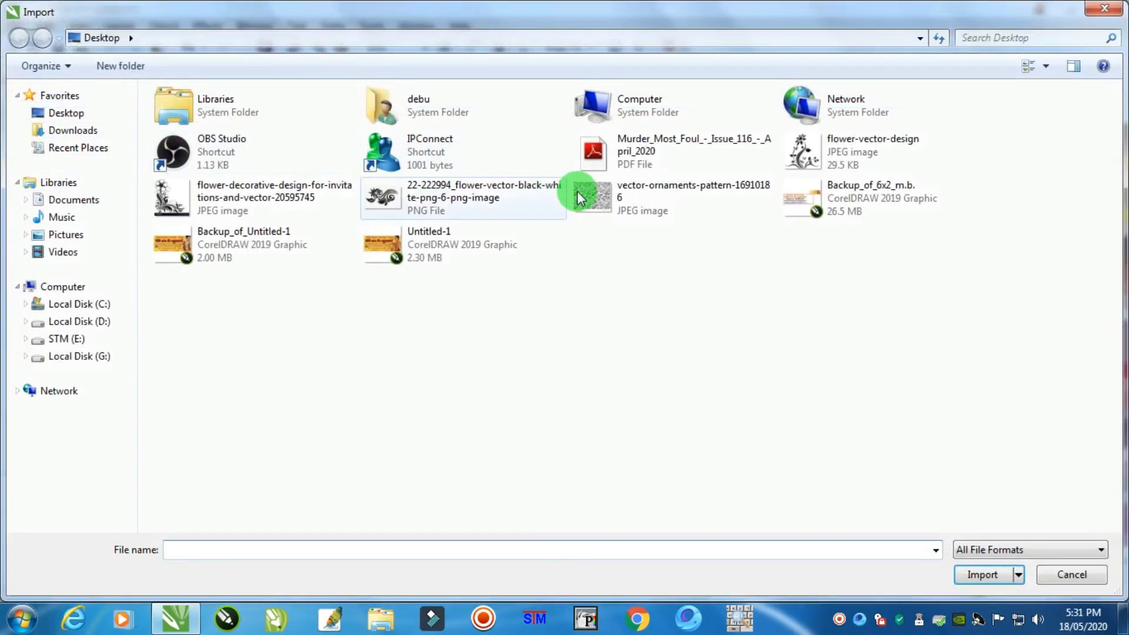
pyautogui.doubleClick(594, 202)
pyautogui.click(244, 195)
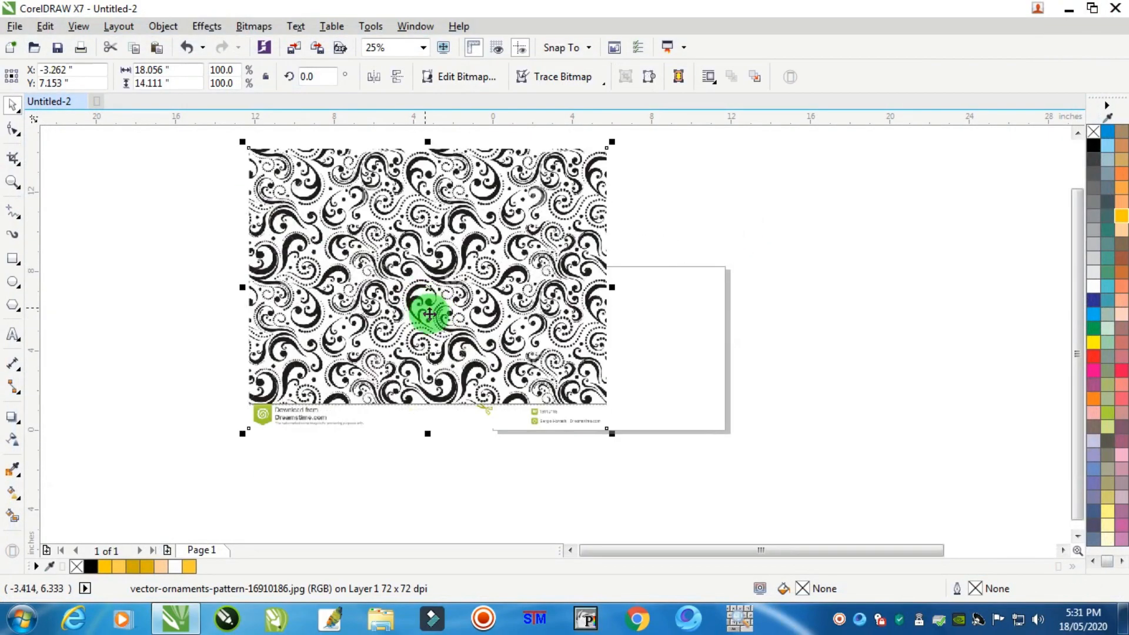
# Inspect the pattern image's detail up close, then scale it to about 71.9% and move it clear of the page's left side
pyautogui.scroll(3, 448, 253)
pyautogui.scroll(1, 456, 254)
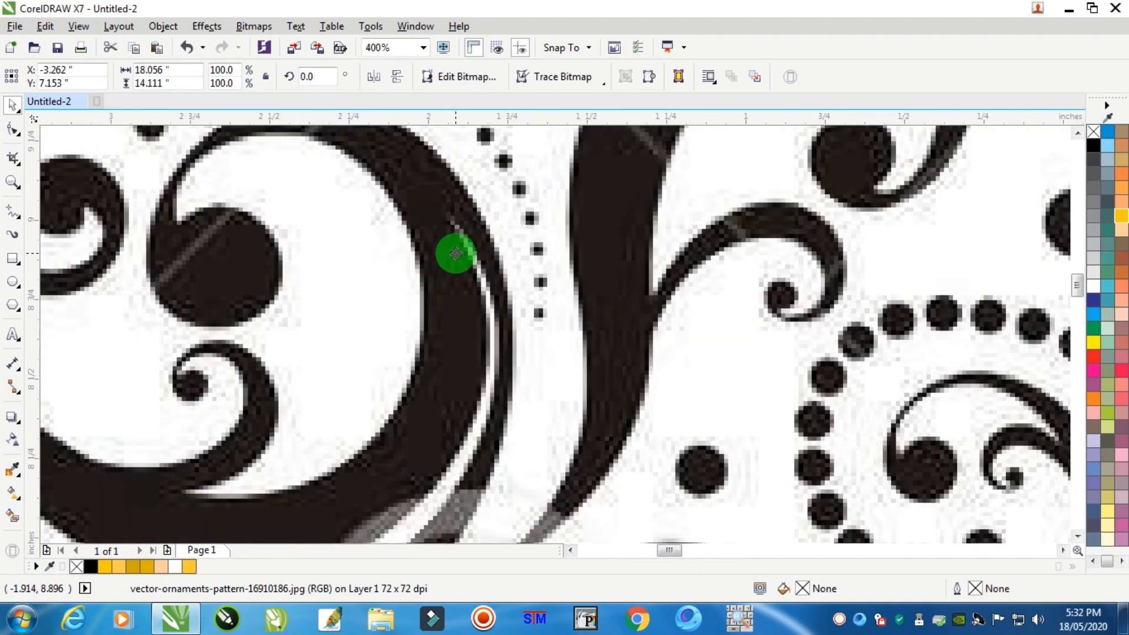
pyautogui.scroll(-5, 456, 253)
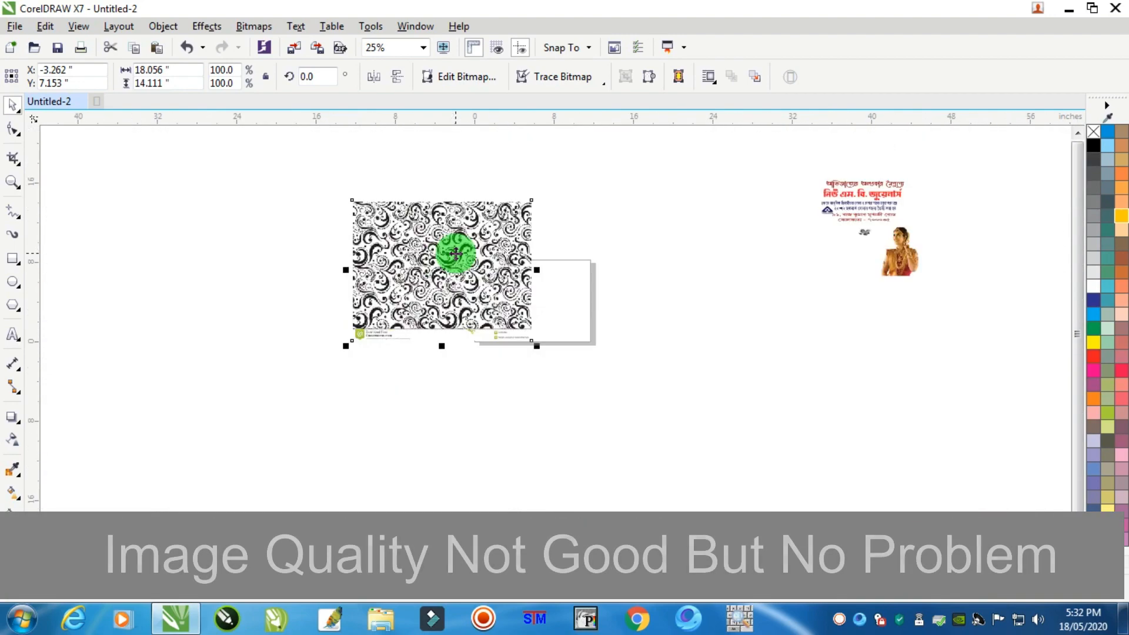
pyautogui.moveTo(456, 257); pyautogui.dragTo(393, 359)
pyautogui.scroll(1, 309, 305)
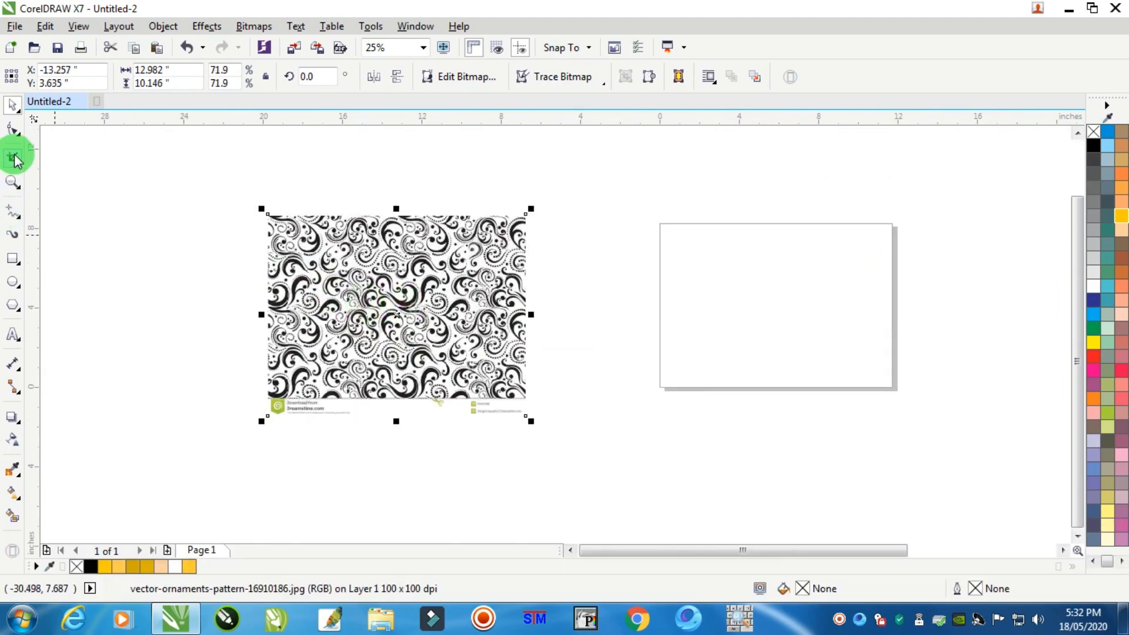
# Crop the pattern image to about 12.98 × 8.8 inches, removing the Dreamstime footer strip along its lower edge
pyautogui.click(13, 158)
pyautogui.moveTo(268, 216); pyautogui.dragTo(405, 296)
pyautogui.hotkey('ctrl', 'z')
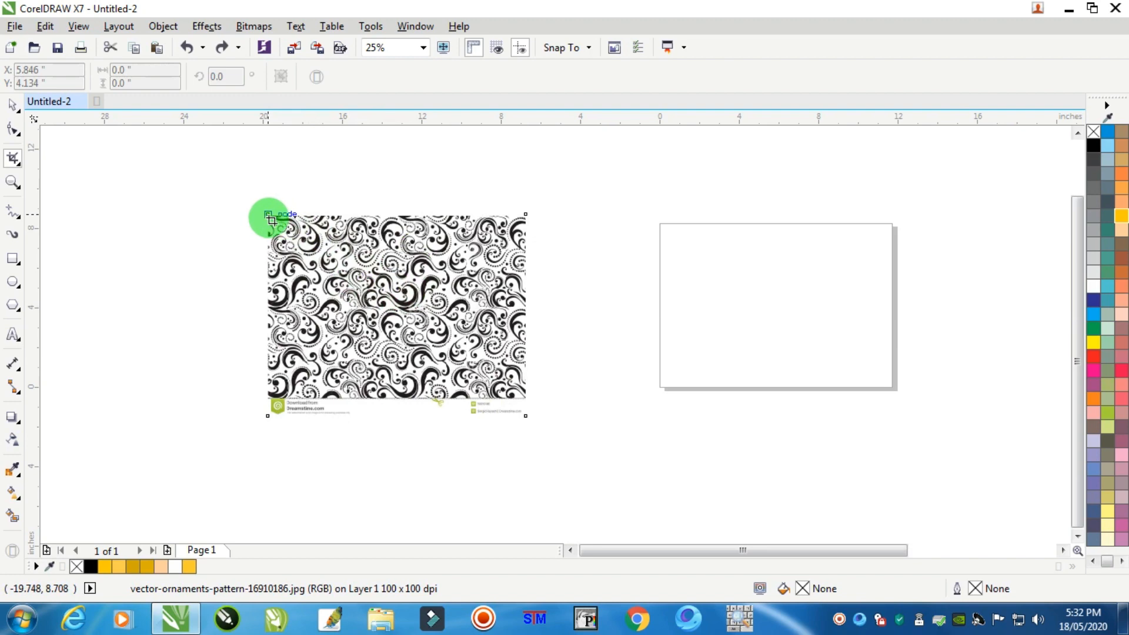
pyautogui.moveTo(270, 219); pyautogui.dragTo(527, 392)
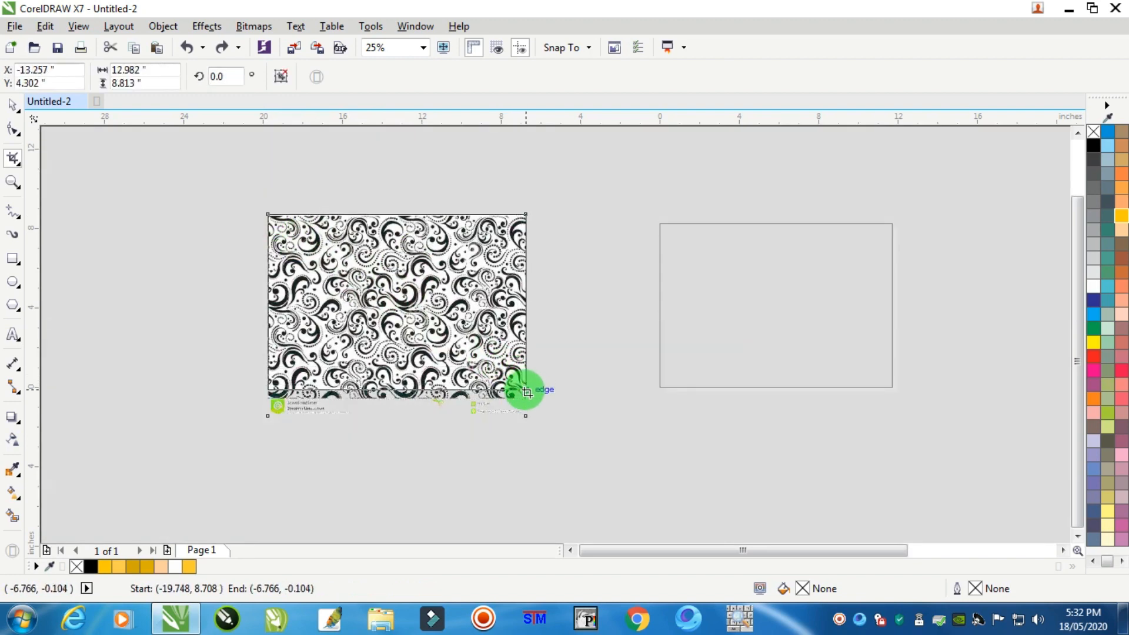
pyautogui.doubleClick(394, 298)
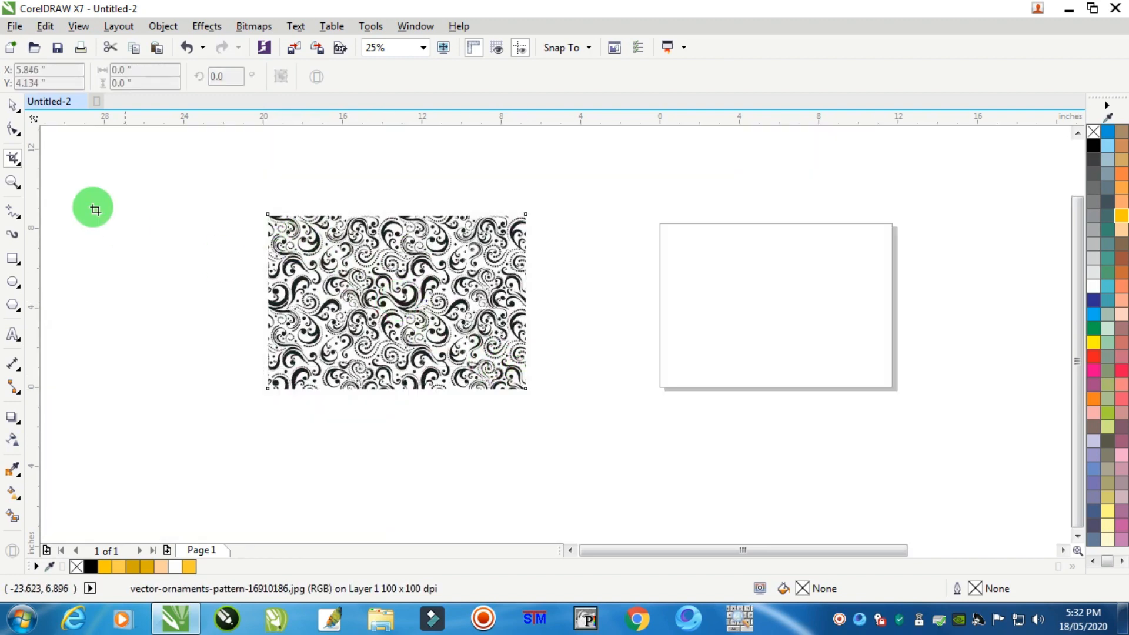
# Move the cropped pattern image closer to the page's left edge and deselect it
pyautogui.click(13, 105)
pyautogui.click(452, 294)
pyautogui.moveTo(451, 294); pyautogui.dragTo(547, 307)
pyautogui.scroll(-2, 569, 306)
pyautogui.scroll(3, 584, 303)
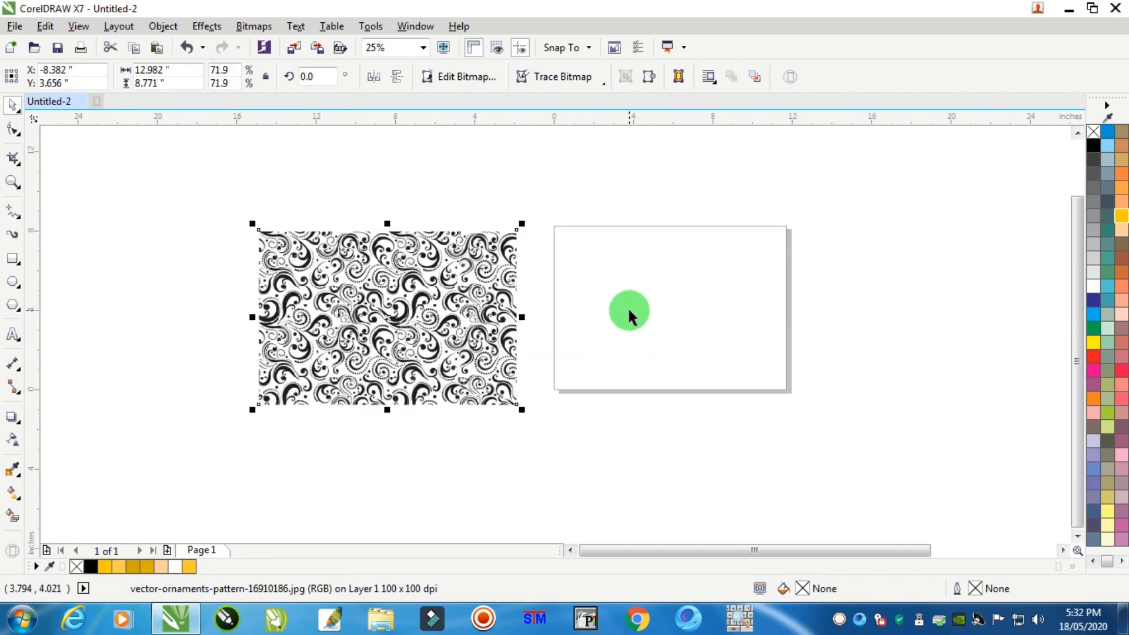
pyautogui.click(447, 261)
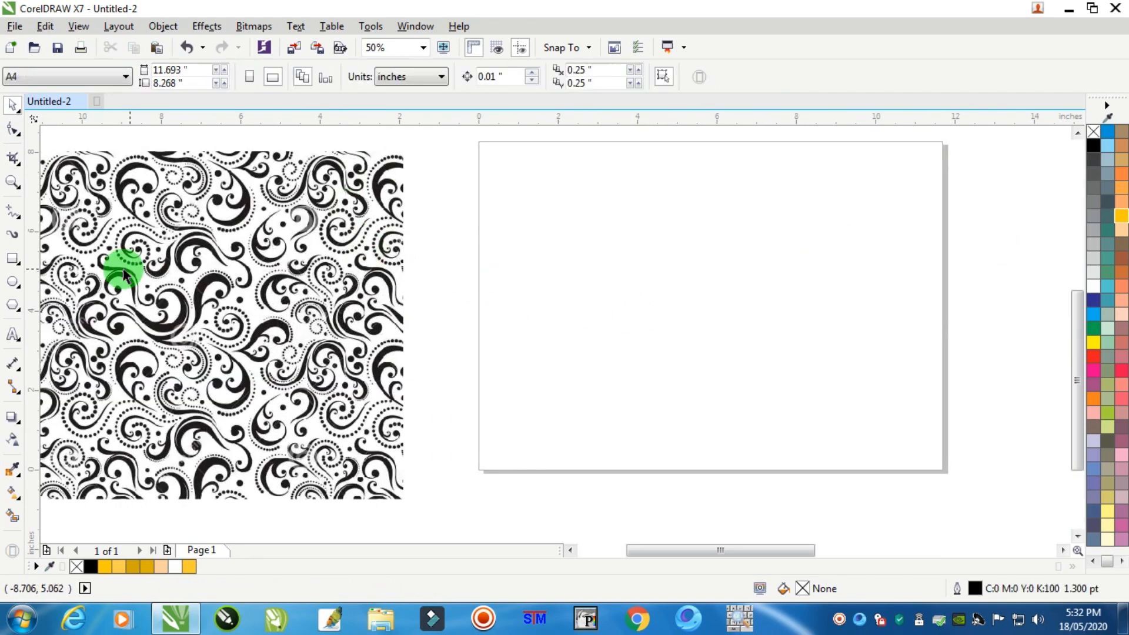
# Draw a rectangle on the page and set its size to 10.5 × 4.5 inches
pyautogui.click(13, 258)
pyautogui.moveTo(501, 190); pyautogui.dragTo(904, 396)
pyautogui.click(171, 71)
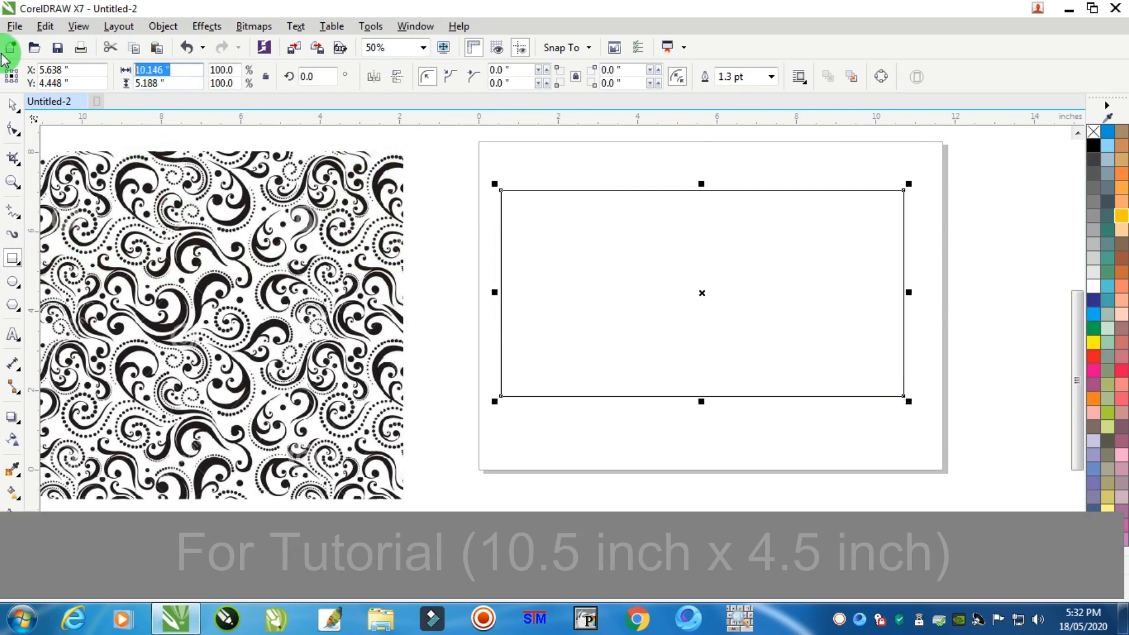
pyautogui.write('10.5')
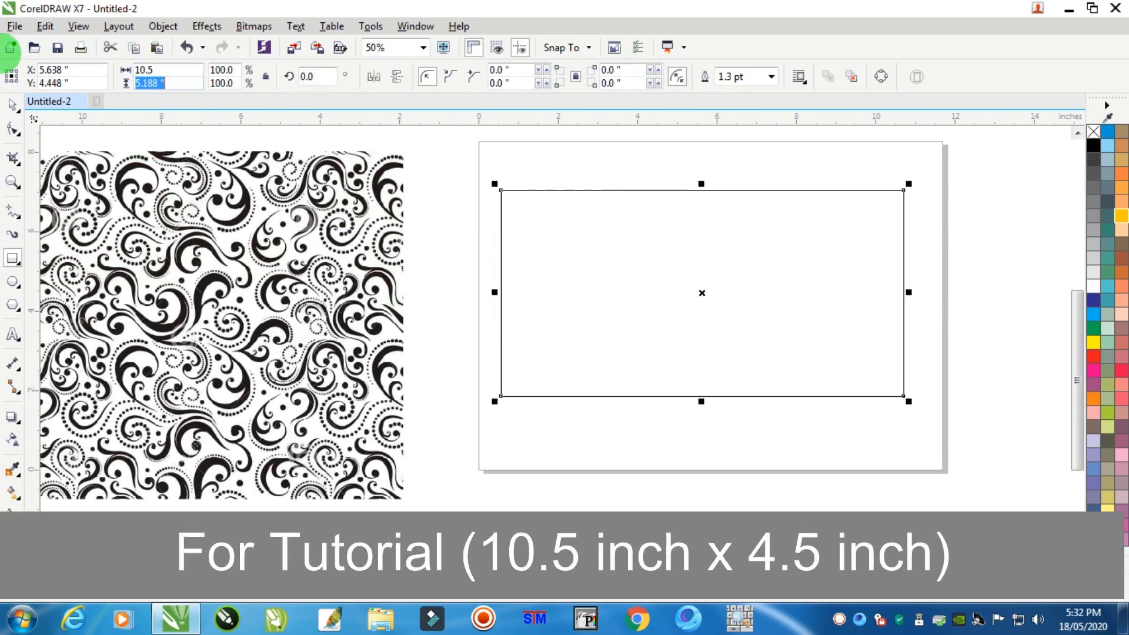
pyautogui.write('4.5')
pyautogui.press('Return')
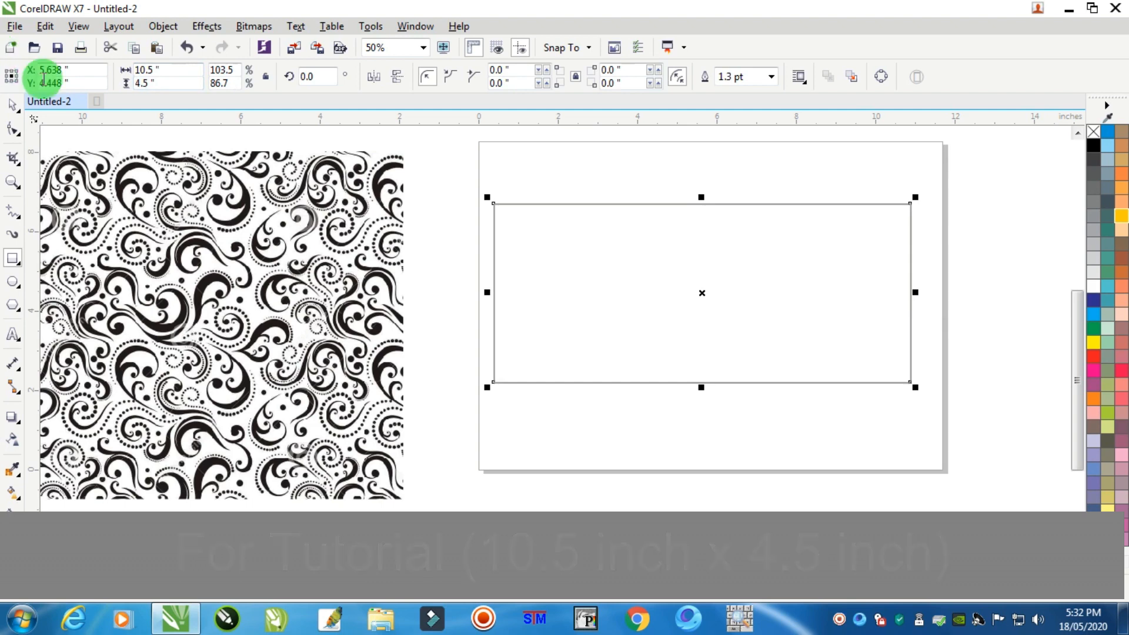
# Shift the rectangle slightly right and down so it sits near the centre of the page
pyautogui.click(12, 104)
pyautogui.click(763, 256)
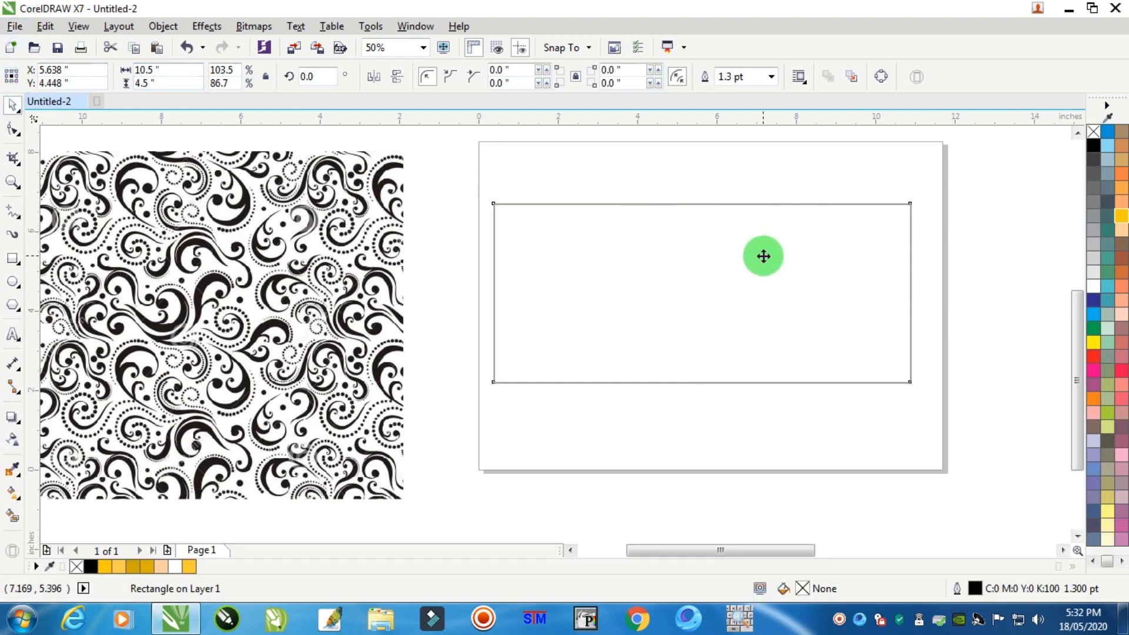
pyautogui.moveTo(765, 257); pyautogui.dragTo(772, 266)
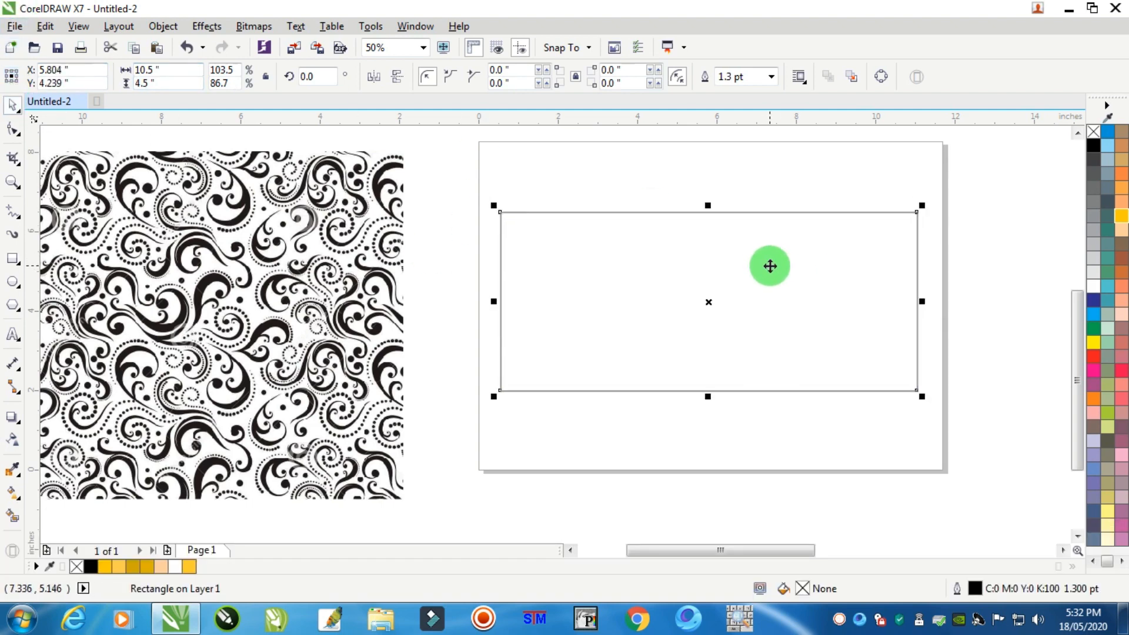
# Fill the rectangle with Deep Yellow (C0 M20 Y100 K0) and remove its outline
pyautogui.click(1120, 219)
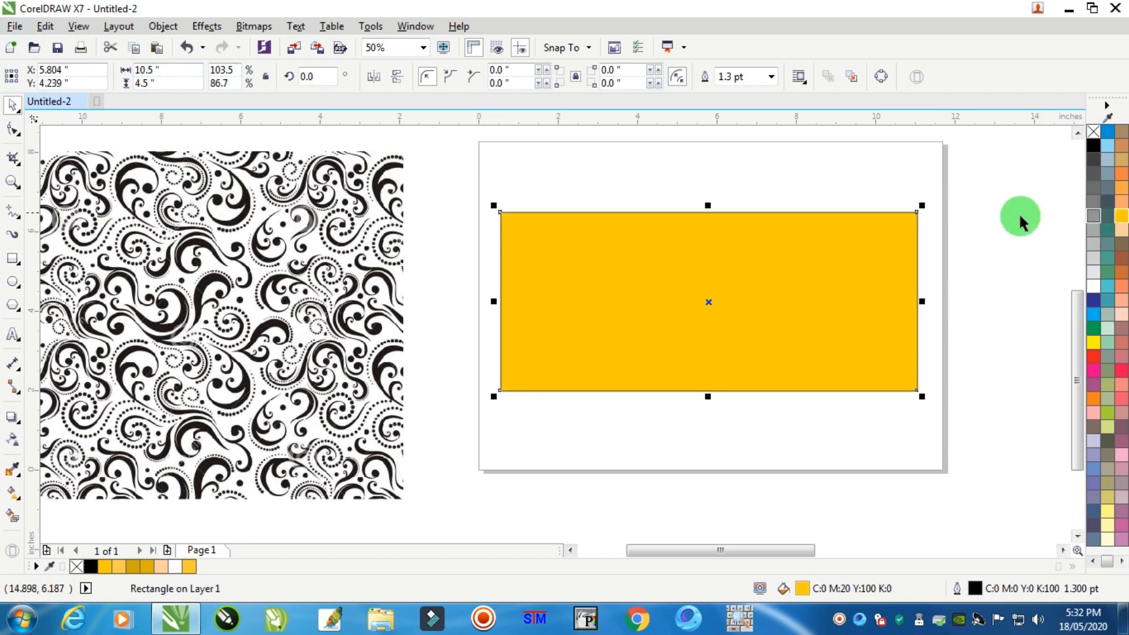
pyautogui.scroll(5, 911, 221)
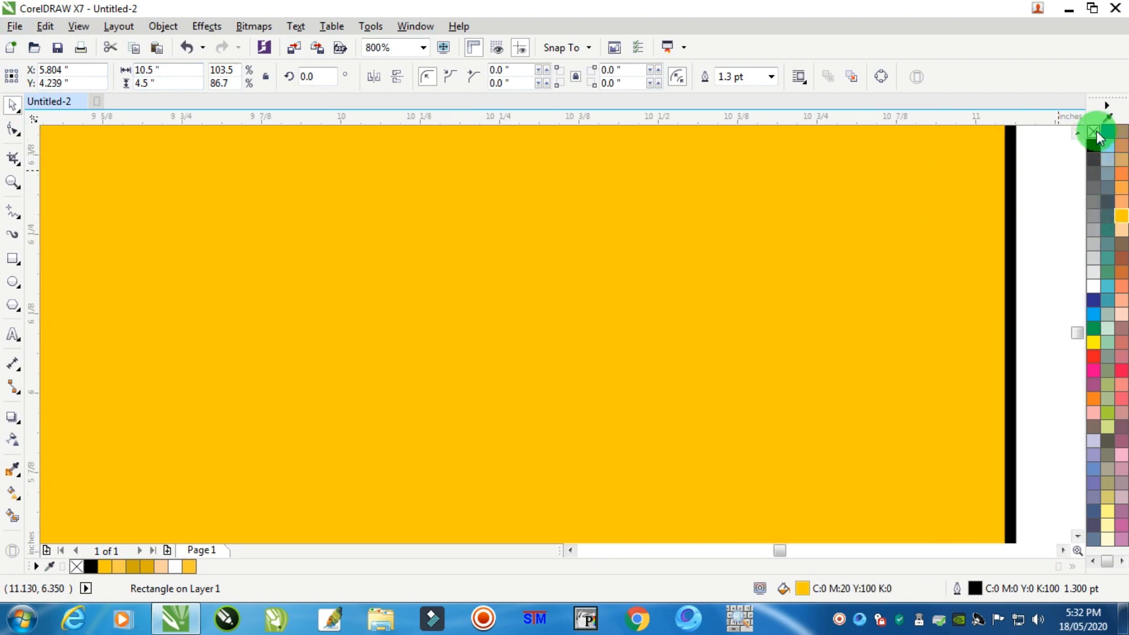
pyautogui.rightClick(1096, 135)
pyautogui.scroll(-5, 720, 259)
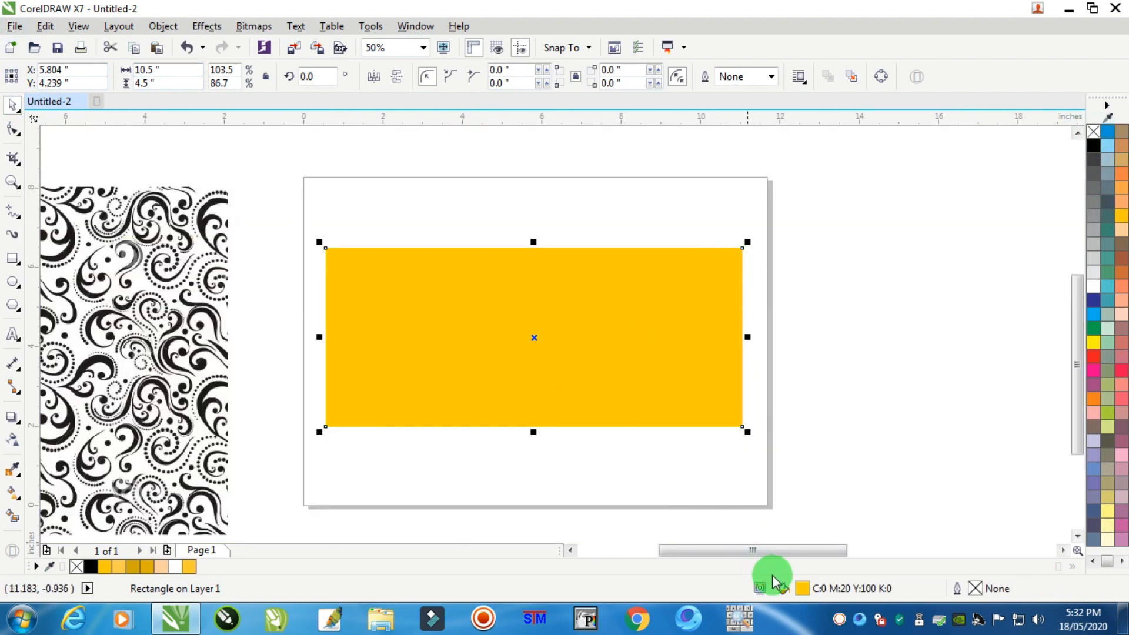
# Reduce the yellow value in the rectangle's CMYK fill to 80
pyautogui.doubleClick(803, 588)
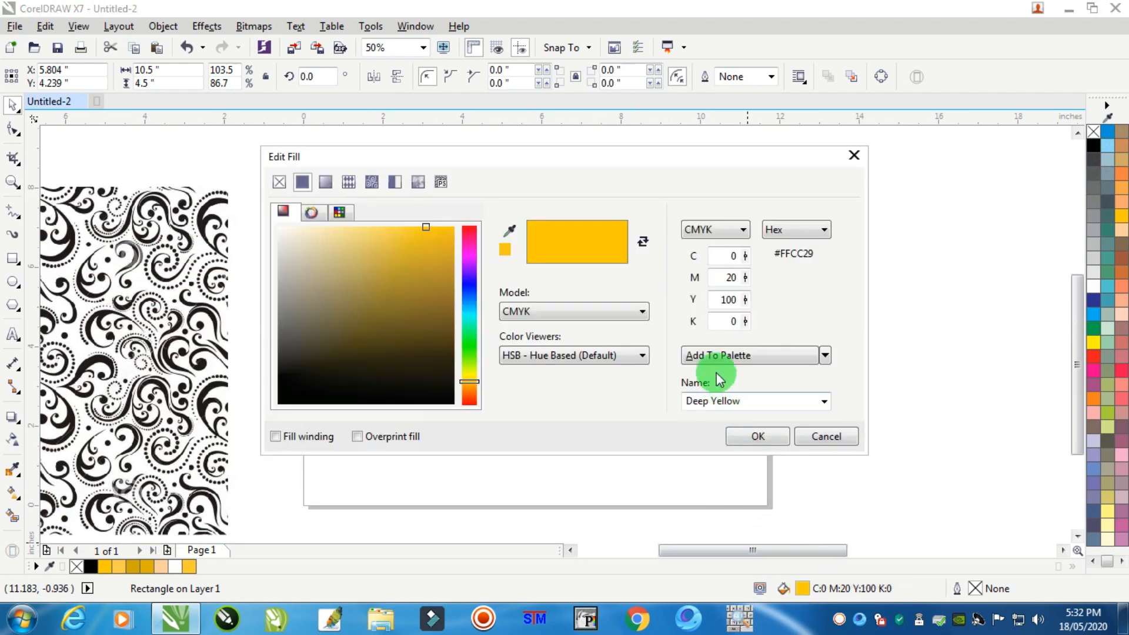
pyautogui.moveTo(712, 298); pyautogui.dragTo(841, 300)
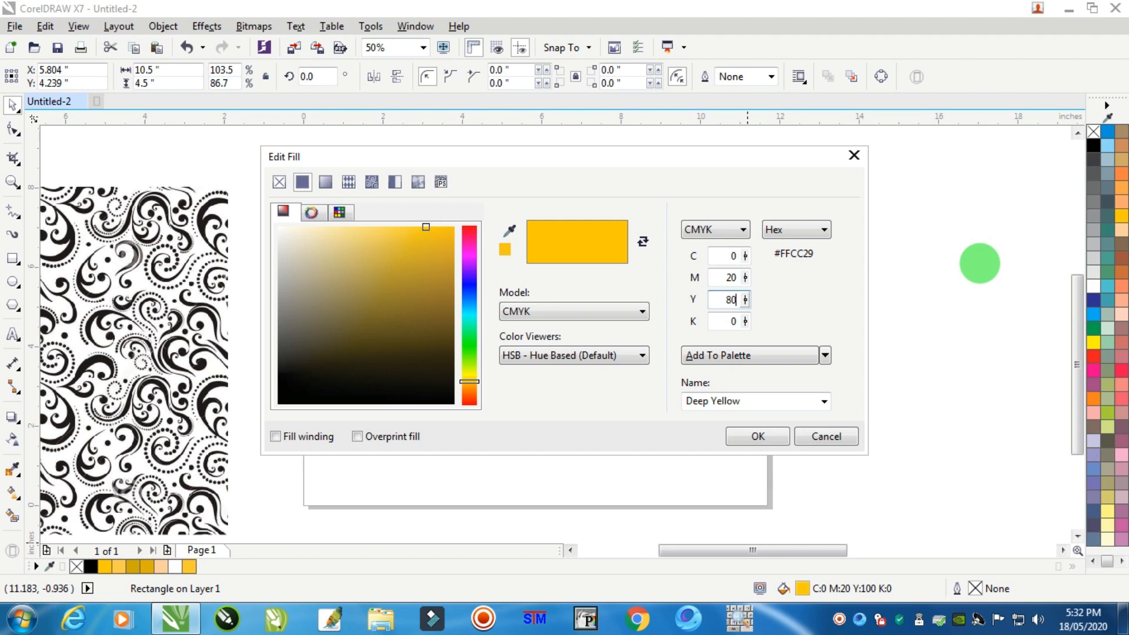
pyautogui.hotkey('shift', 'Tab')
pyautogui.click(761, 439)
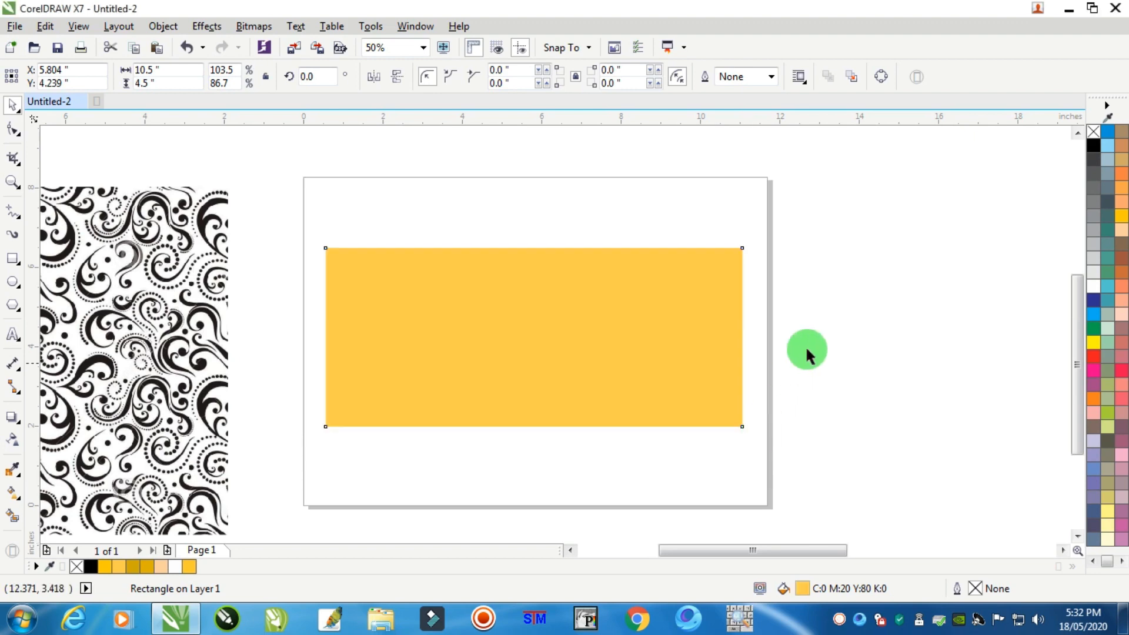
pyautogui.click(805, 344)
pyautogui.click(614, 318)
# Move the small black floral ornament onto the rectangle's lower-right corner and enlarge it to about 3.6 × 2 inches
pyautogui.scroll(-2, 722, 318)
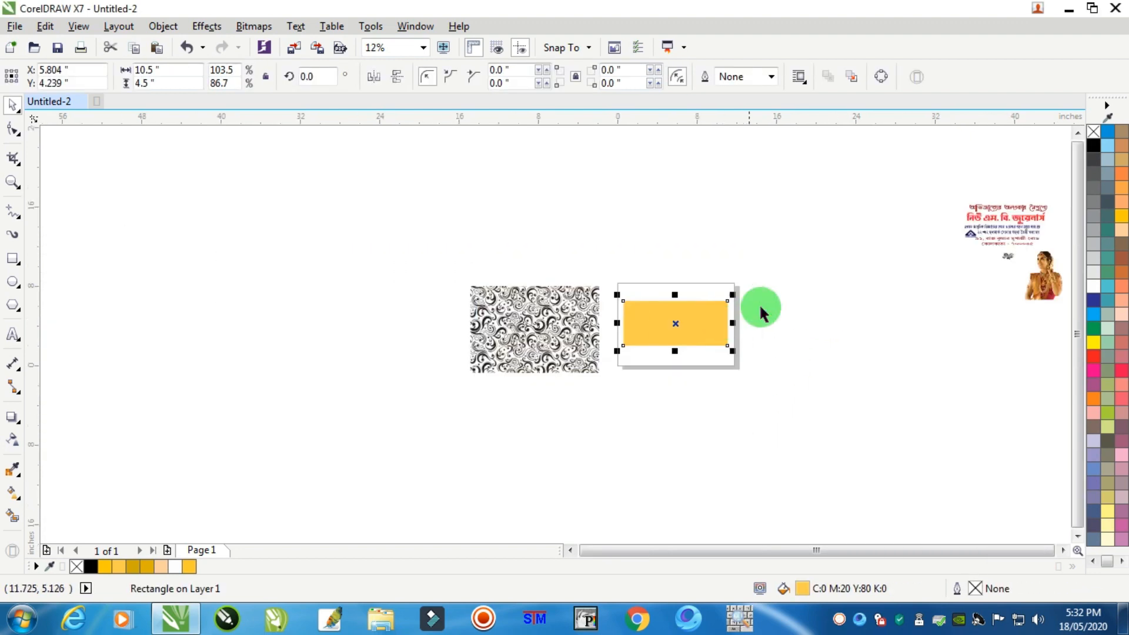
pyautogui.click(1008, 255)
pyautogui.scroll(3, 724, 333)
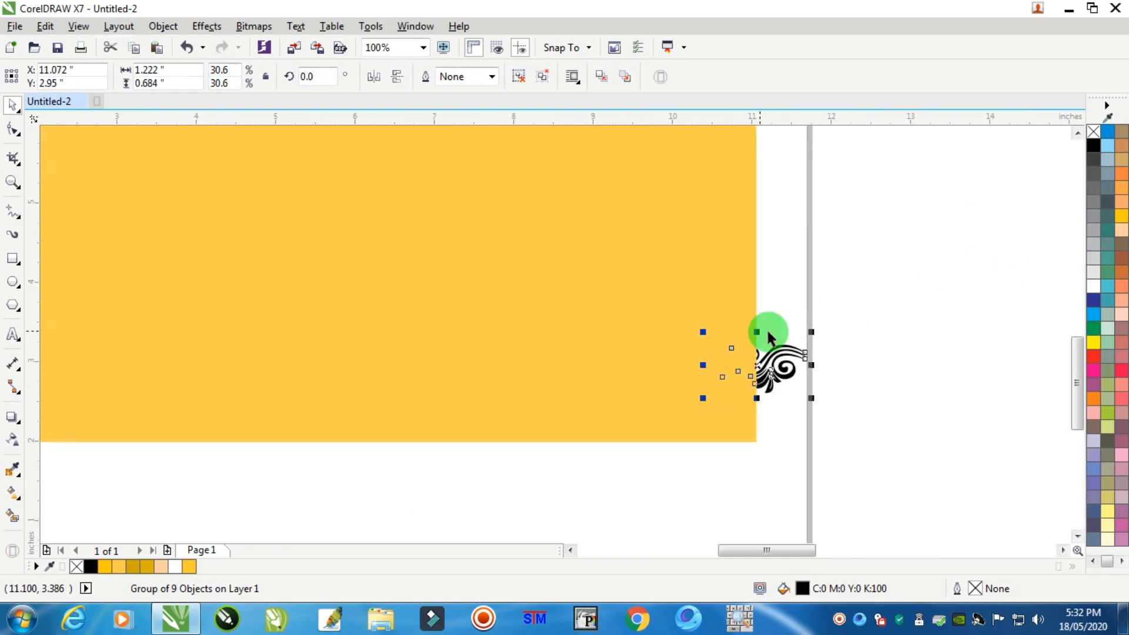
pyautogui.moveTo(812, 398); pyautogui.dragTo(918, 454)
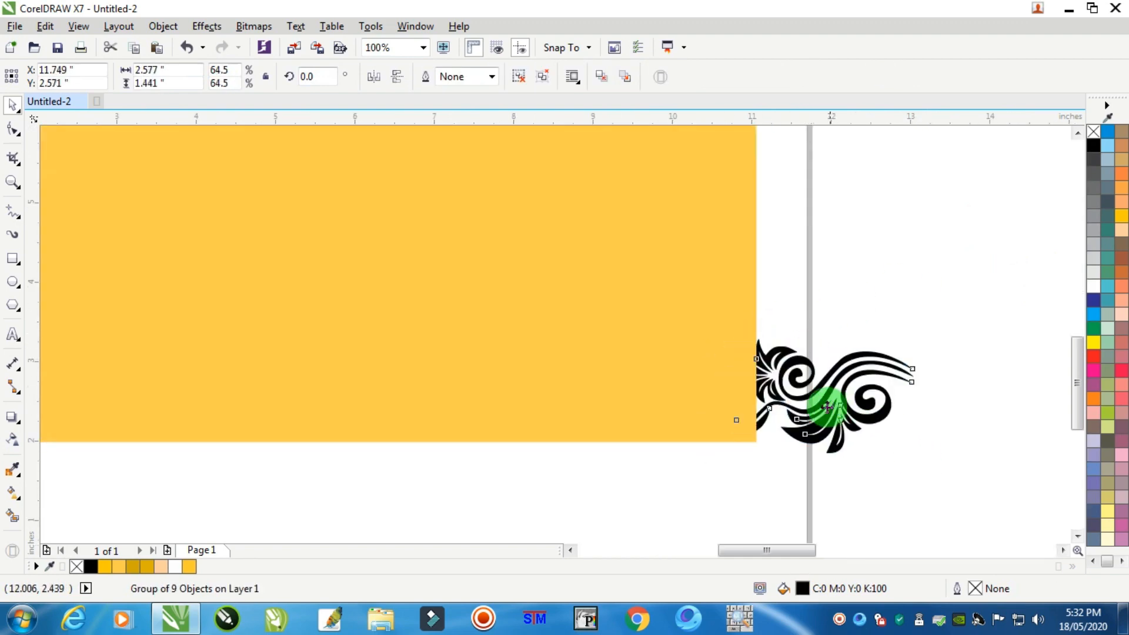
pyautogui.moveTo(831, 398); pyautogui.dragTo(703, 376)
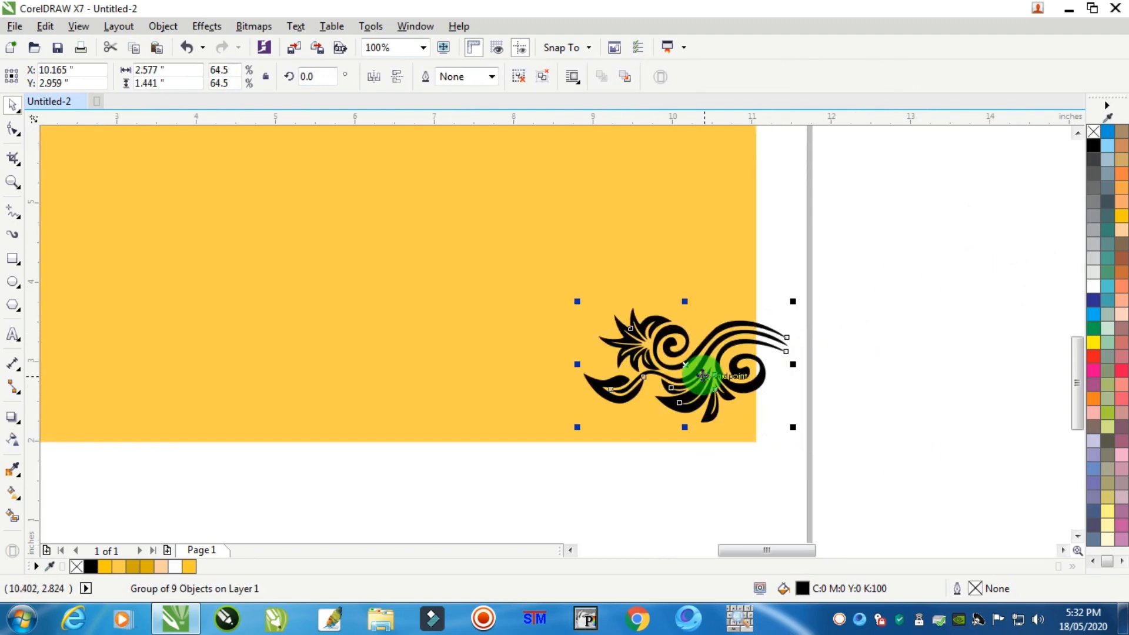
pyautogui.moveTo(792, 428); pyautogui.dragTo(874, 472)
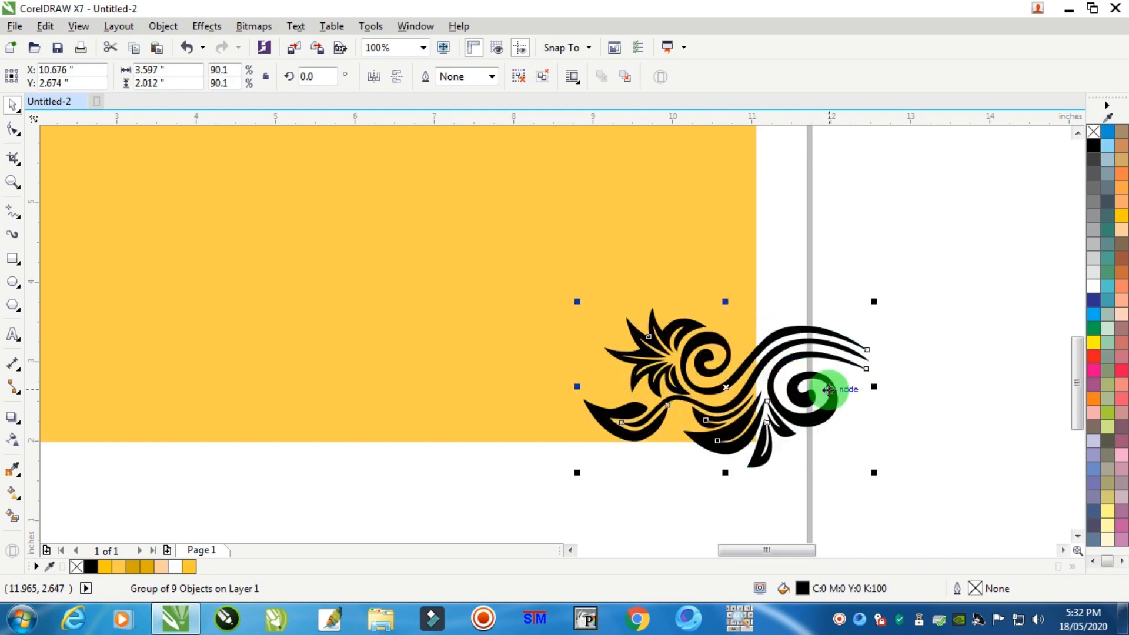
pyautogui.moveTo(829, 389); pyautogui.dragTo(819, 380)
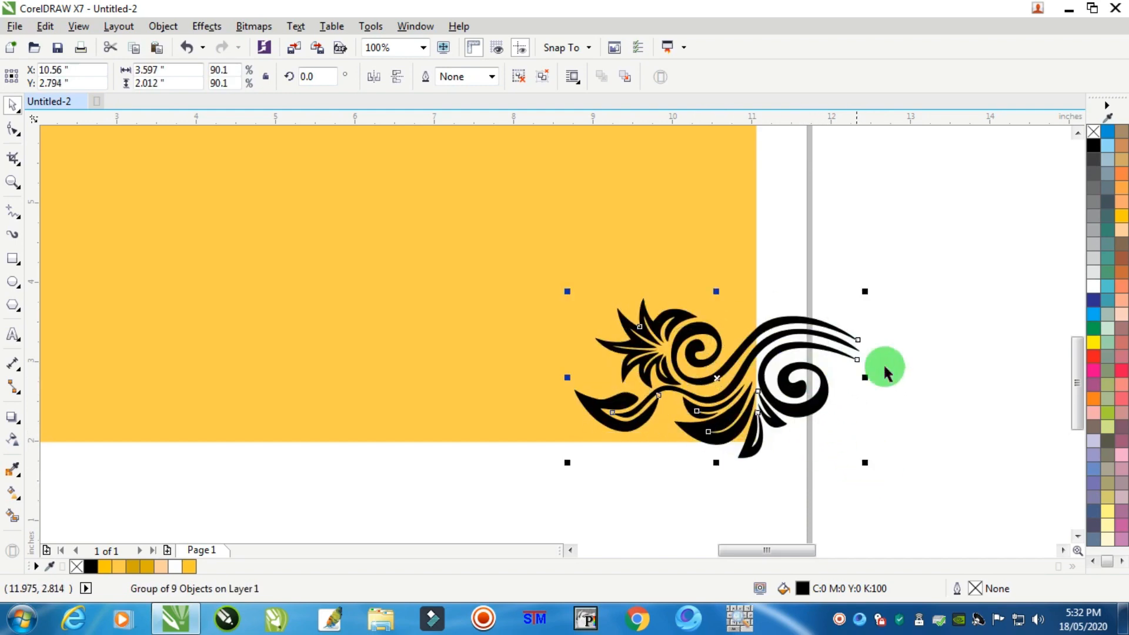
# Fill the floral ornament with Deep Yellow and set the black value of its CMYK fill to 15
pyautogui.click(1120, 218)
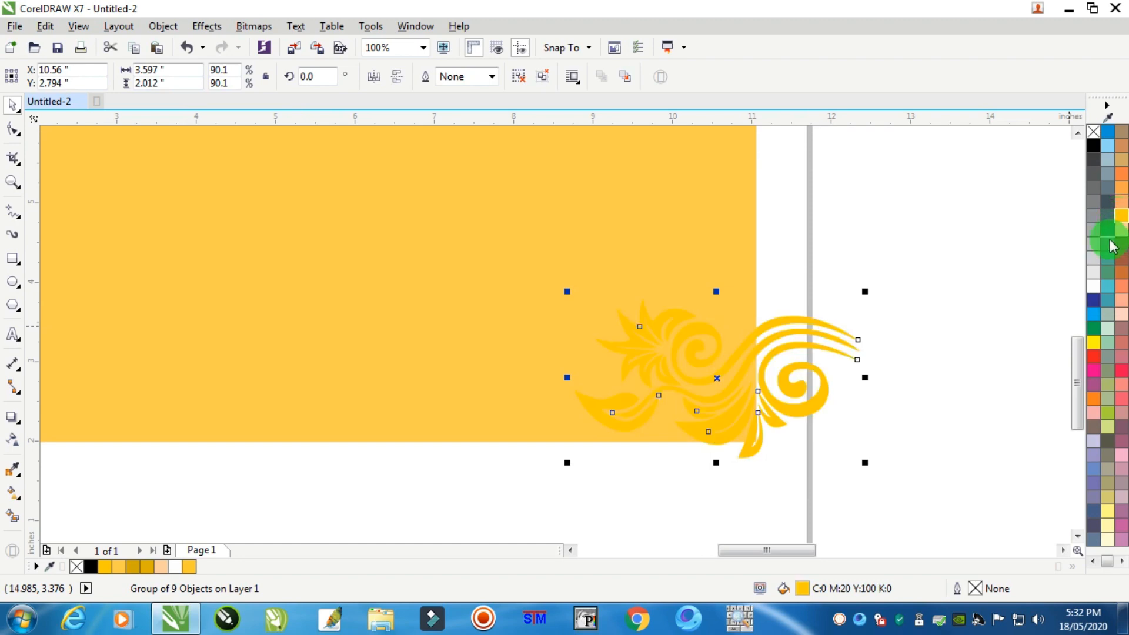
pyautogui.doubleClick(802, 589)
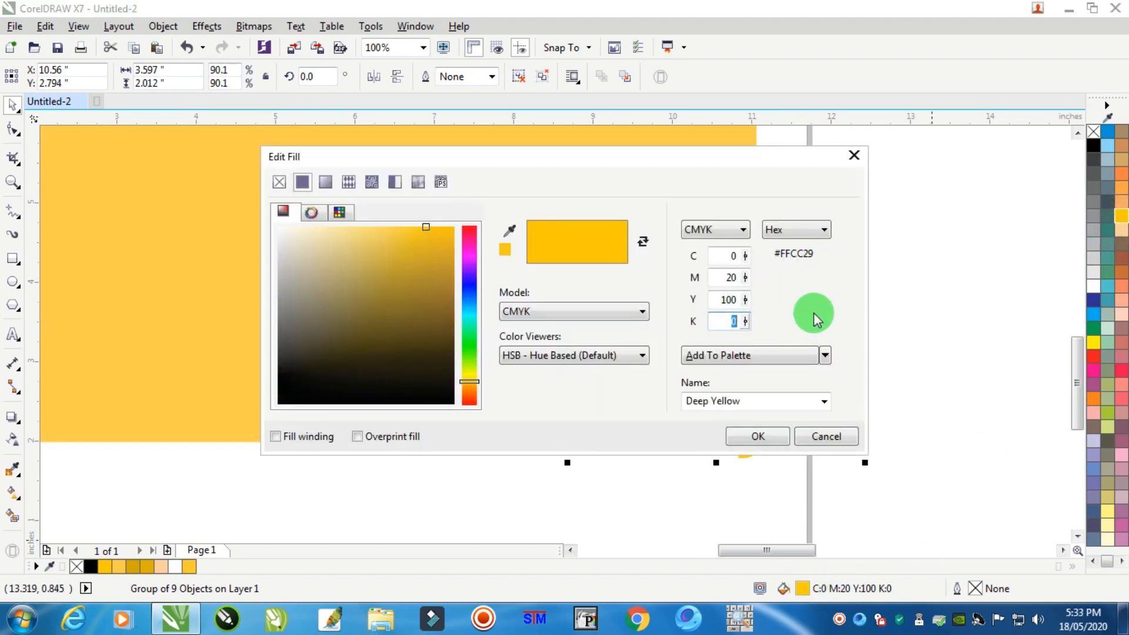
pyautogui.press('Tab')
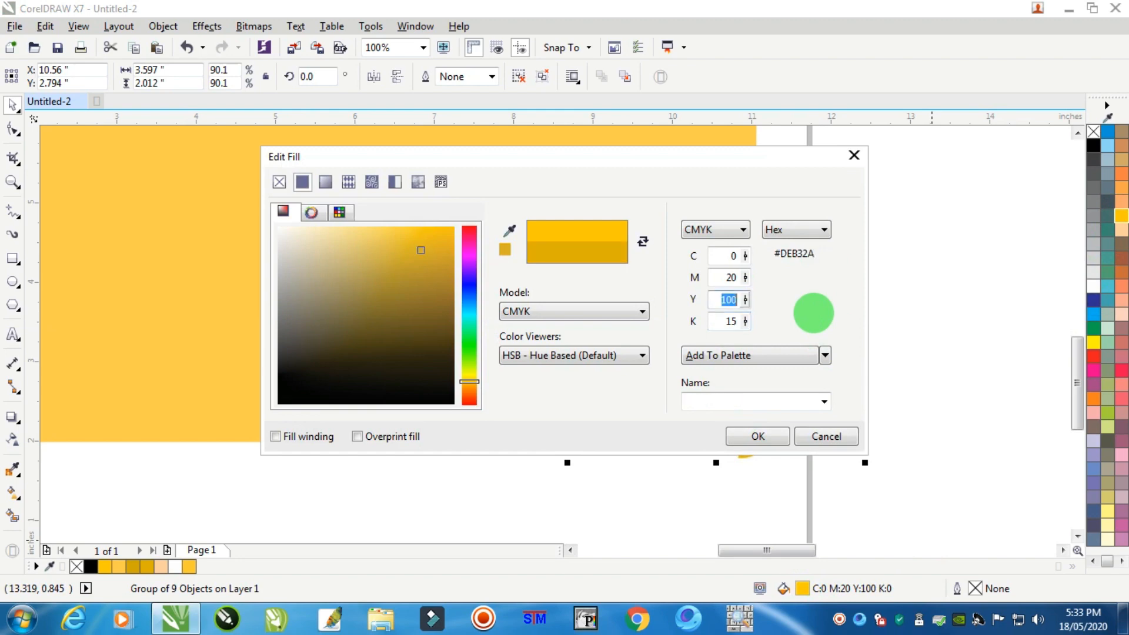
pyautogui.press('Return')
pyautogui.click(867, 305)
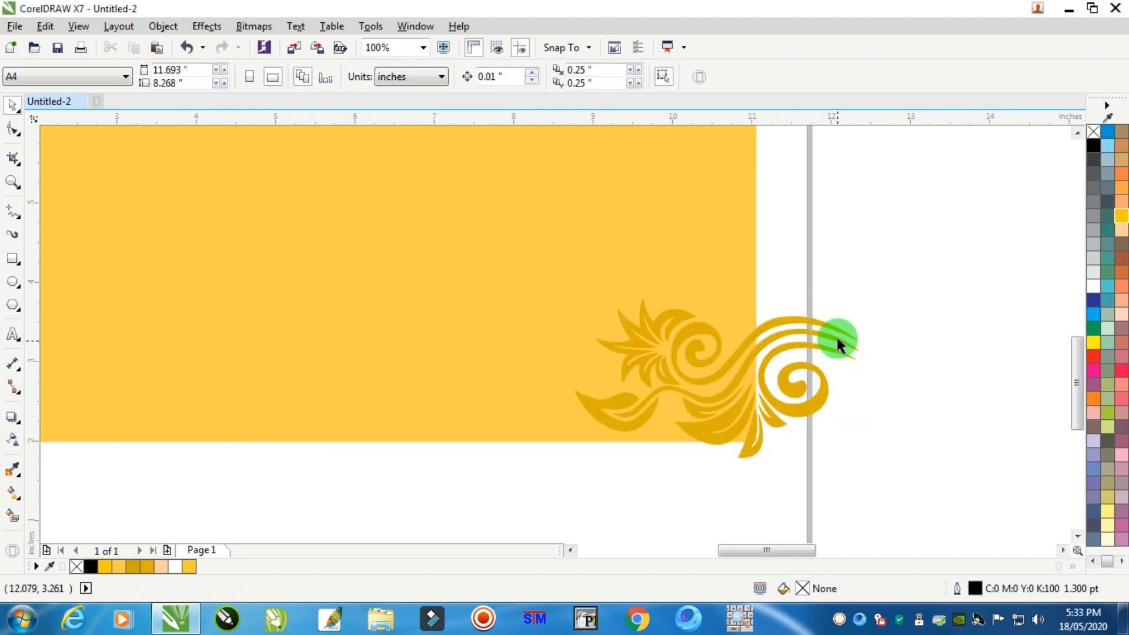
# Enlarge the floral ornament to about 4.5 × 2.5 inches, shift it over the banner's lower-right corner and rotate it to about 341.9°
pyautogui.scroll(-1, 834, 334)
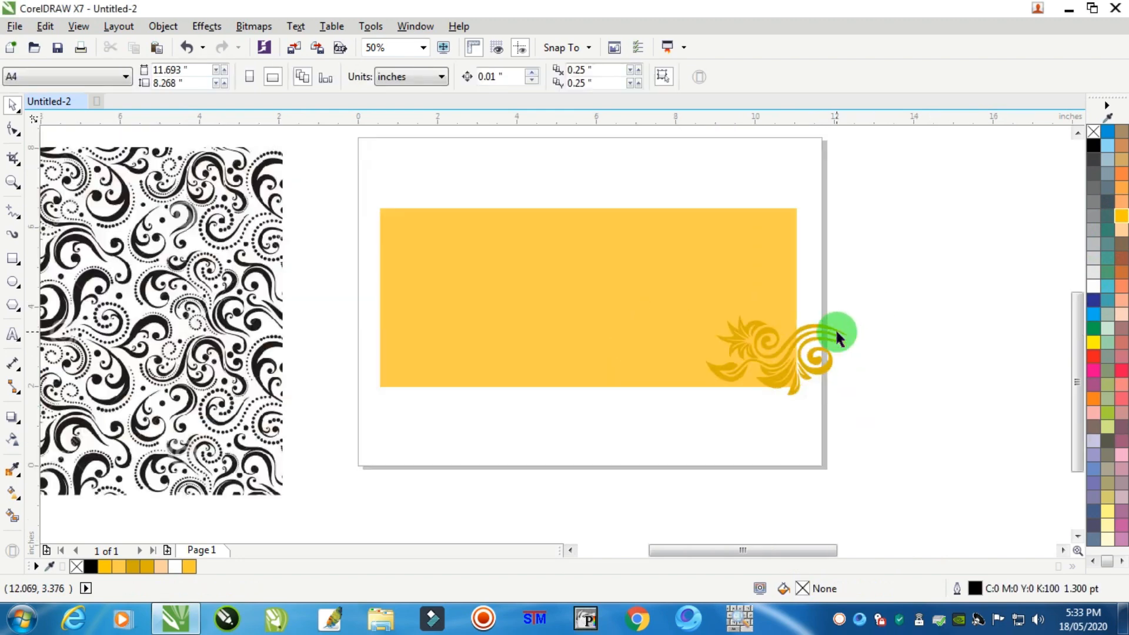
pyautogui.click(819, 367)
pyautogui.moveTo(833, 393); pyautogui.dragTo(869, 425)
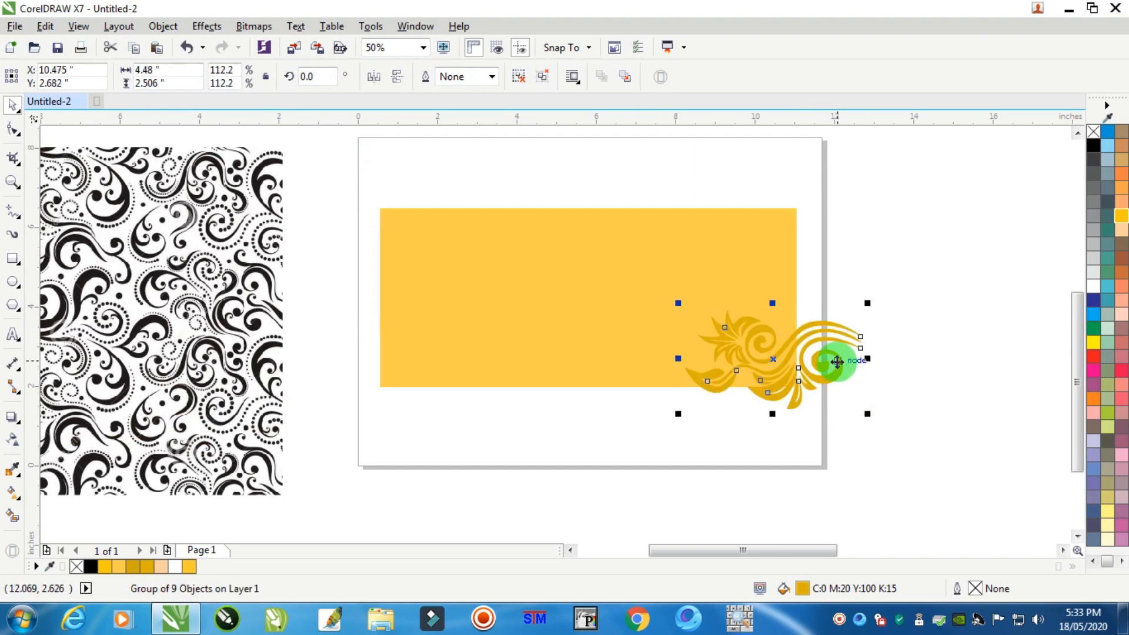
pyautogui.moveTo(831, 360); pyautogui.dragTo(817, 352)
pyautogui.moveTo(843, 292); pyautogui.dragTo(804, 338)
pyautogui.press('Escape')
# Copy the floral ornament, and give the original a Deep Yellow fill with a 6 pt Deep Yellow outline
pyautogui.scroll(1, 825, 335)
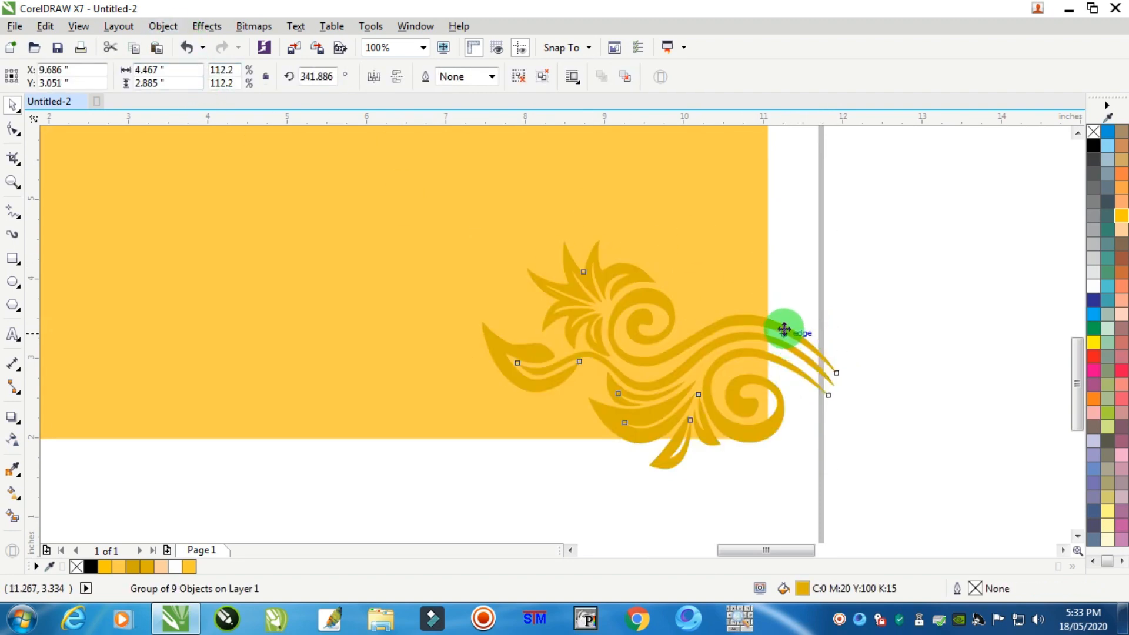
pyautogui.rightClick(785, 329)
pyautogui.click(819, 374)
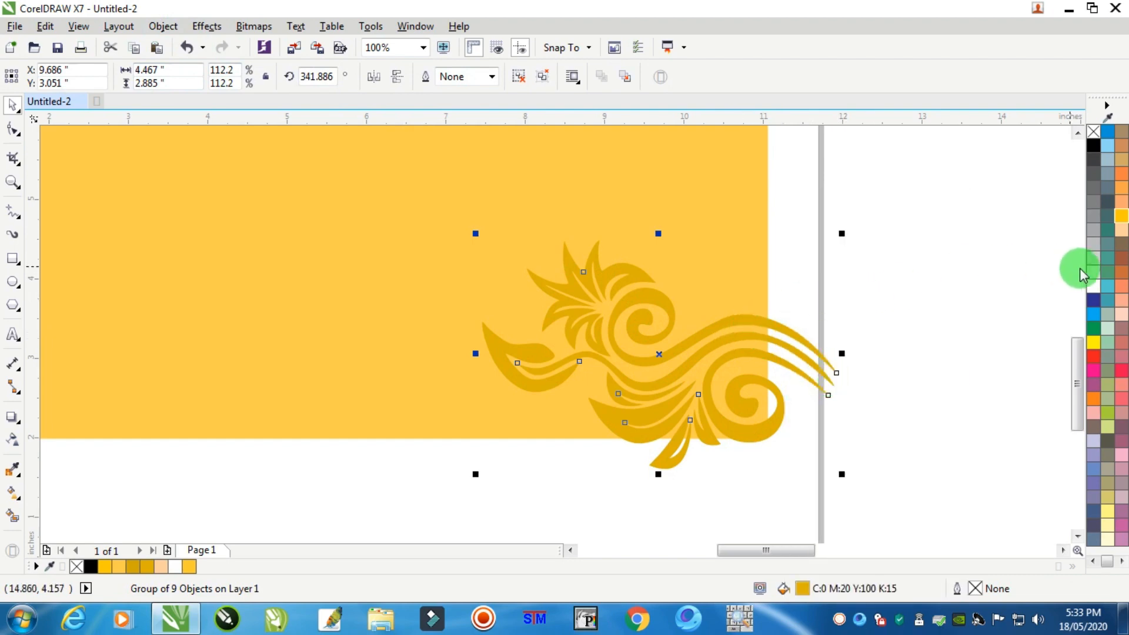
pyautogui.click(1119, 220)
pyautogui.rightClick(1119, 220)
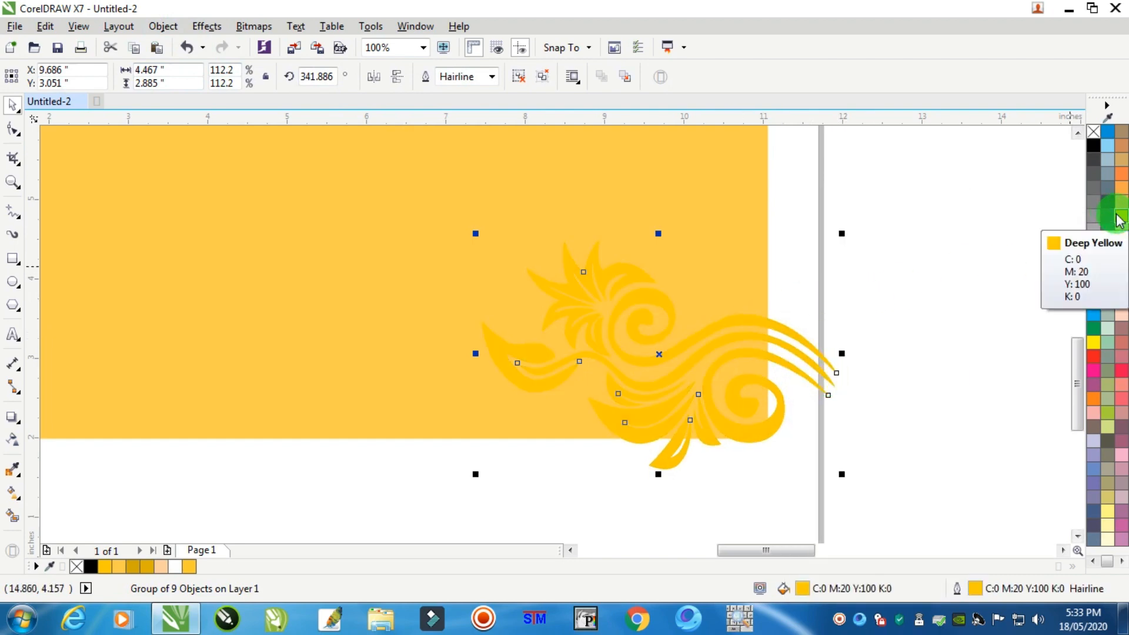
pyautogui.press('F12')
pyautogui.press('Return')
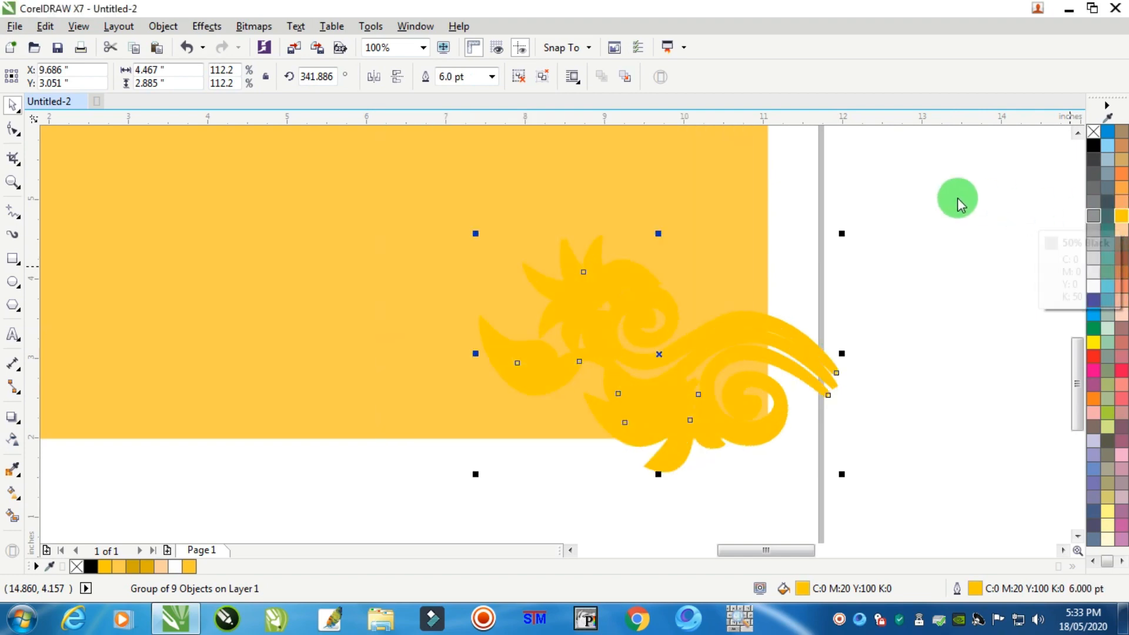
# Paste the copied dark yellow ornament on top of the outlined one
pyautogui.rightClick(957, 198)
pyautogui.click(967, 299)
pyautogui.click(927, 186)
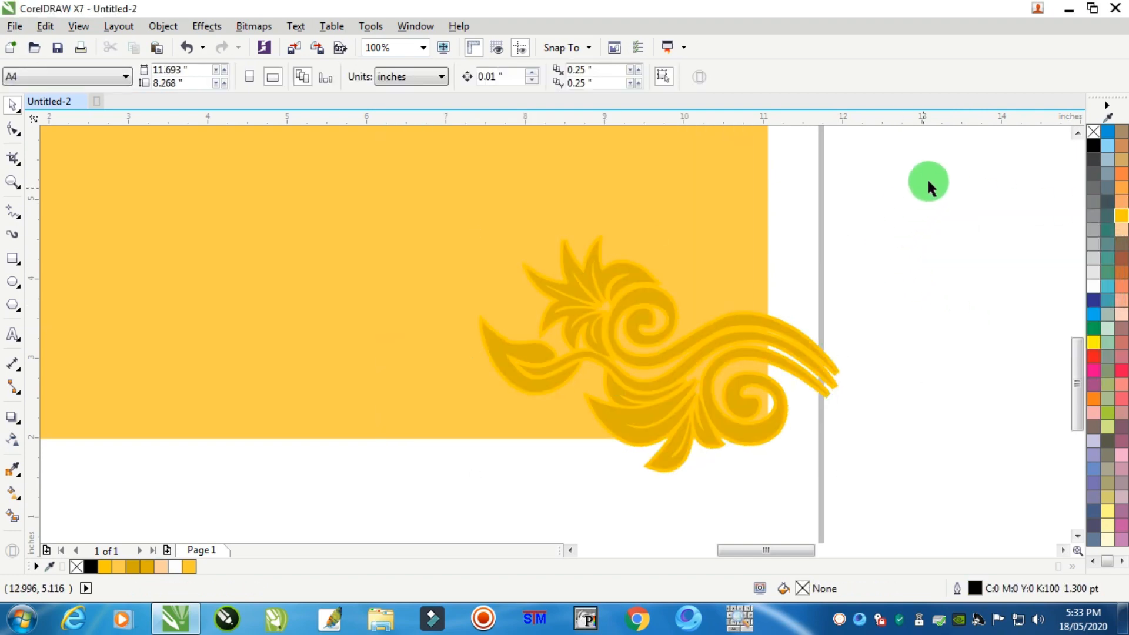
pyautogui.scroll(3, 682, 331)
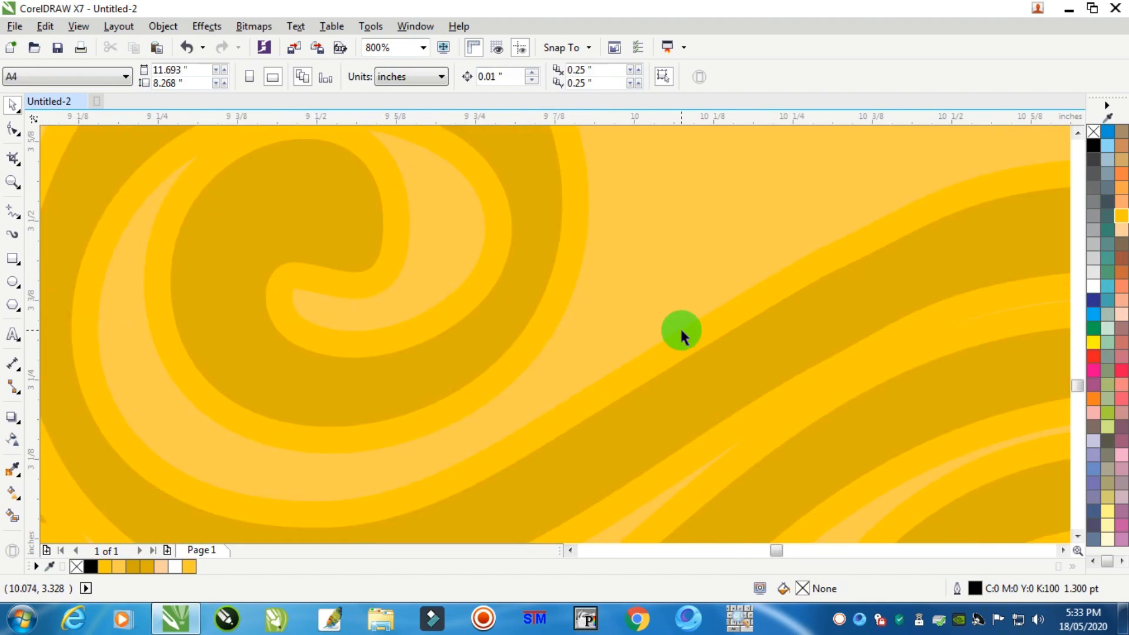
pyautogui.scroll(-3, 682, 328)
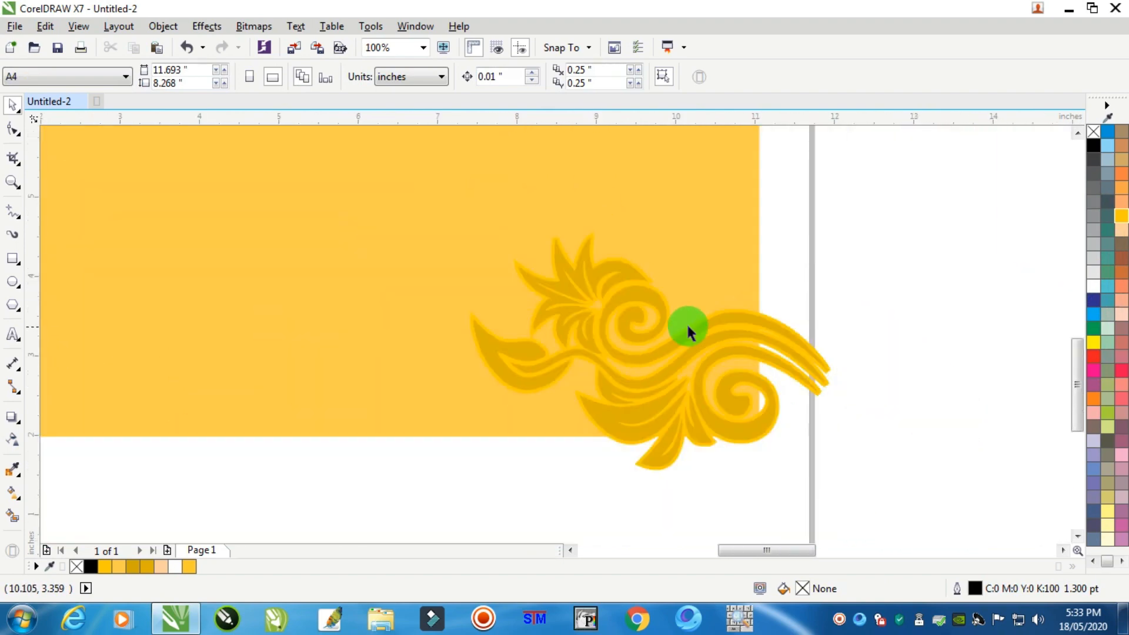
# PowerClip both stacked ornaments inside the yellow banner rectangle
pyautogui.click(163, 26)
pyautogui.click(887, 240)
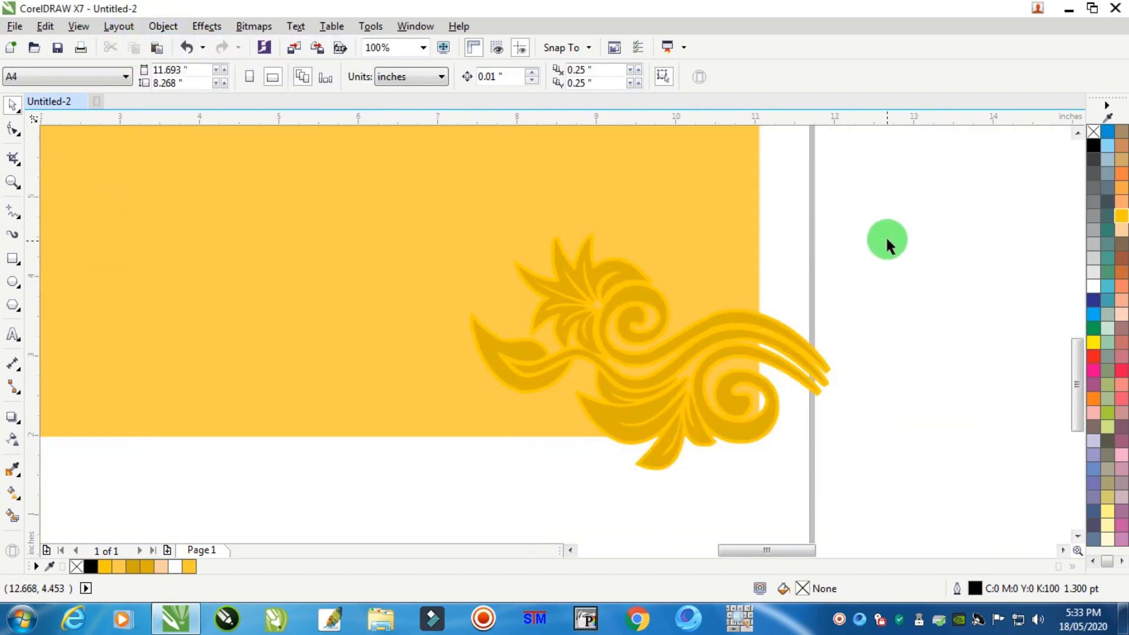
pyautogui.moveTo(936, 198); pyautogui.dragTo(389, 453)
pyautogui.click(162, 26)
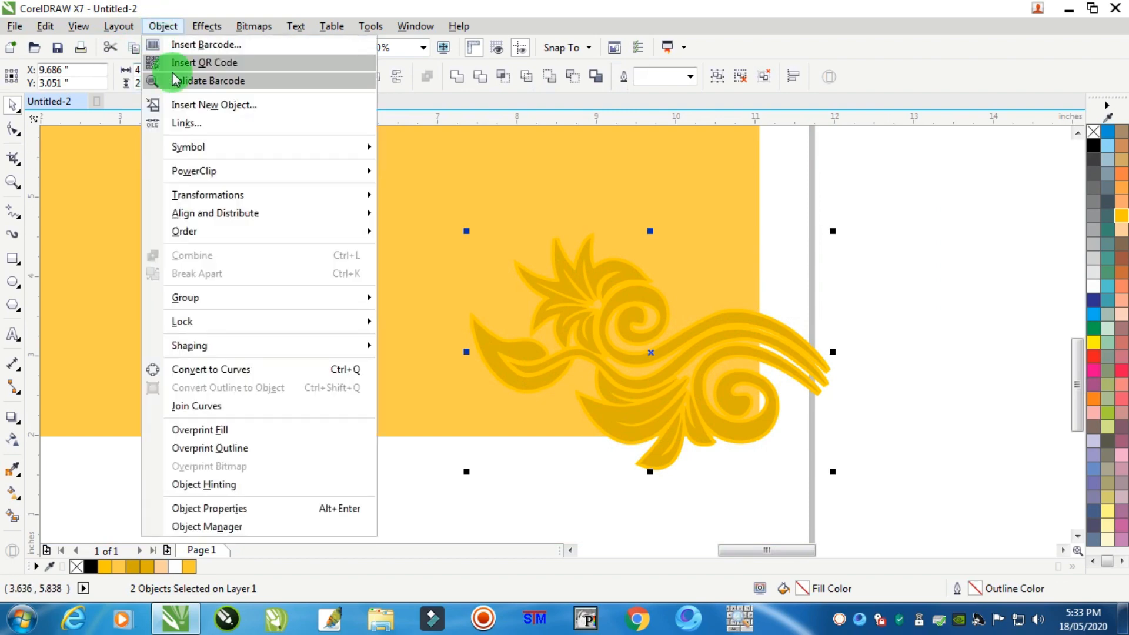
pyautogui.moveTo(196, 171)
pyautogui.click(411, 171)
pyautogui.click(768, 207)
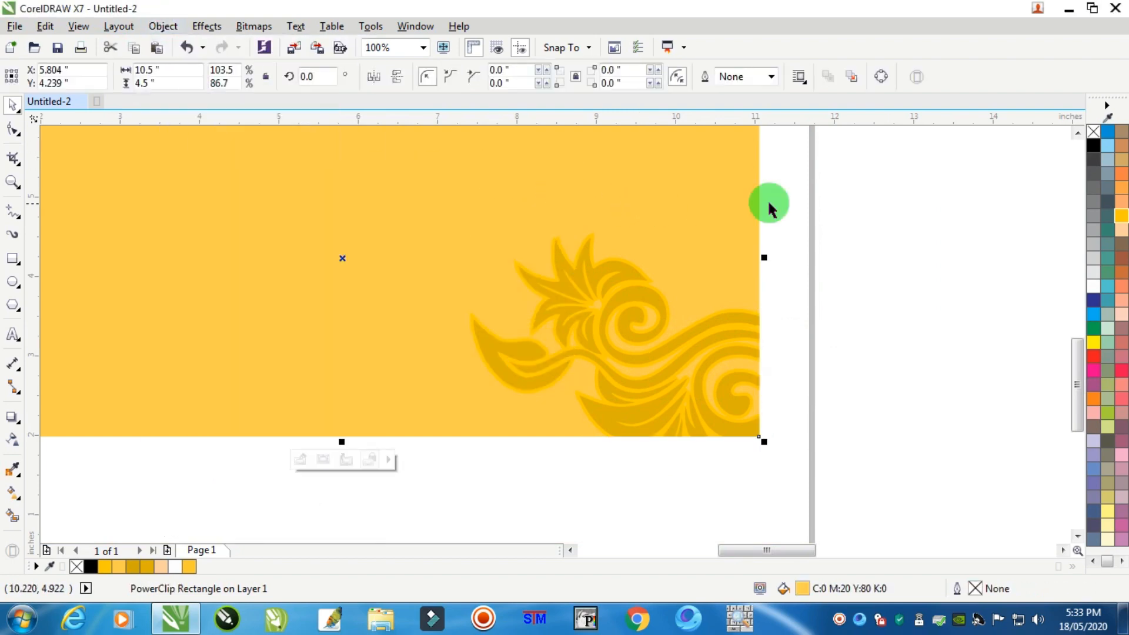
pyautogui.press('Escape')
# Move the black-and-white ornamental pattern image onto the banner and shrink it to about 11.2 × 7.6 inches
pyautogui.scroll(-2, 612, 293)
pyautogui.scroll(1, 453, 315)
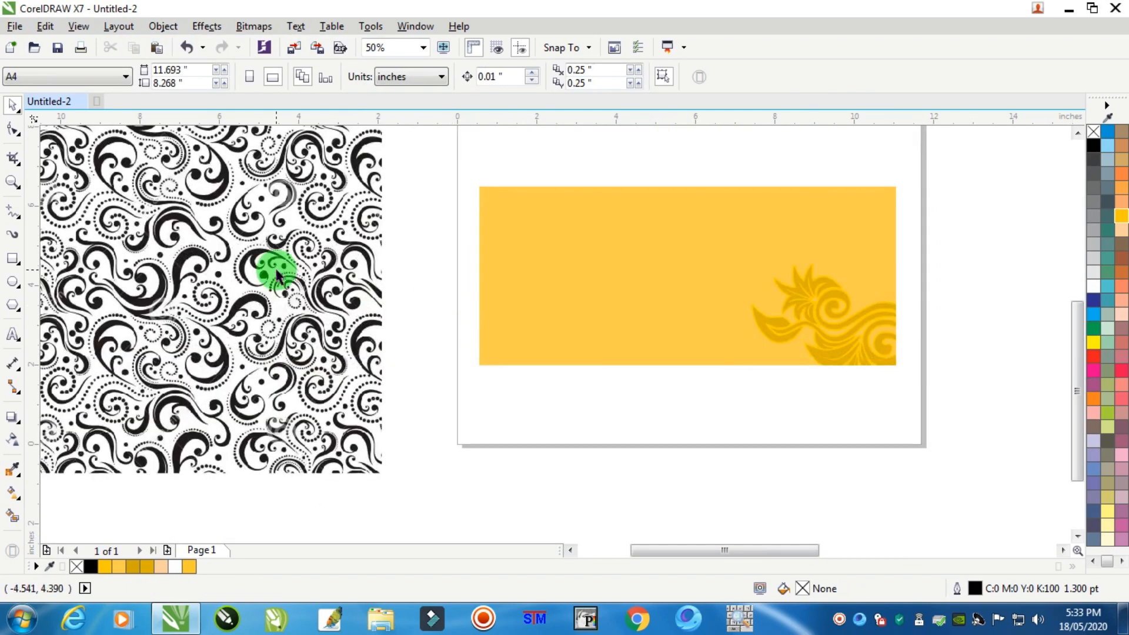
pyautogui.moveTo(276, 270); pyautogui.dragTo(614, 306)
pyautogui.moveTo(724, 513); pyautogui.dragTo(687, 492)
# Bring the ornamental pattern image to the front of the page
pyautogui.rightClick(635, 382)
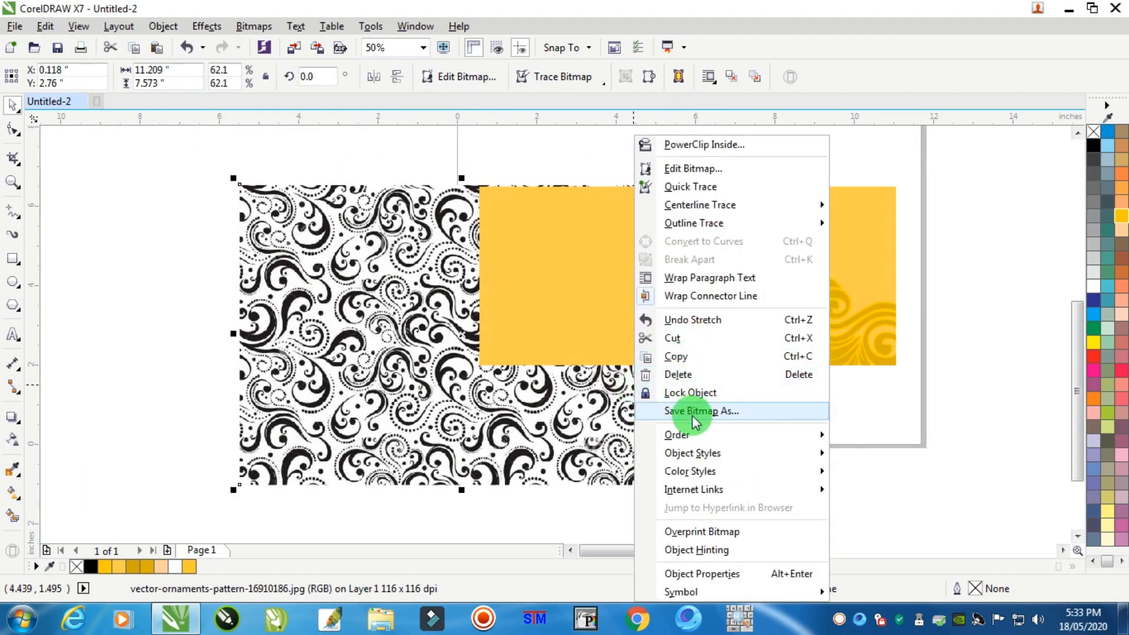
pyautogui.moveTo(817, 434)
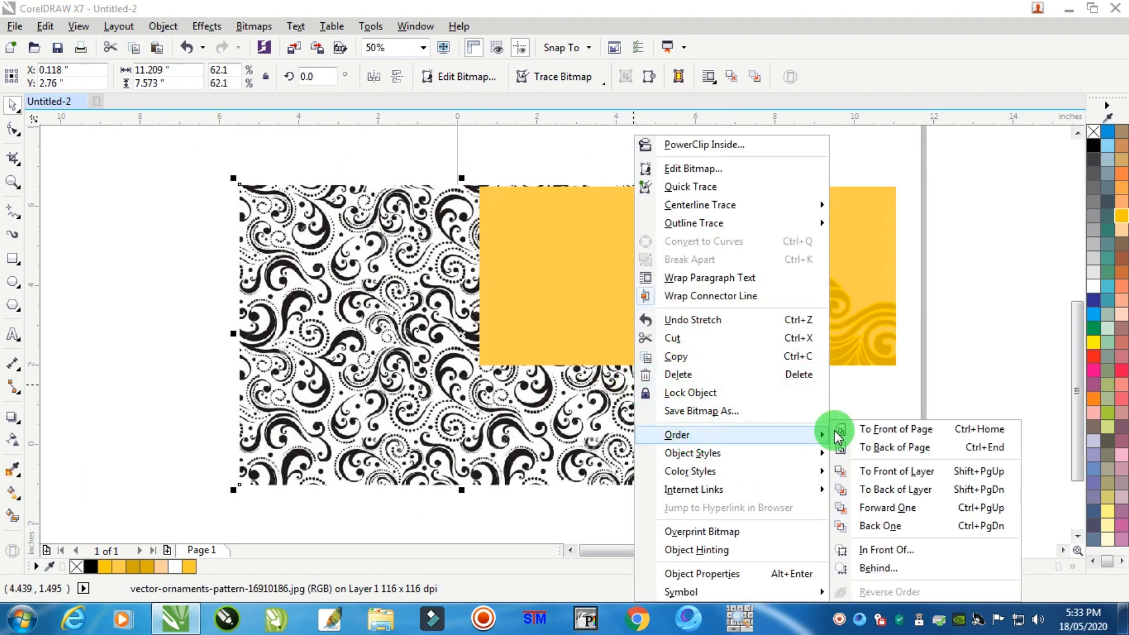
pyautogui.click(889, 429)
pyautogui.click(858, 414)
pyautogui.scroll(3, 438, 344)
pyautogui.scroll(-3, 438, 343)
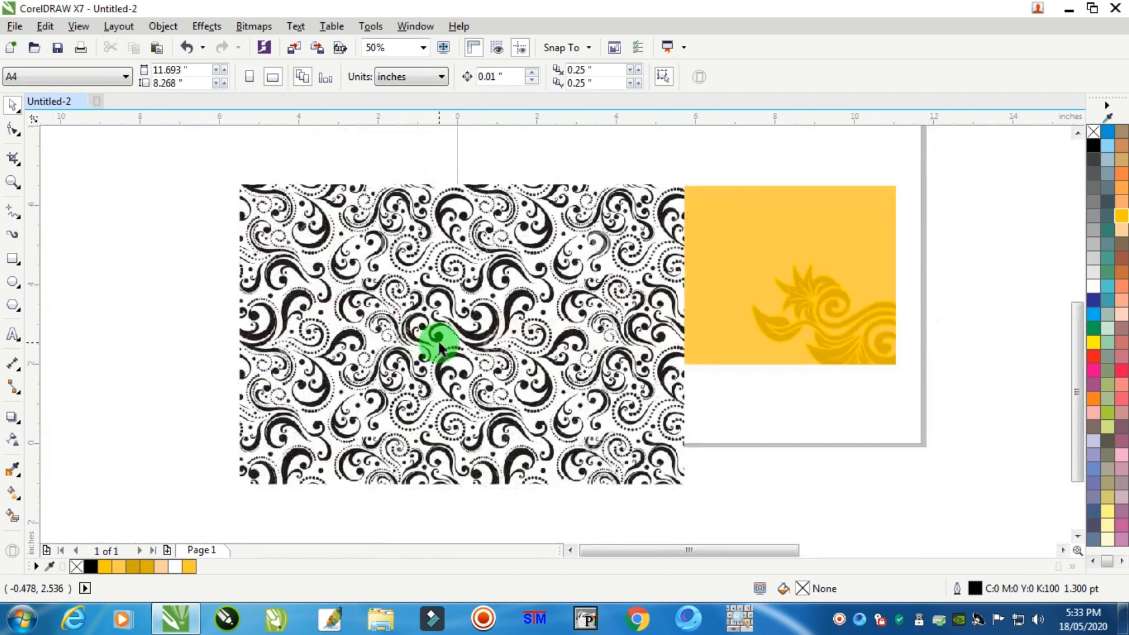
# Convert the ornamental pattern image to a 300 dpi Black and White (1-bit) bitmap
pyautogui.scroll(-1, 439, 344)
pyautogui.click(440, 333)
pyautogui.scroll(1, 488, 327)
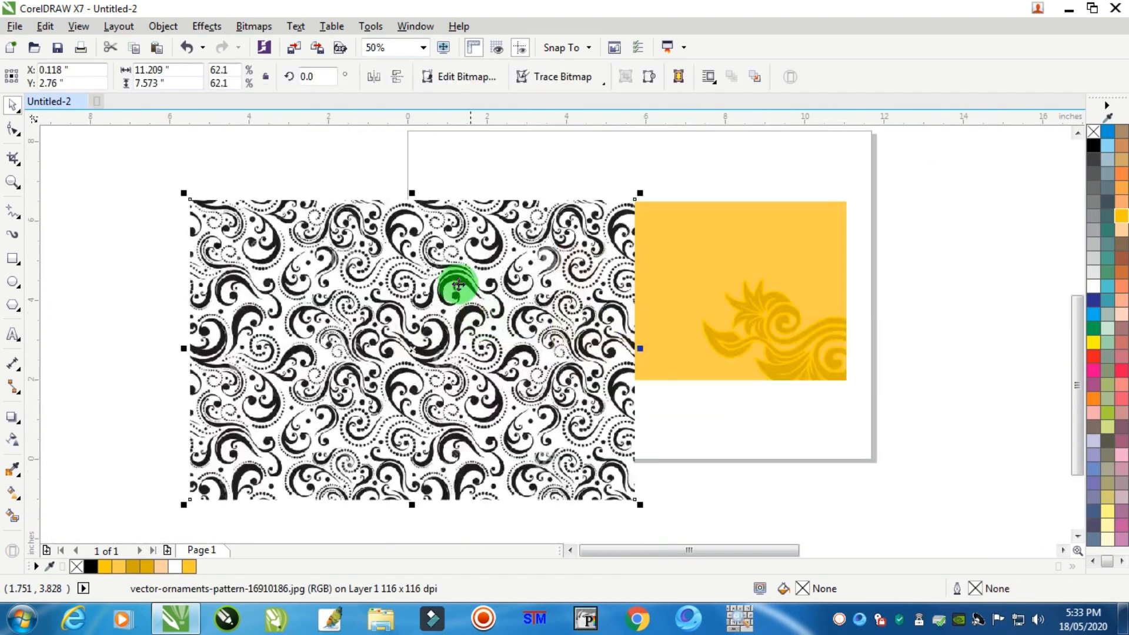
pyautogui.click(255, 27)
pyautogui.click(274, 63)
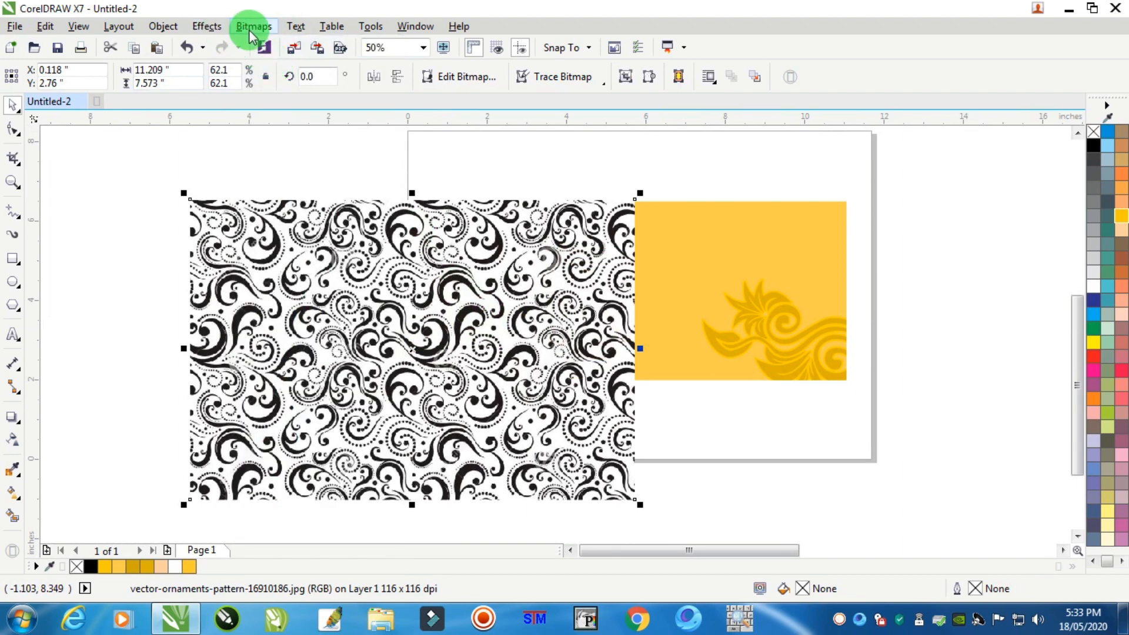
pyautogui.click(253, 27)
pyautogui.click(282, 43)
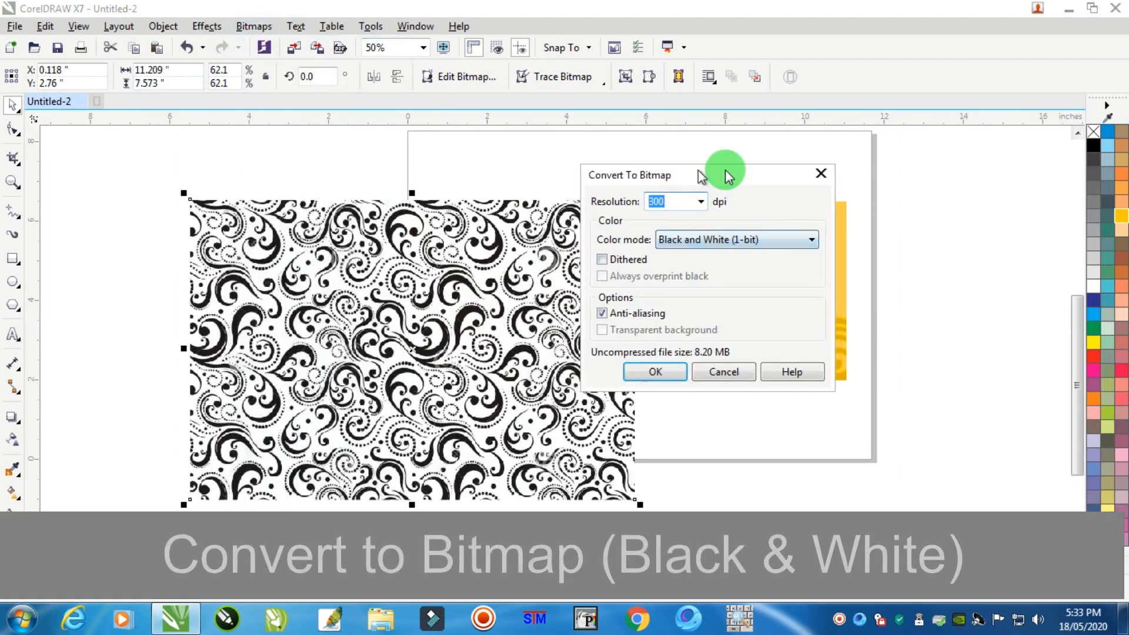
pyautogui.moveTo(725, 175); pyautogui.dragTo(797, 170)
pyautogui.click(741, 234)
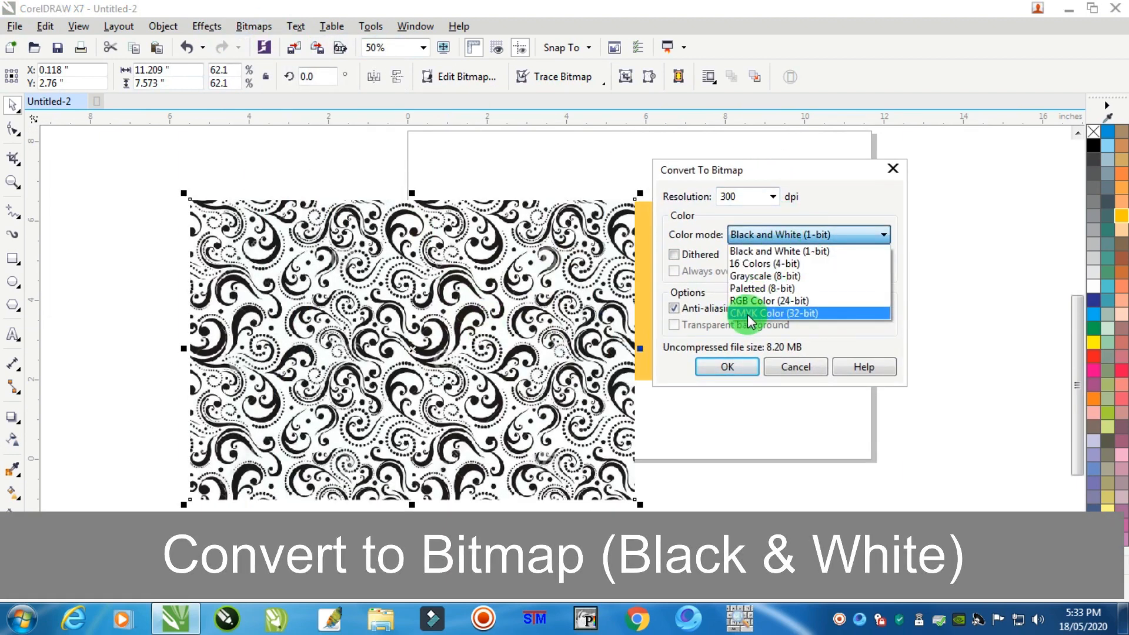
pyautogui.click(747, 252)
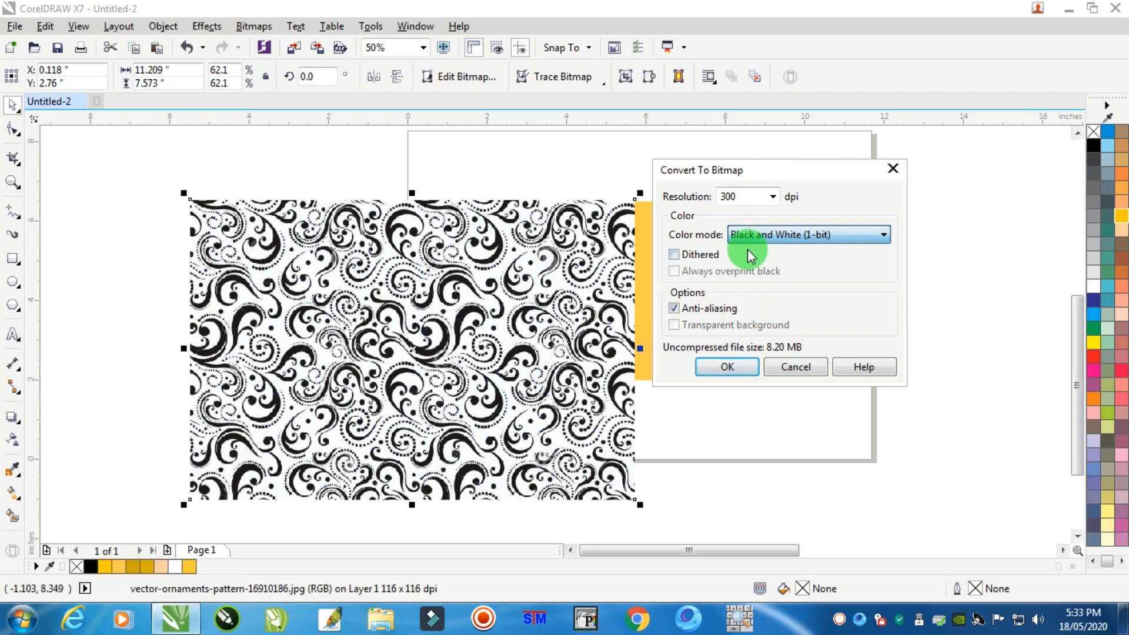
pyautogui.click(729, 367)
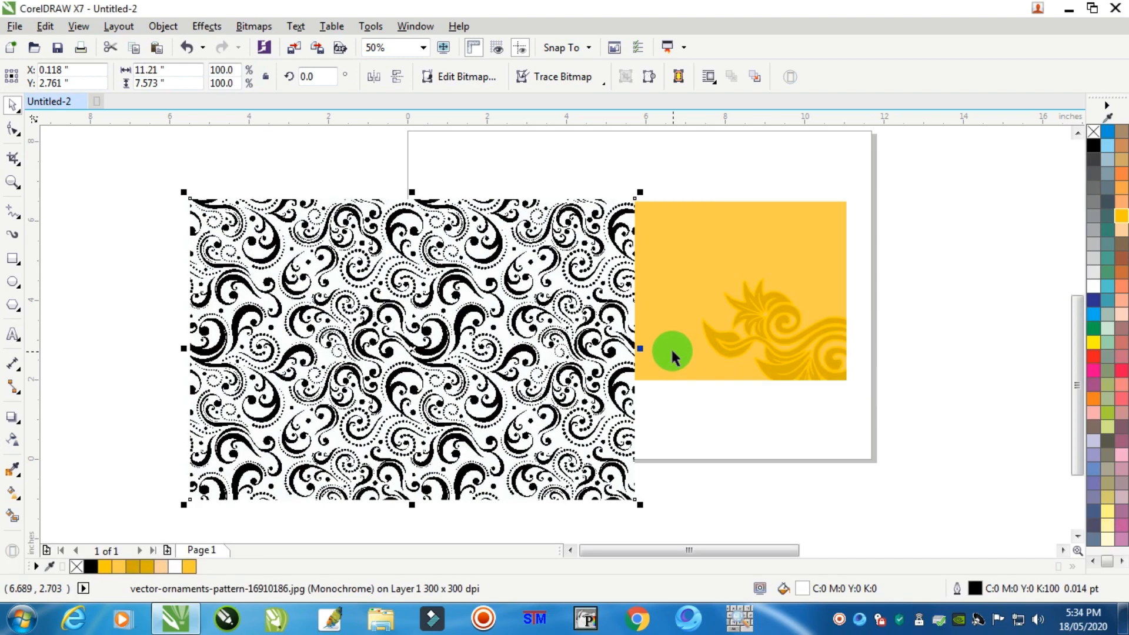
# Move the pattern bitmap further over the banner, remove its fill and set its outline colour to Deep Yellow
pyautogui.moveTo(553, 325); pyautogui.dragTo(623, 302)
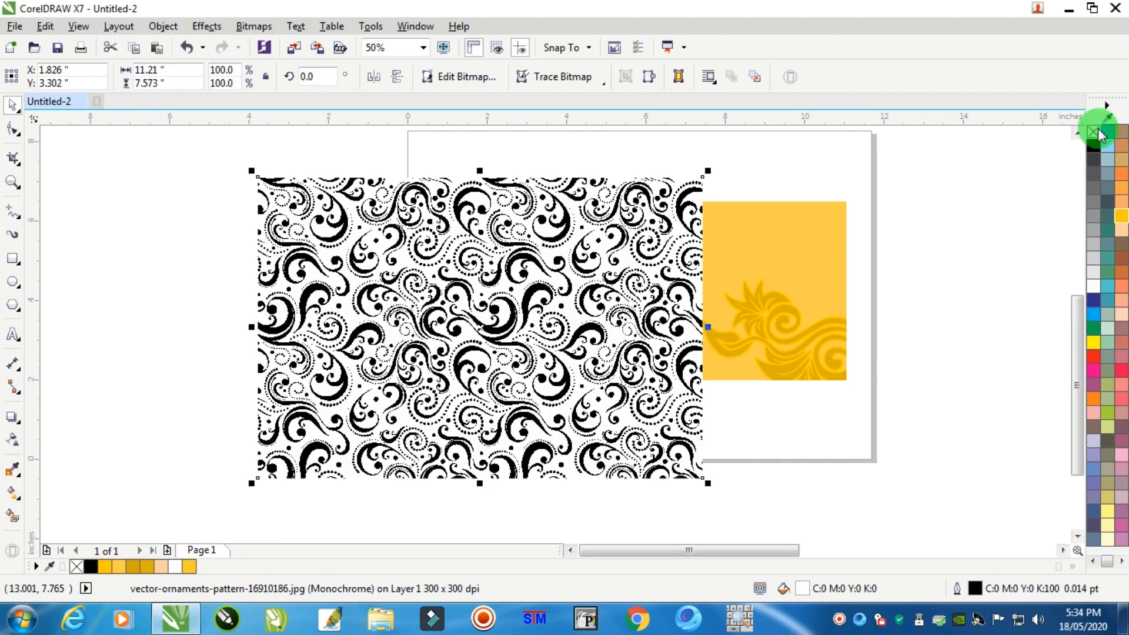
pyautogui.moveTo(541, 264); pyautogui.dragTo(609, 251)
pyautogui.scroll(1, 773, 234)
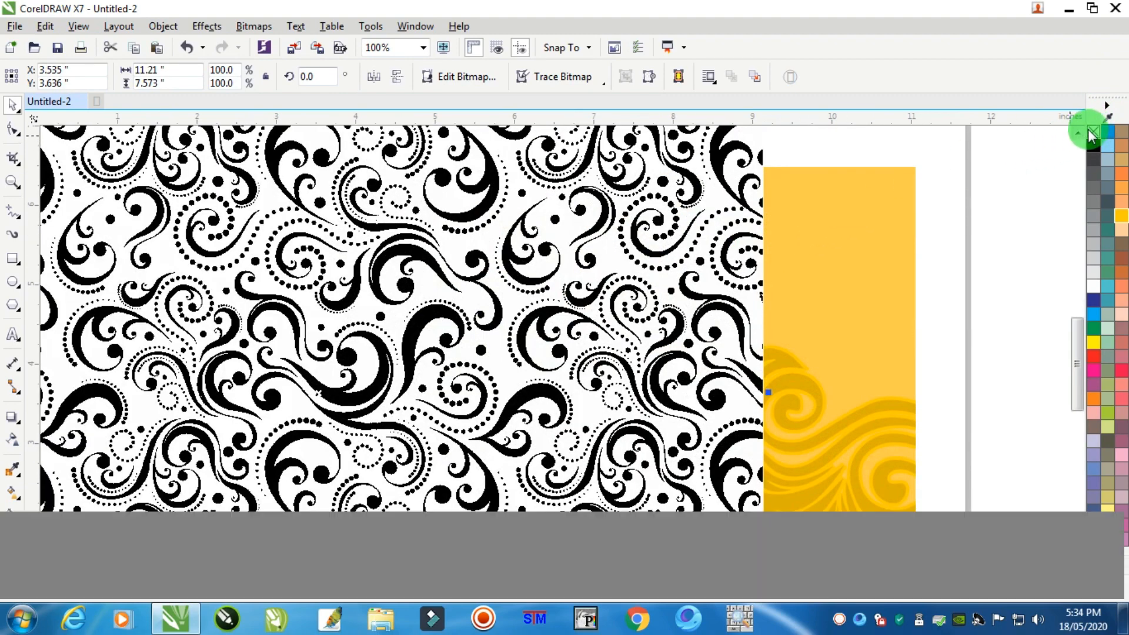
pyautogui.click(1093, 130)
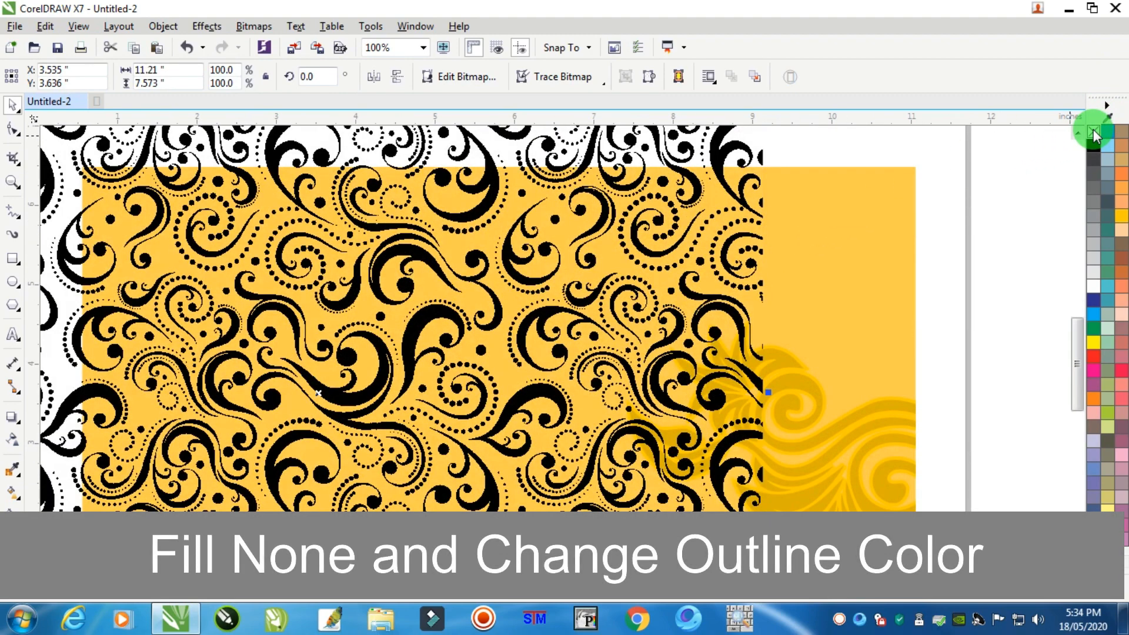
pyautogui.rightClick(1120, 219)
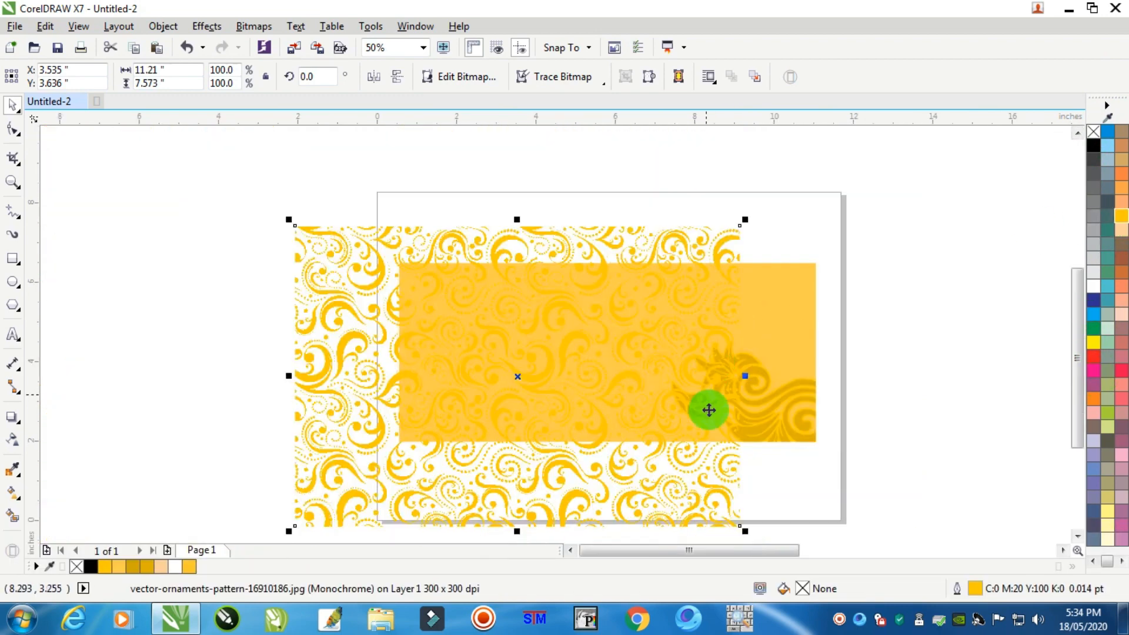
# Darken the pattern bitmap's outline colour to C0 M20 Y100 K15
pyautogui.doubleClick(974, 588)
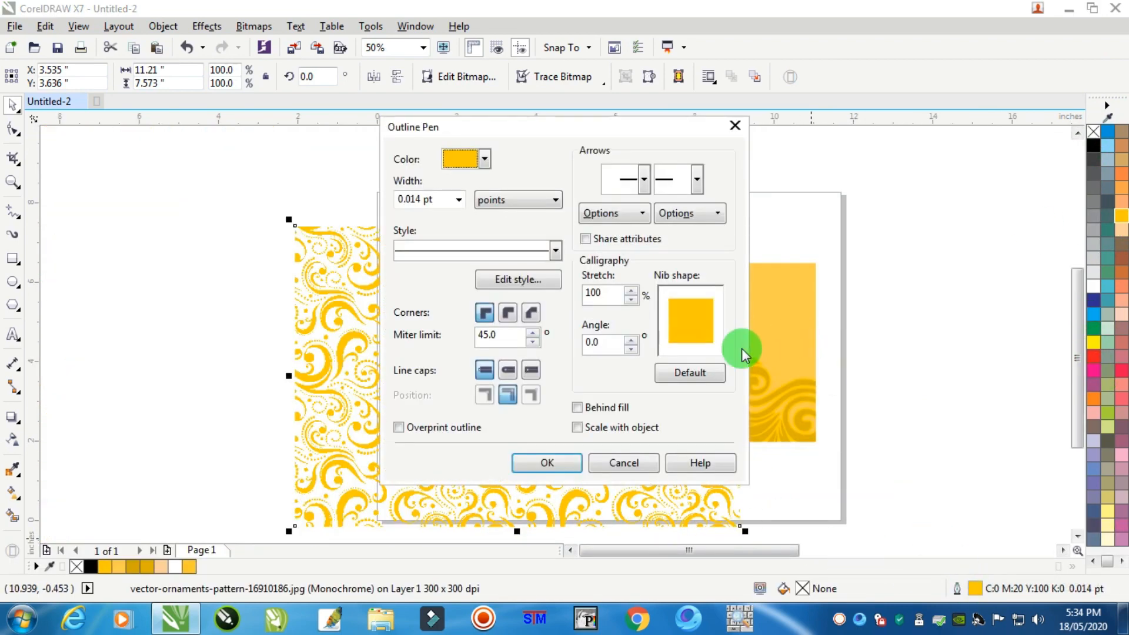
pyautogui.click(484, 160)
pyautogui.click(472, 288)
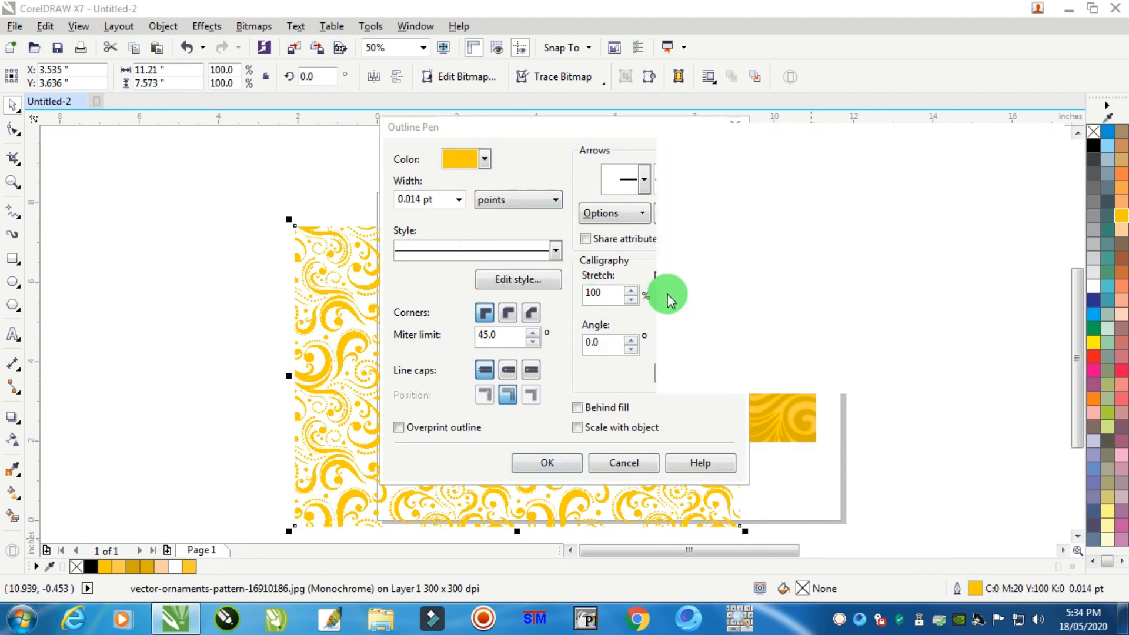
pyautogui.doubleClick(955, 333)
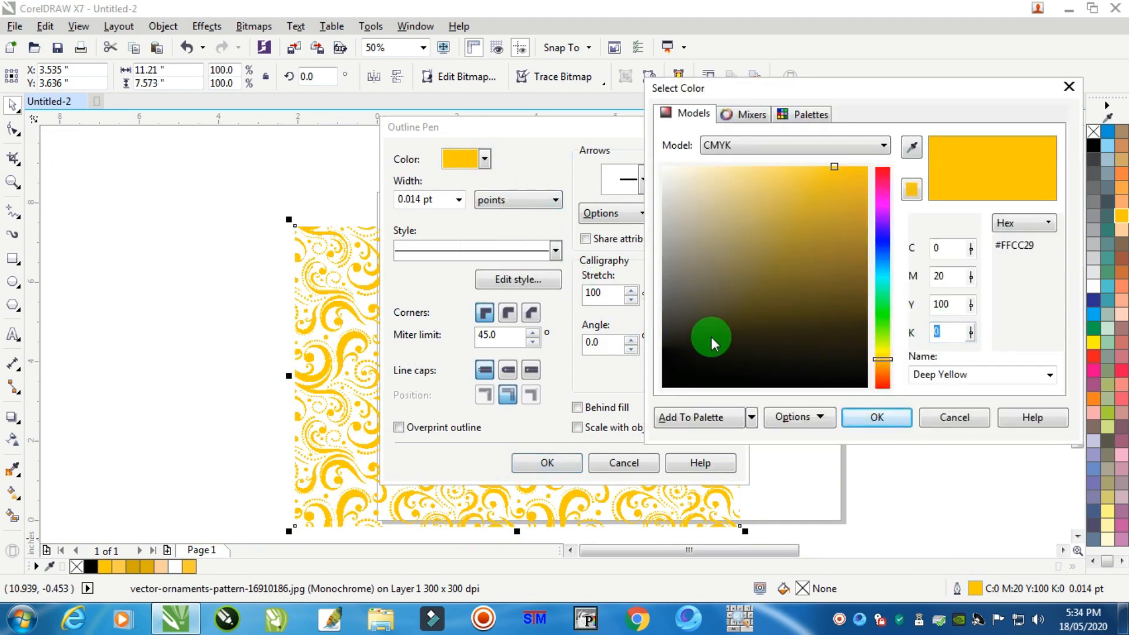
pyautogui.press('Tab')
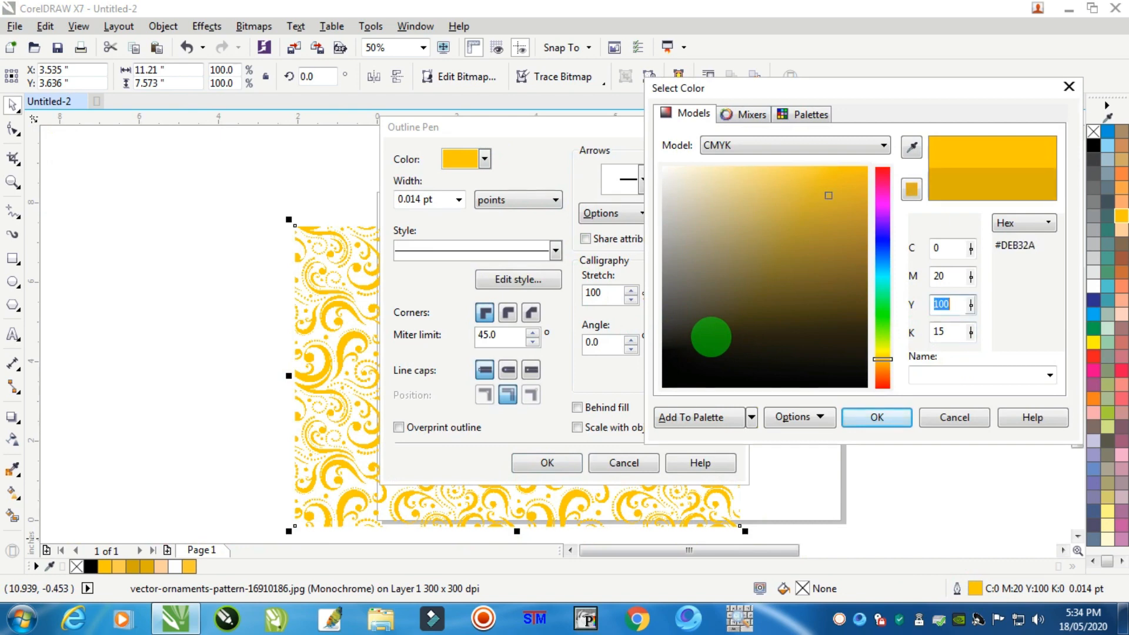
pyautogui.click(869, 419)
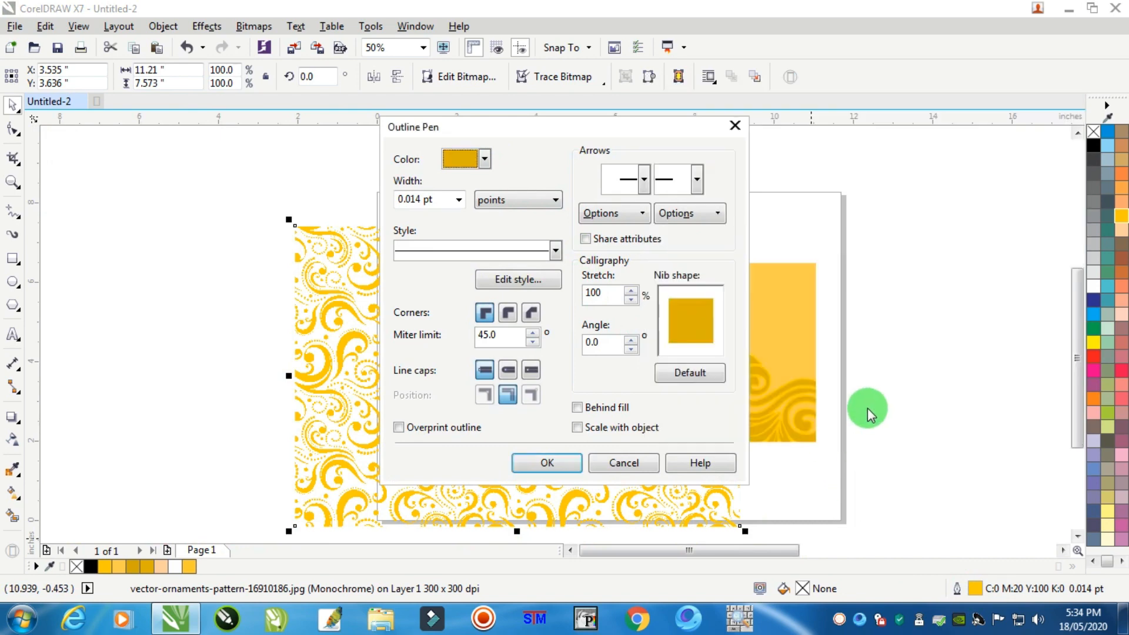
pyautogui.click(544, 460)
pyautogui.scroll(-1, 556, 454)
pyautogui.click(746, 345)
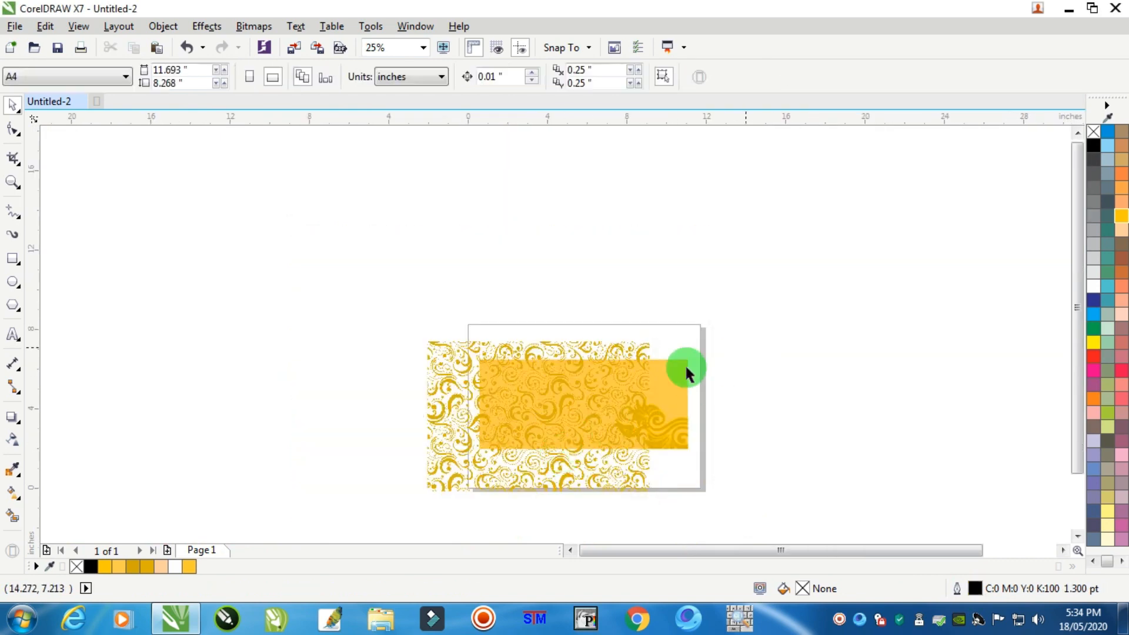
# Centre the pattern bitmap over the banner and resize it to about 11.0 × 5.3 inches
pyautogui.scroll(1, 536, 417)
pyautogui.moveTo(533, 470); pyautogui.dragTo(662, 444)
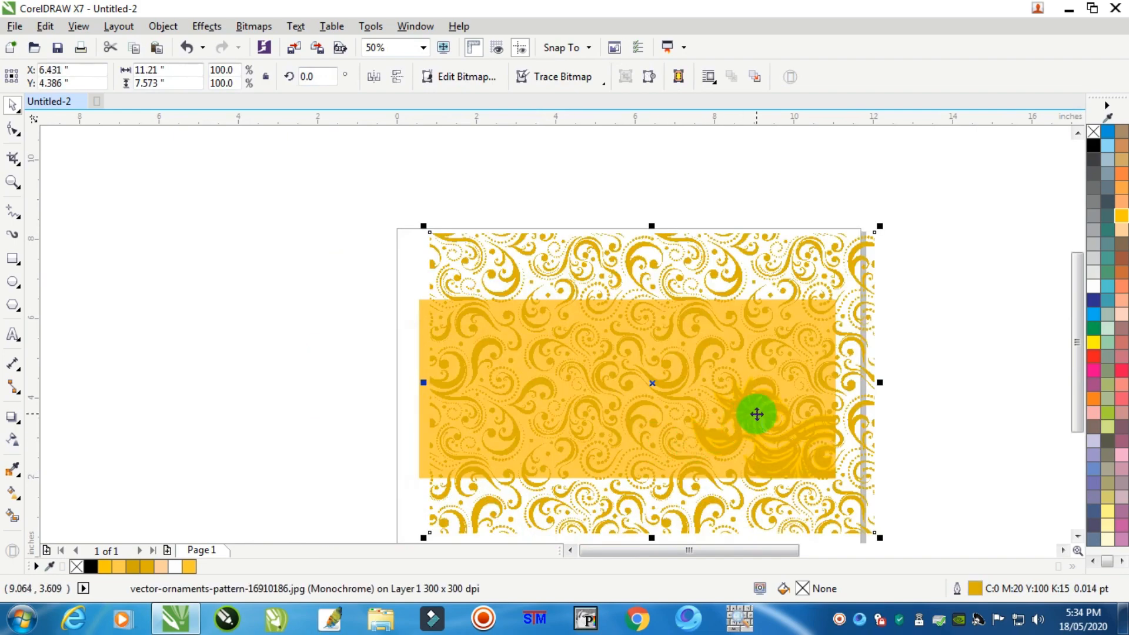
pyautogui.moveTo(880, 385); pyautogui.dragTo(852, 384)
pyautogui.moveTo(423, 391); pyautogui.dragTo(403, 383)
pyautogui.moveTo(627, 228); pyautogui.dragTo(628, 277)
pyautogui.moveTo(629, 537); pyautogui.dragTo(629, 499)
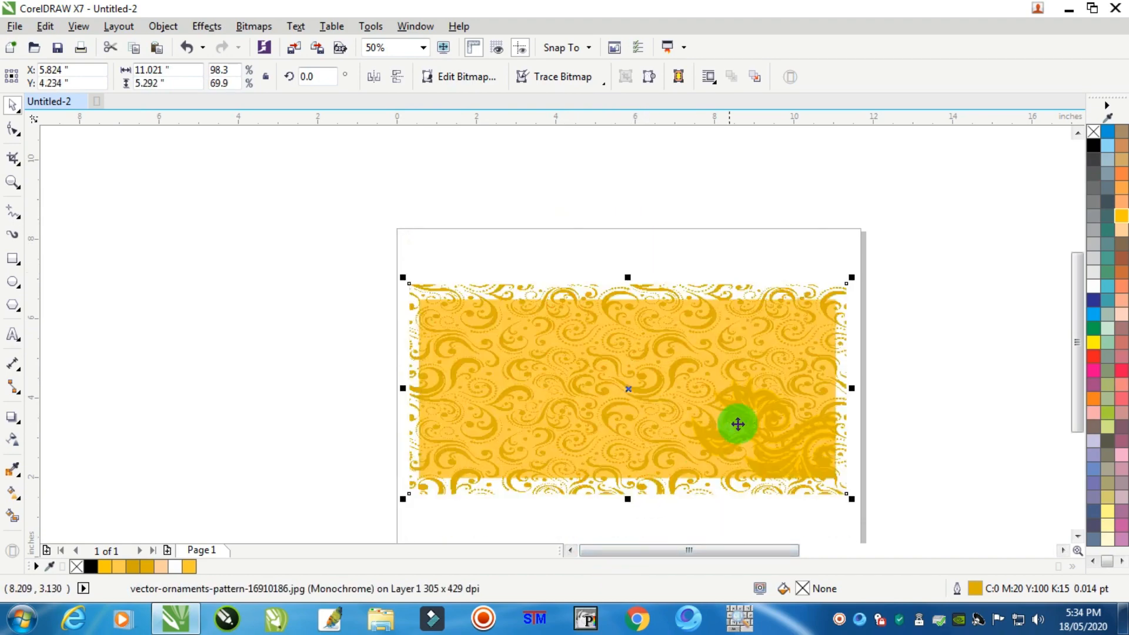
# Pull in the left side of the pattern bitmap to make it about 10.5 inches wide
pyautogui.click(933, 327)
pyautogui.scroll(-1, 541, 535)
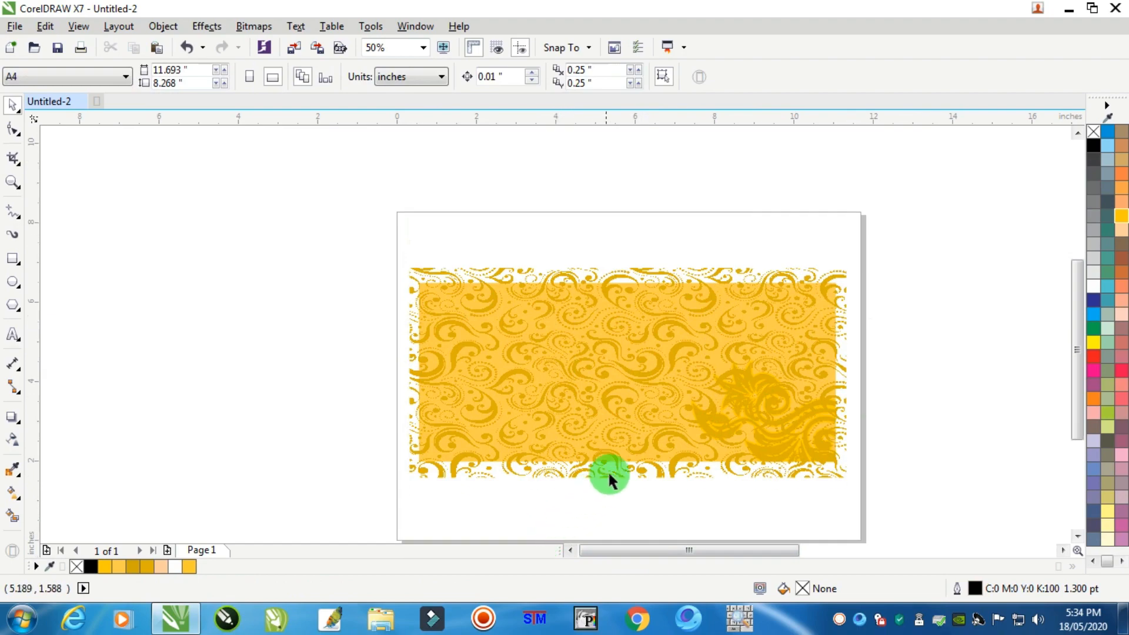
pyautogui.click(551, 377)
pyautogui.scroll(2, 561, 379)
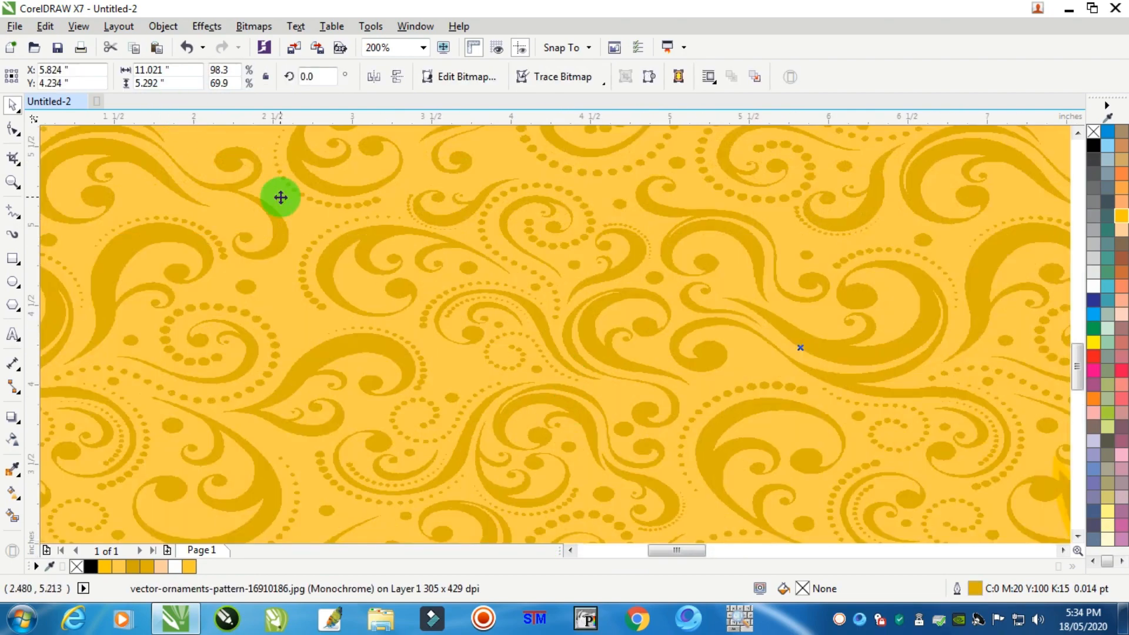
pyautogui.scroll(-1, 281, 197)
pyautogui.moveTo(96, 271); pyautogui.dragTo(135, 268)
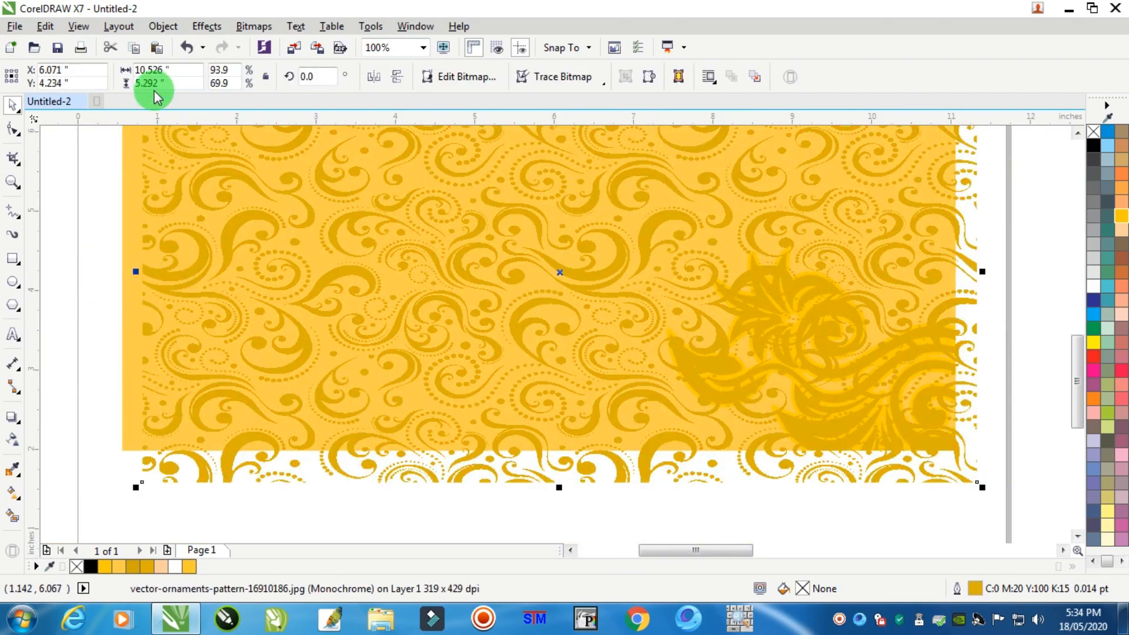
# PowerClip the pattern bitmap inside the yellow banner rectangle
pyautogui.click(159, 29)
pyautogui.moveTo(214, 171)
pyautogui.click(412, 171)
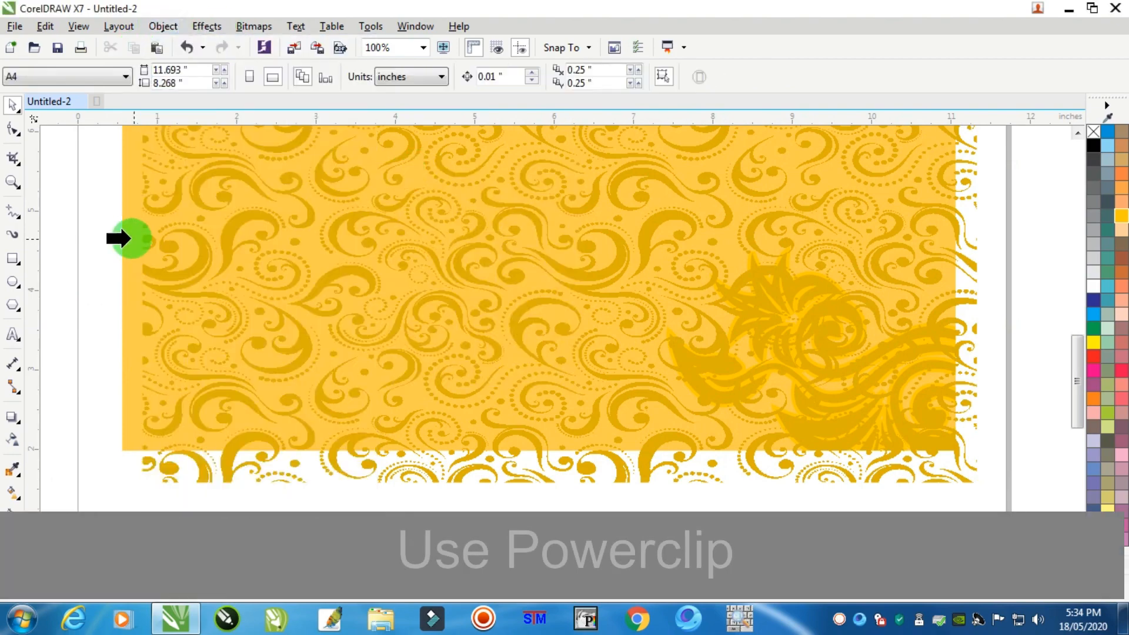
pyautogui.click(130, 238)
# Edit the banner's PowerClip contents and widen the pattern past the banner's left edge to about 11.1 inches
pyautogui.scroll(-1, 133, 235)
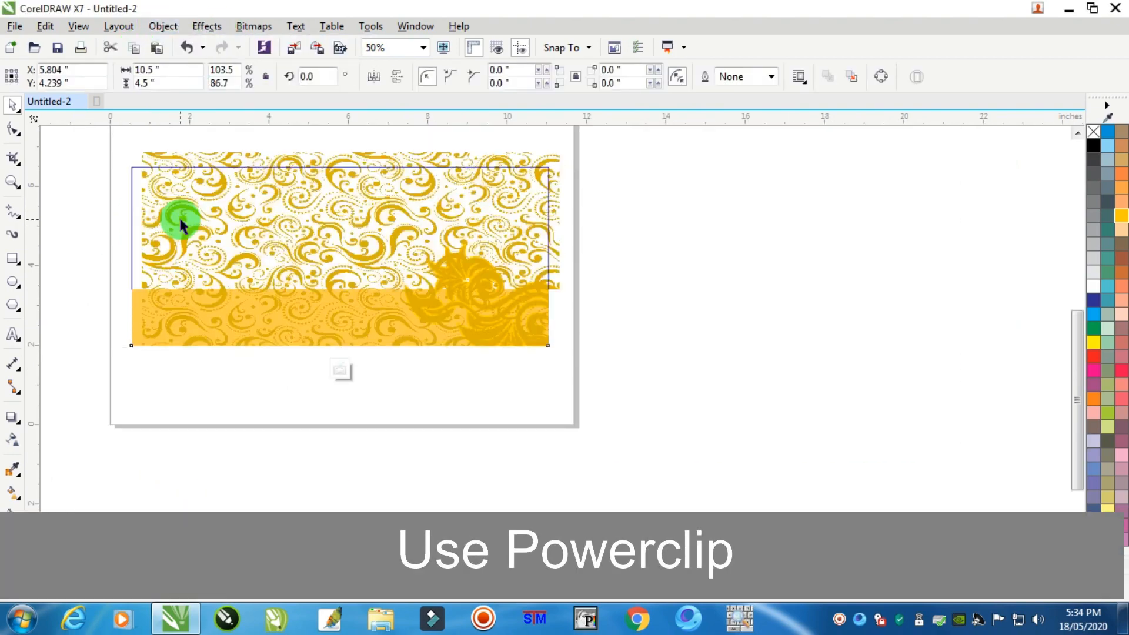
pyautogui.click(163, 252)
pyautogui.scroll(-1, 137, 255)
pyautogui.moveTo(136, 256)
pyautogui.mouseDown()
pyautogui.moveTo(119, 263)
pyautogui.moveTo(117, 247)
pyautogui.mouseUp()
pyautogui.scroll(1, 140, 265)
# Send the pattern behind the floral ornament and finish editing the PowerClip contents
pyautogui.scroll(2, 321, 235)
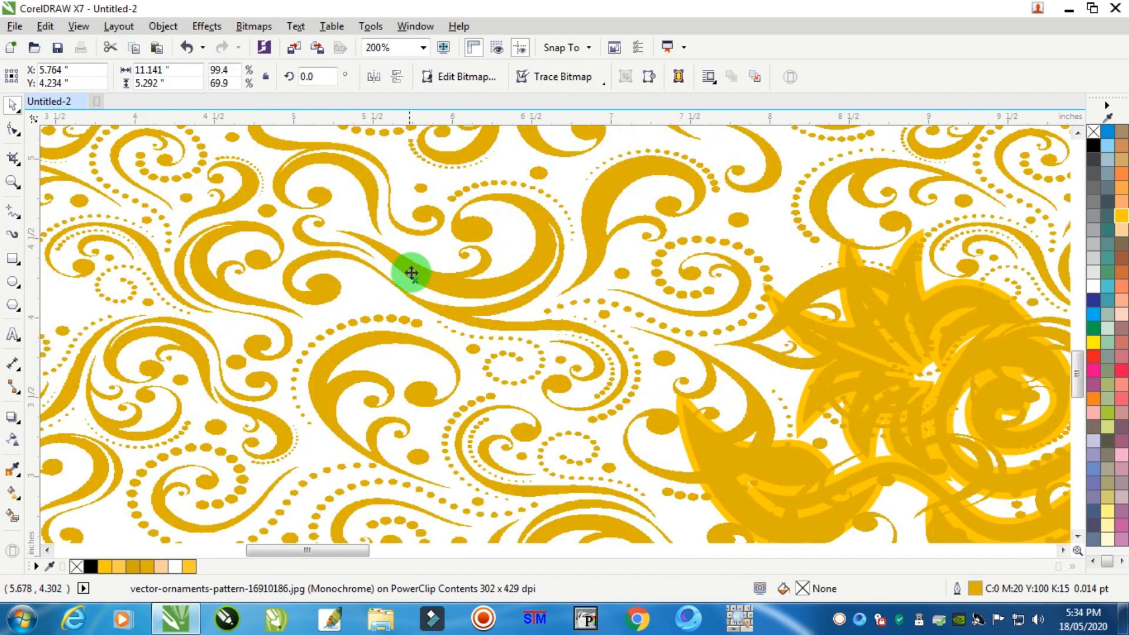
pyautogui.rightClick(414, 284)
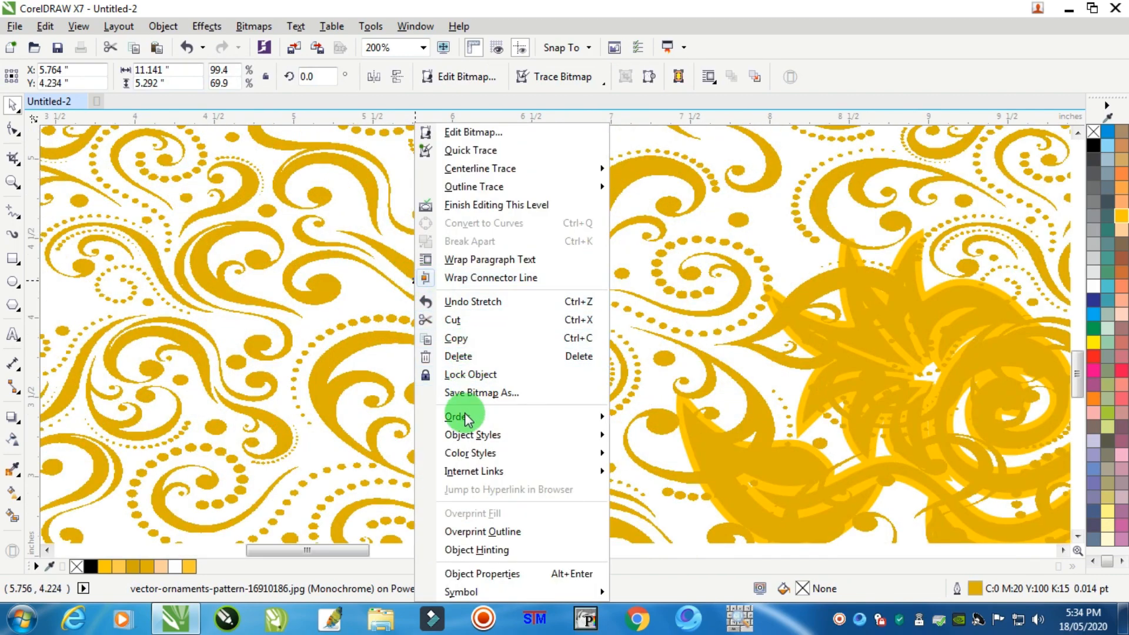
pyautogui.moveTo(464, 421)
pyautogui.click(698, 473)
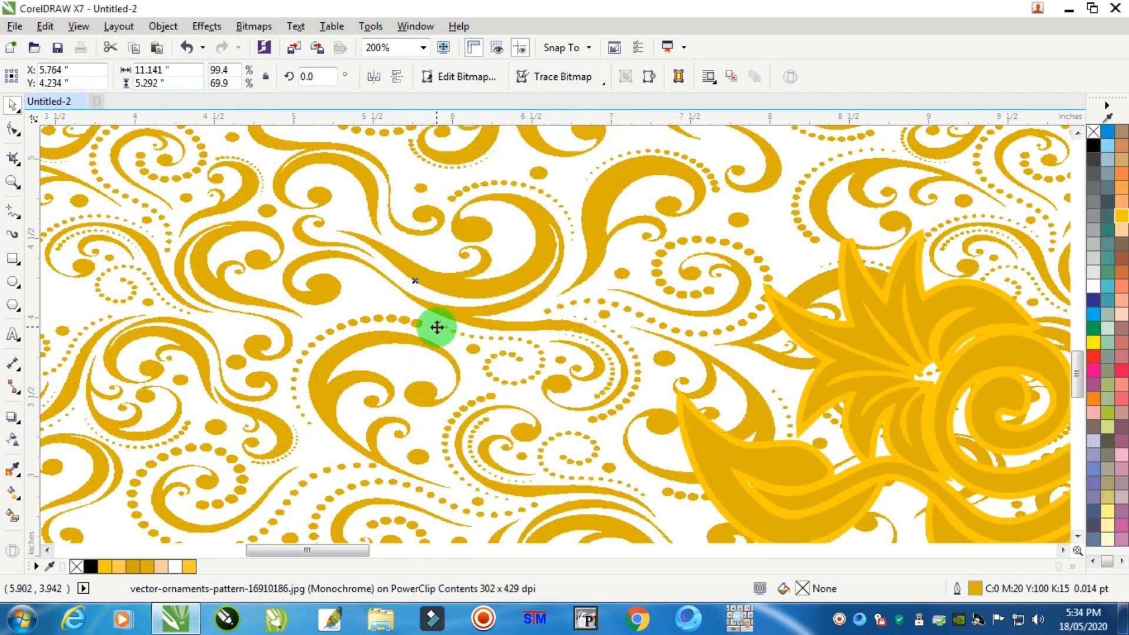
pyautogui.scroll(-2, 389, 307)
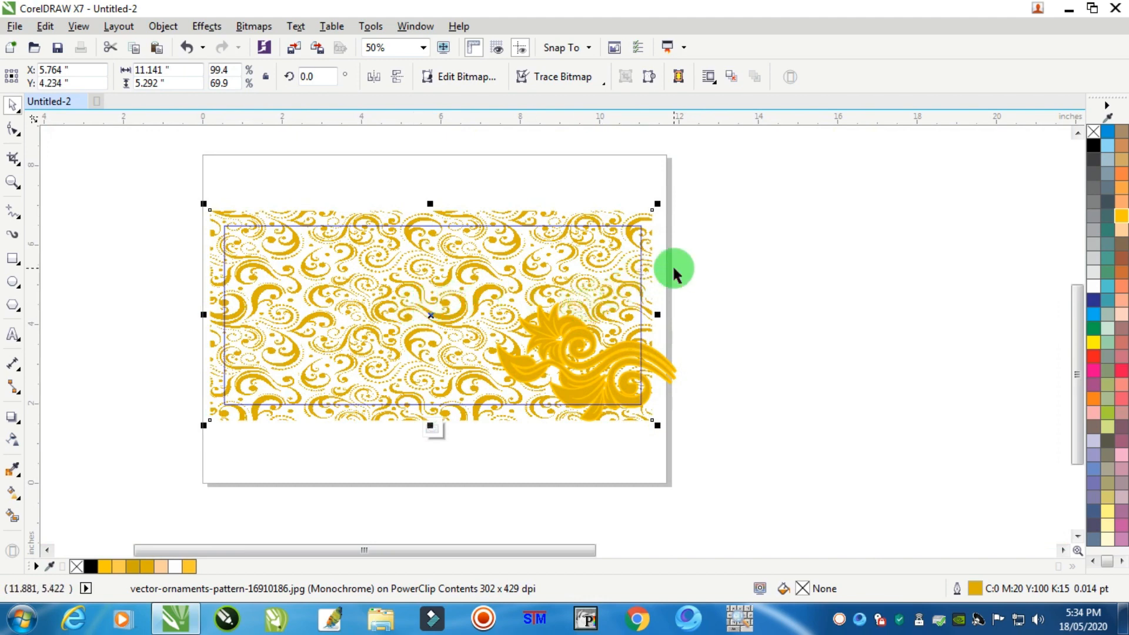
pyautogui.keyDown('ctrl'); pyautogui.click(715, 260); pyautogui.keyUp('ctrl')
pyautogui.scroll(2, 560, 357)
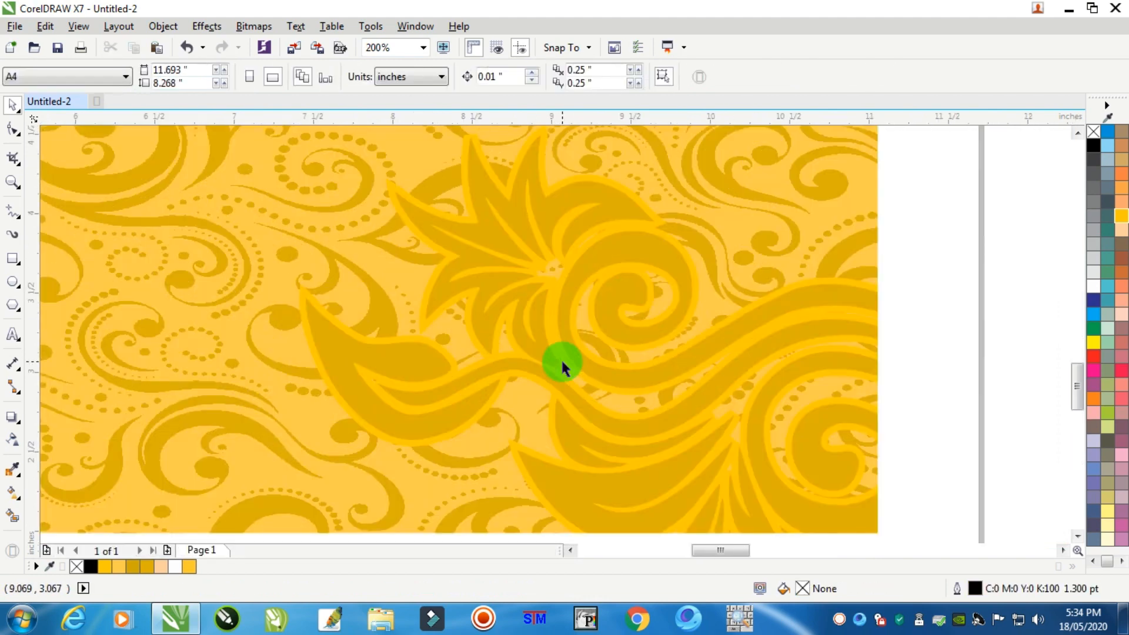
# Bring the jewellery model image onto the banner's right end and enlarge it to about 4.75 × 6.1 inches
pyautogui.scroll(-3, 559, 358)
pyautogui.scroll(-2, 592, 339)
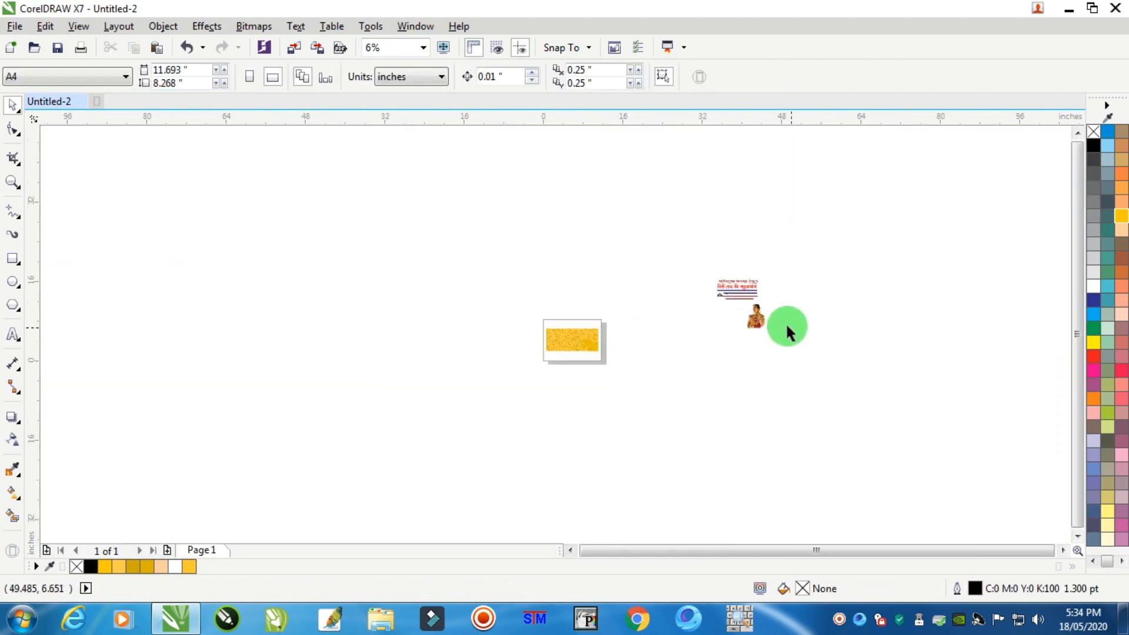
pyautogui.click(721, 322)
pyautogui.moveTo(720, 323); pyautogui.dragTo(584, 335)
pyautogui.scroll(2, 584, 335)
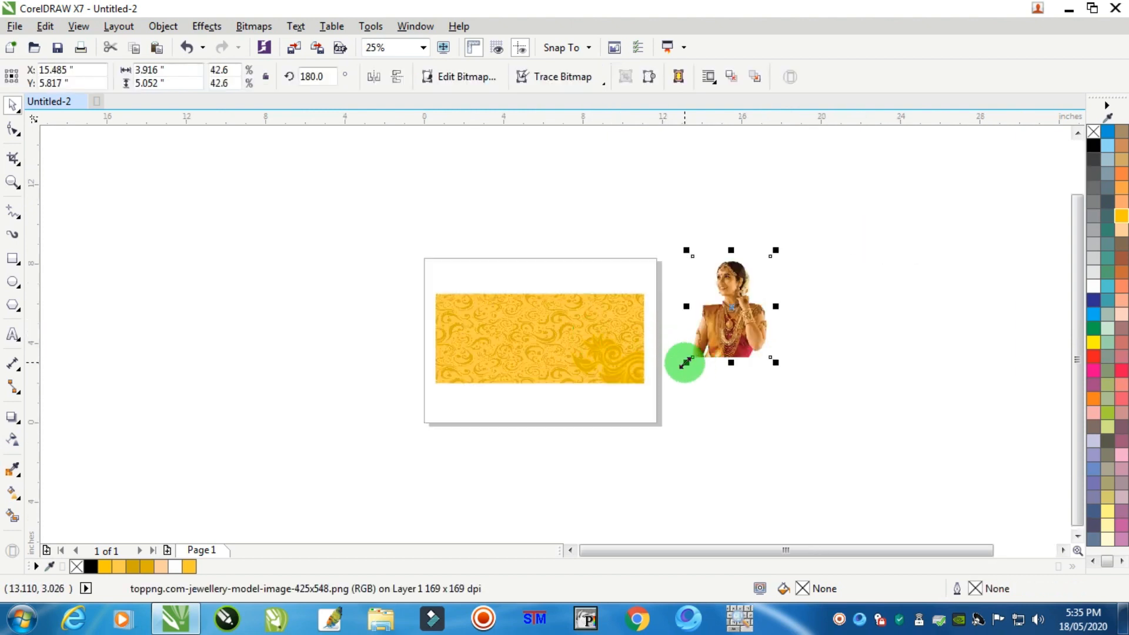
pyautogui.moveTo(685, 362); pyautogui.dragTo(669, 382)
pyautogui.moveTo(710, 341); pyautogui.dragTo(642, 360)
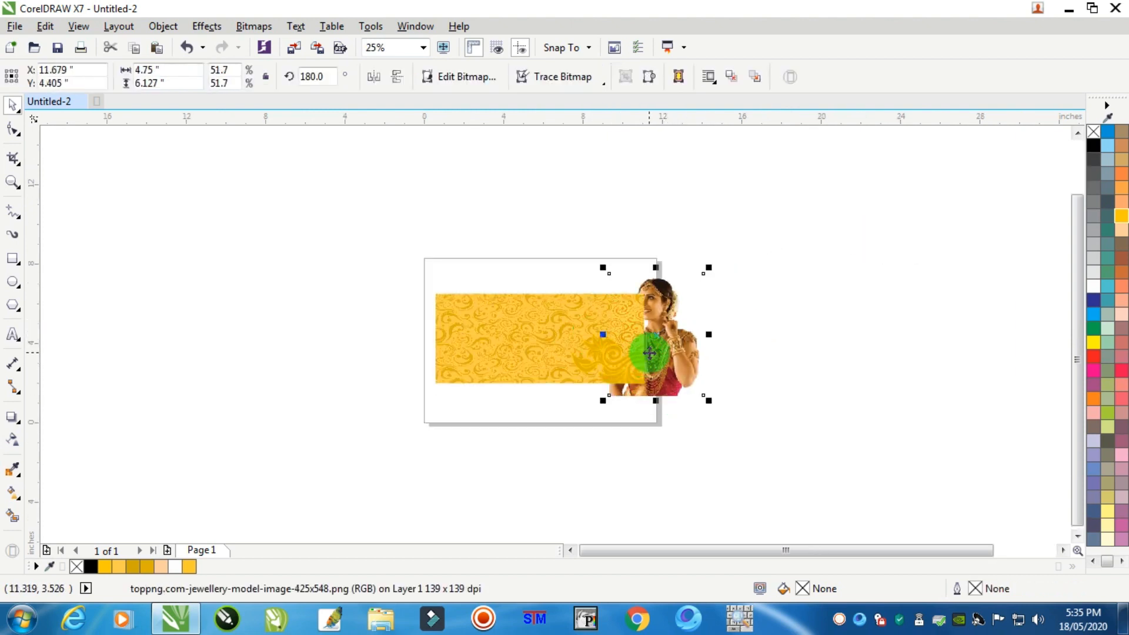
# Reduce the jewellery model image to about 3.8 × 4.9 inches and fit it within the height of the banner's right end
pyautogui.scroll(1, 636, 344)
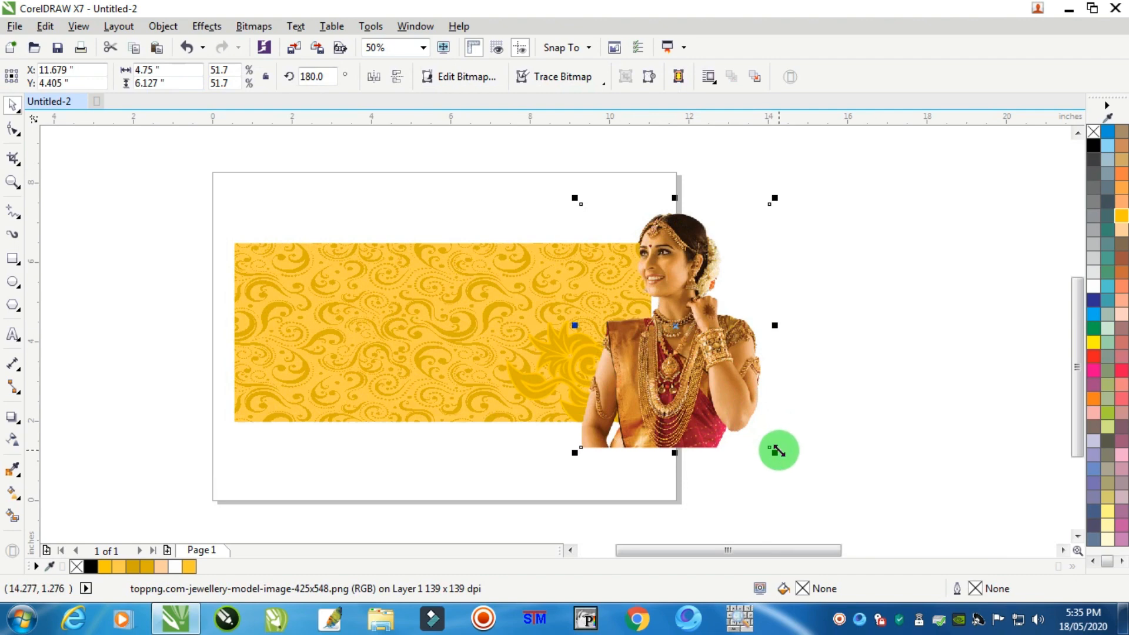
pyautogui.click(775, 450)
pyautogui.click(714, 403)
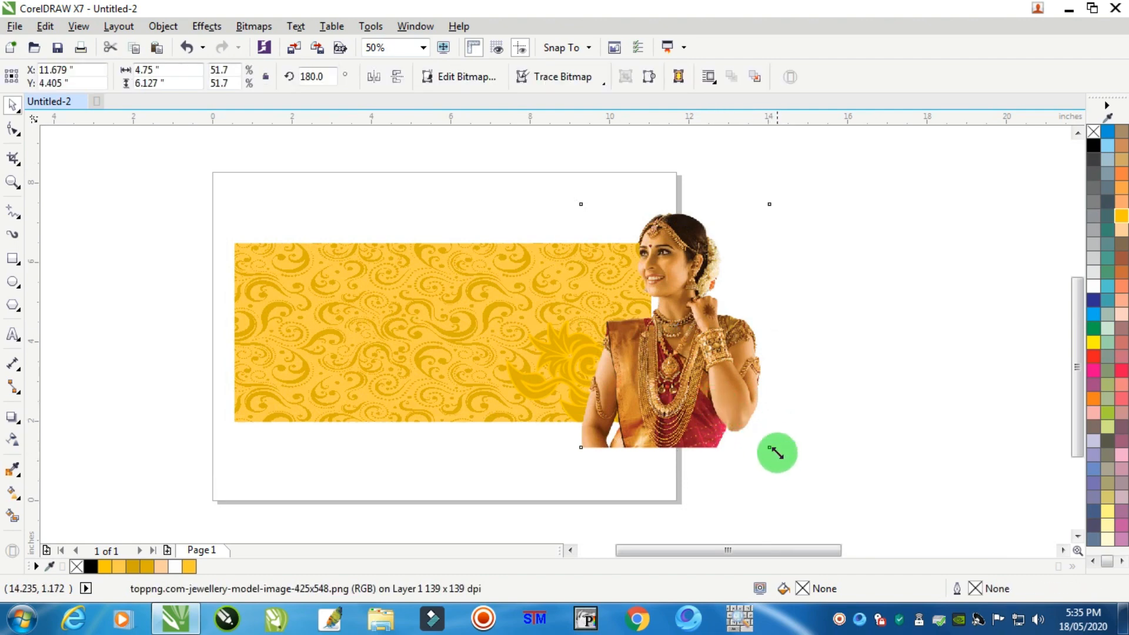
pyautogui.moveTo(777, 453); pyautogui.dragTo(759, 390)
pyautogui.scroll(1, 668, 396)
pyautogui.moveTo(690, 314); pyautogui.dragTo(575, 378)
pyautogui.scroll(-2, 584, 345)
pyautogui.scroll(2, 641, 288)
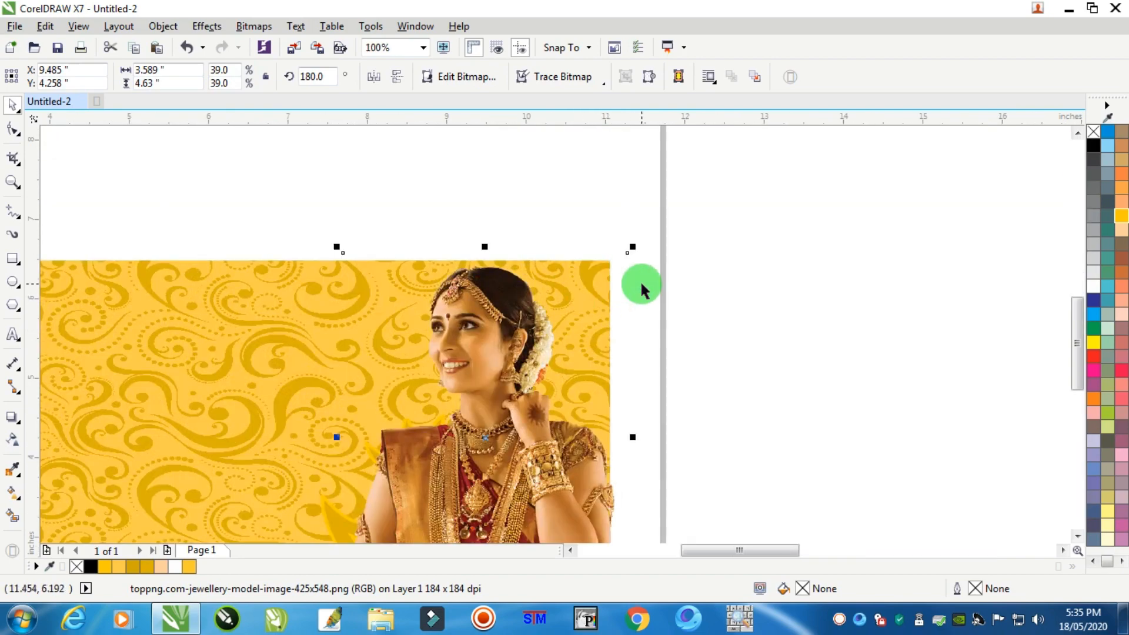
pyautogui.moveTo(629, 247); pyautogui.dragTo(646, 229)
pyautogui.scroll(-1, 630, 322)
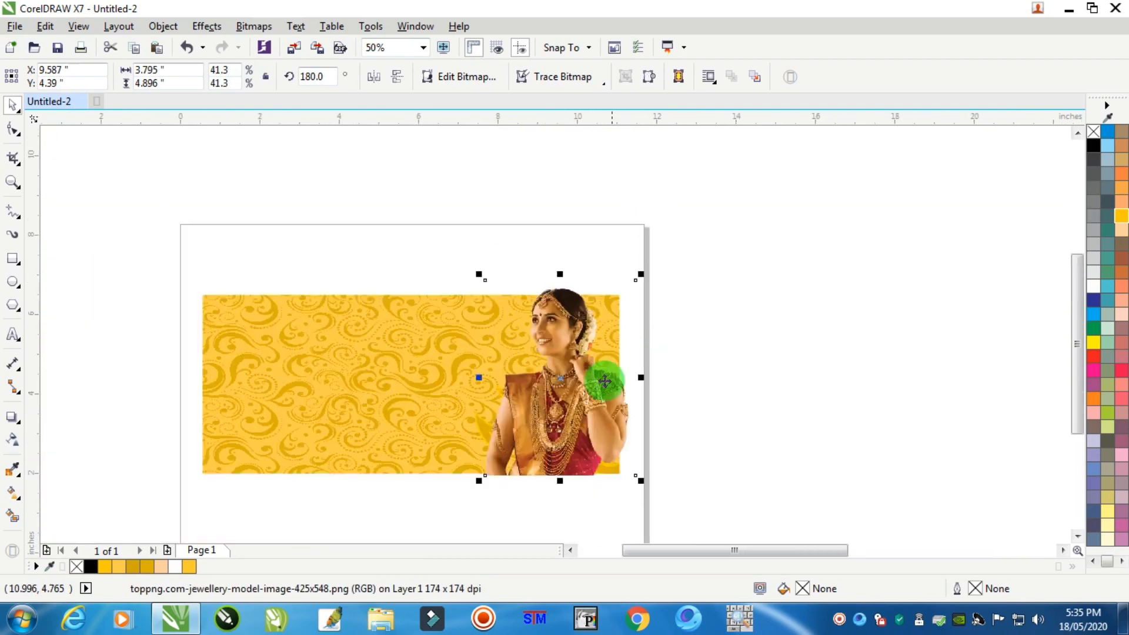
# Nudge the model image about 0.32 inch to the right so it overhangs the banner's right edge
pyautogui.scroll(1, 589, 383)
pyautogui.press('Right')
pyautogui.press('Right')
pyautogui.press('Right')
pyautogui.press('Right')
pyautogui.press('Right')
pyautogui.press('Right')
pyautogui.press('Right')
pyautogui.press('Right')
pyautogui.press('Right')
pyautogui.scroll(-2, 589, 383)
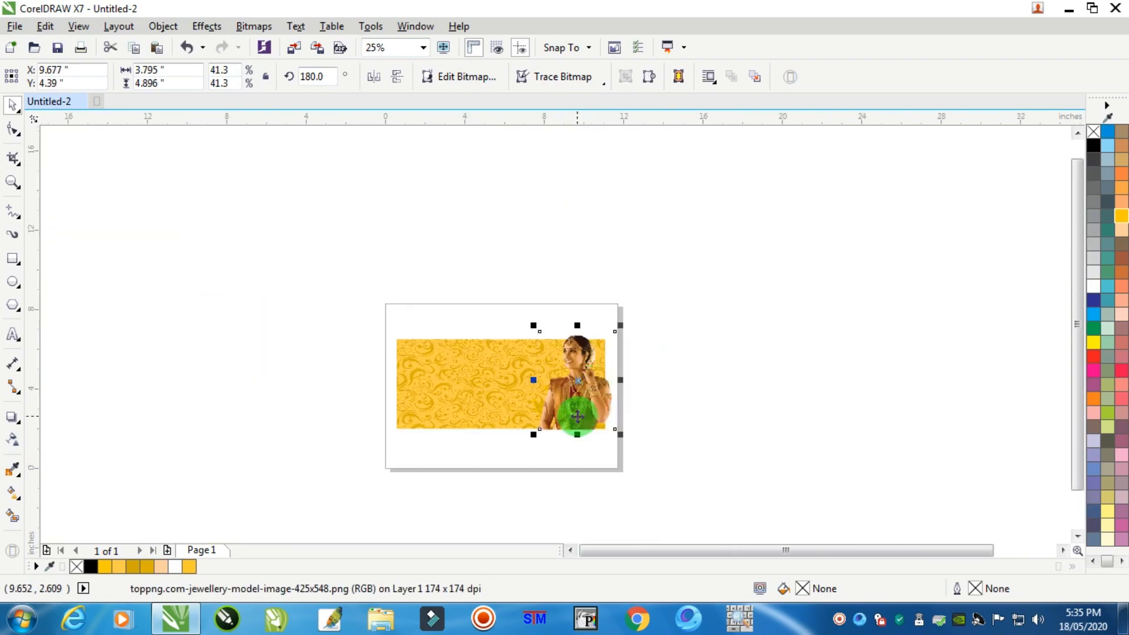
pyautogui.scroll(1, 577, 417)
pyautogui.press('Right')
pyautogui.press('Right')
pyautogui.press('Right')
pyautogui.press('Right')
pyautogui.press('Right')
pyautogui.press('Right')
pyautogui.press('Right')
pyautogui.press('Right')
pyautogui.press('Right')
pyautogui.press('Right')
pyautogui.press('Right')
pyautogui.press('Right')
pyautogui.press('Right')
pyautogui.press('Right')
pyautogui.press('Right')
pyautogui.press('Right')
pyautogui.press('Right')
pyautogui.press('Right')
pyautogui.press('Right')
pyautogui.press('Right')
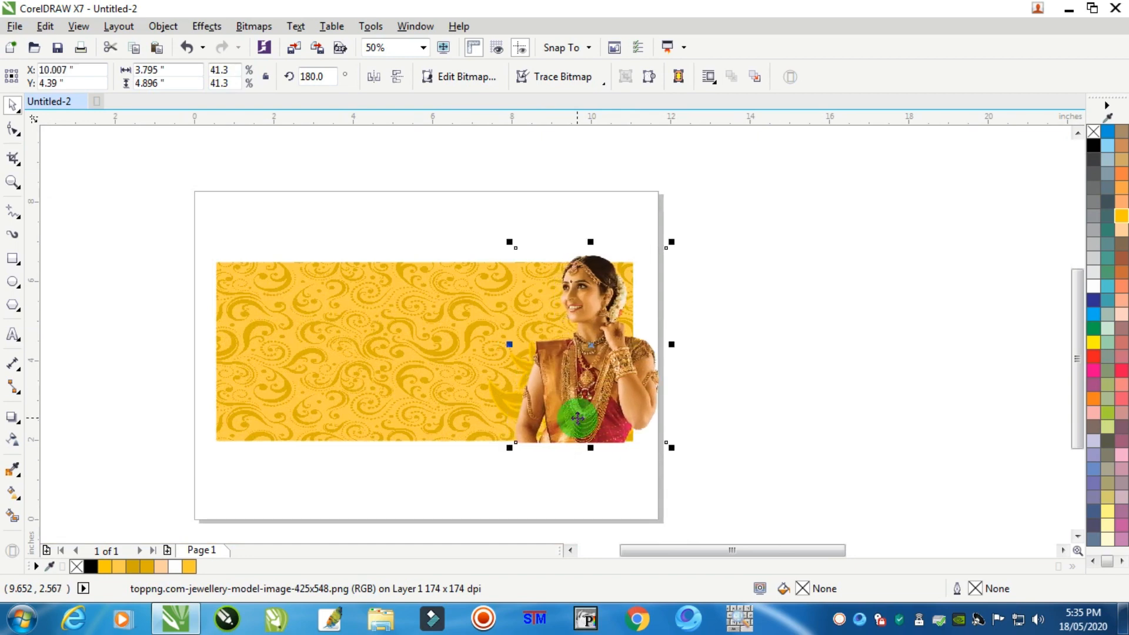
pyautogui.press('Left')
pyautogui.press('Left')
pyautogui.press('Left')
pyautogui.press('Left')
pyautogui.press('Left')
pyautogui.press('Left')
pyautogui.press('Left')
pyautogui.press('Left')
pyautogui.press('Left')
pyautogui.press('Left')
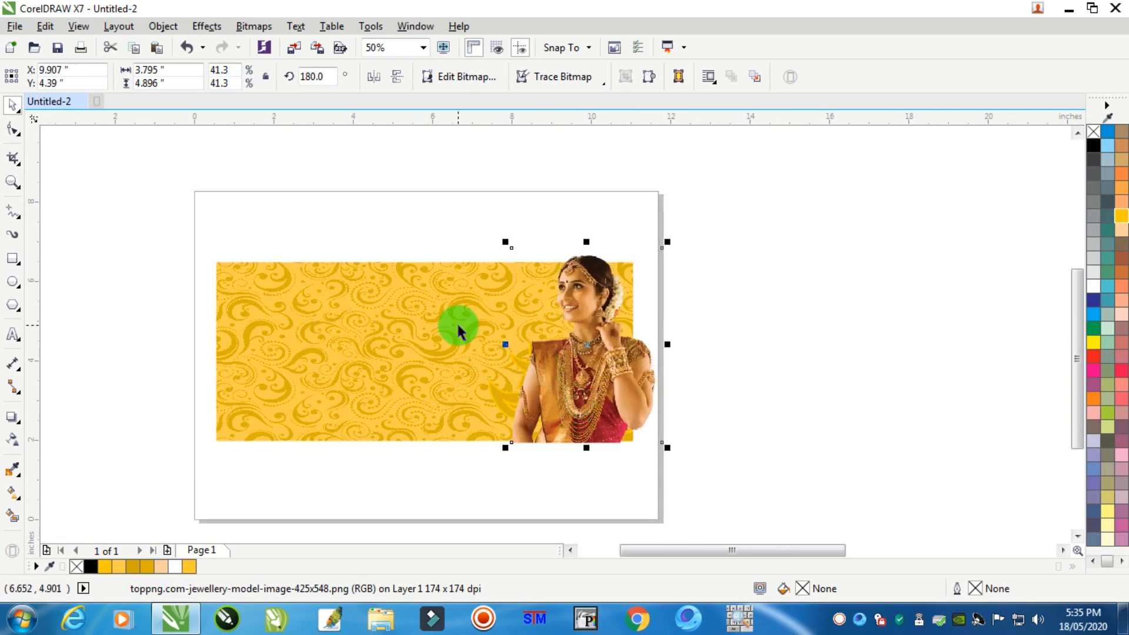
# PowerClip the jewellery model image inside the yellow banner rectangle
pyautogui.click(162, 26)
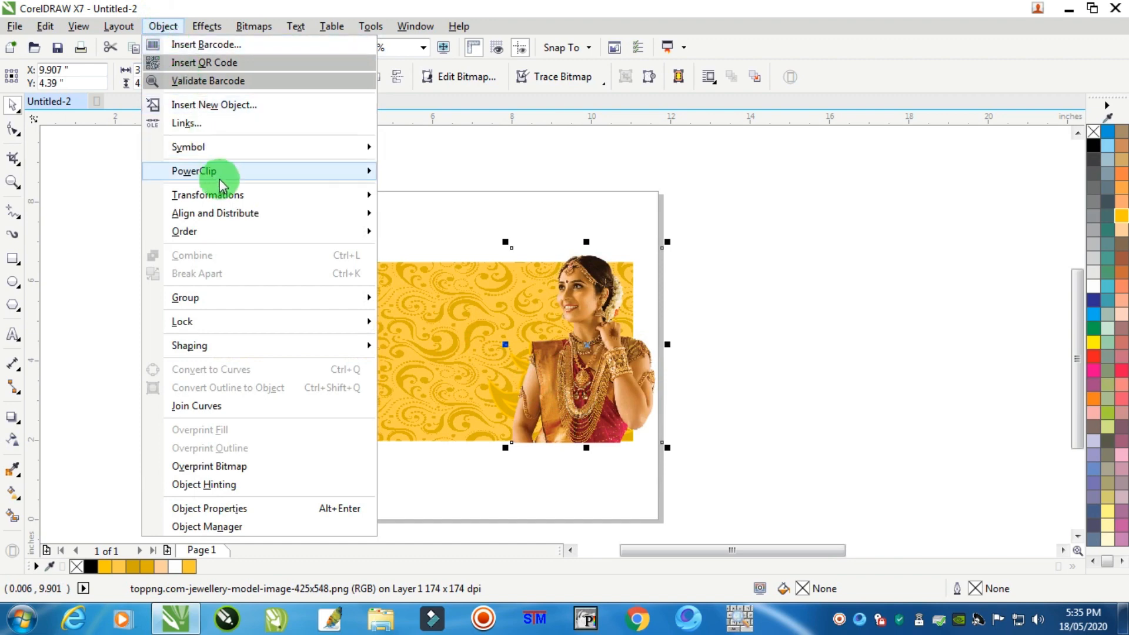
pyautogui.moveTo(268, 171)
pyautogui.click(497, 172)
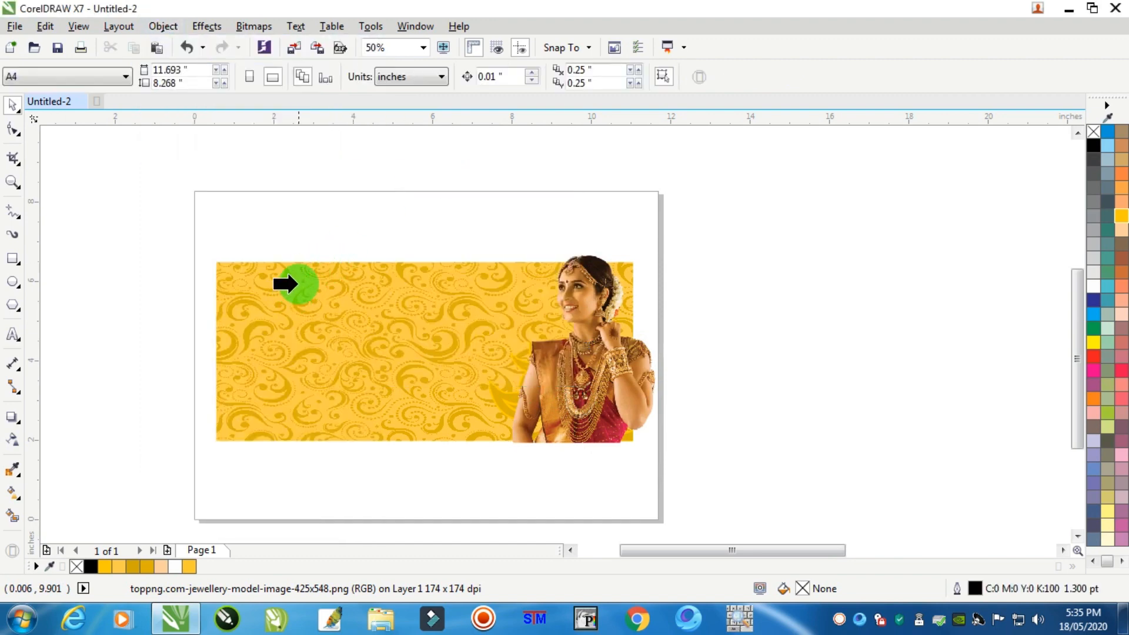
pyautogui.click(295, 275)
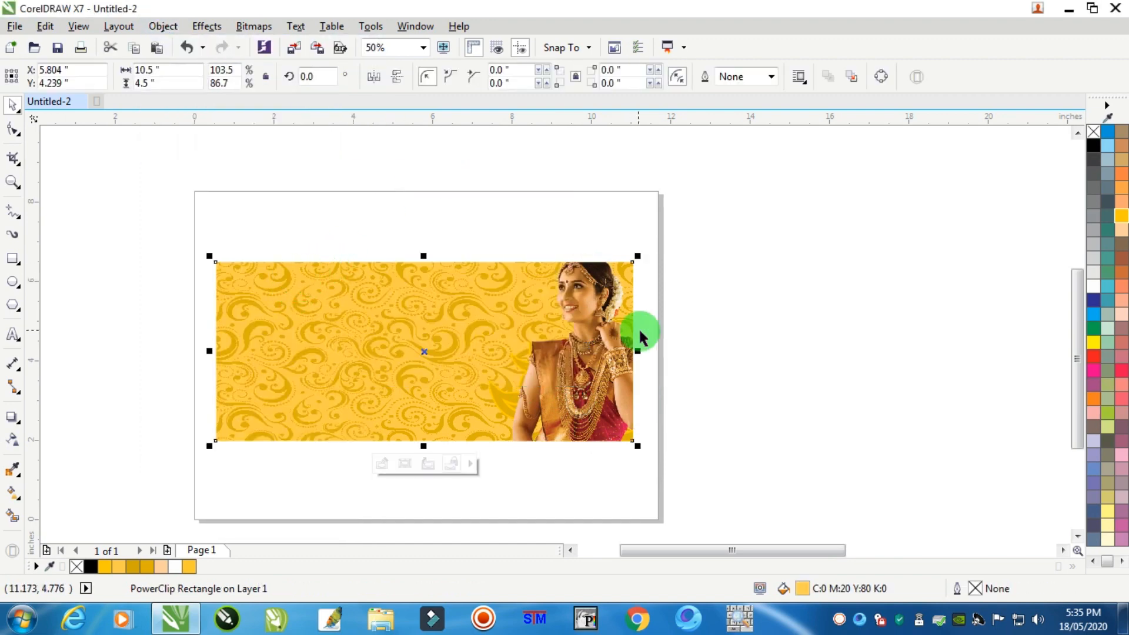
# Edit the banner's PowerClip contents, enlarge the model image to about 4.0 × 5.1 inches and shift it slightly left
pyautogui.scroll(3, 620, 338)
pyautogui.scroll(-1, 636, 333)
pyautogui.keyDown('ctrl'); pyautogui.click(623, 341); pyautogui.keyUp('ctrl')
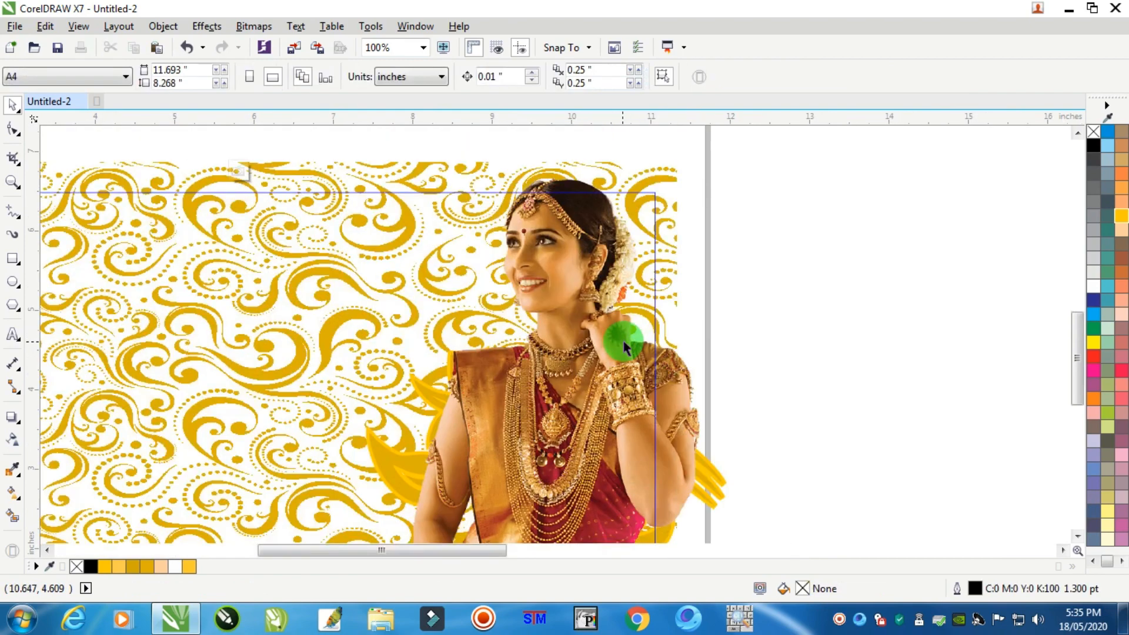
pyautogui.click(586, 239)
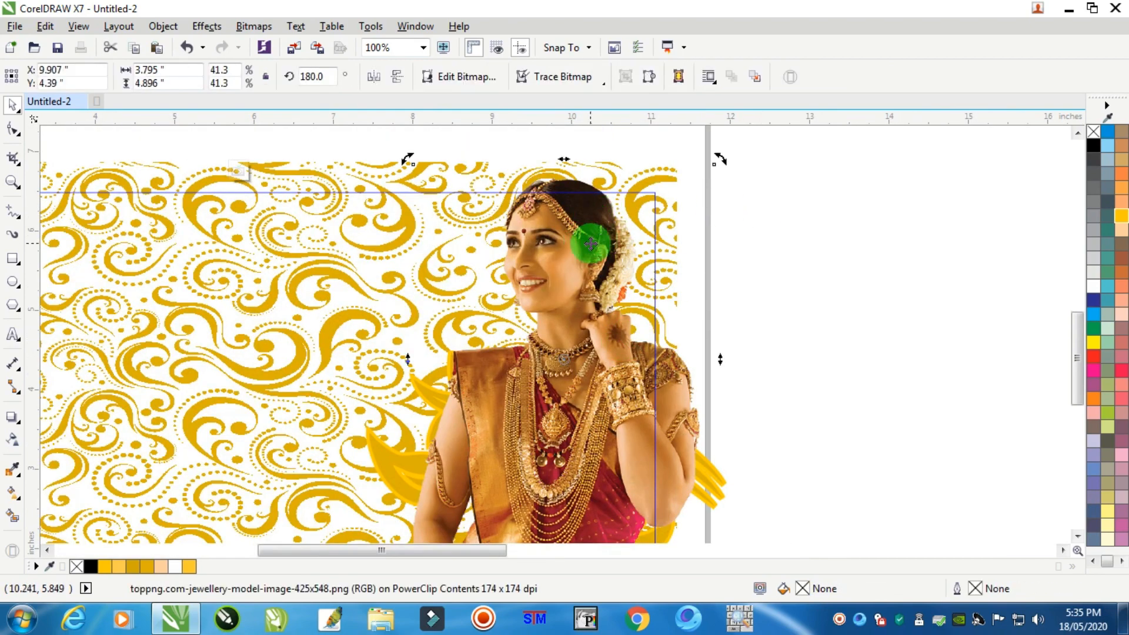
pyautogui.moveTo(601, 243); pyautogui.dragTo(609, 242)
pyautogui.moveTo(692, 397)
pyautogui.mouseDown()
pyautogui.moveTo(710, 389)
pyautogui.moveTo(700, 391)
pyautogui.mouseUp()
pyautogui.scroll(-1, 696, 399)
pyautogui.scroll(1, 668, 459)
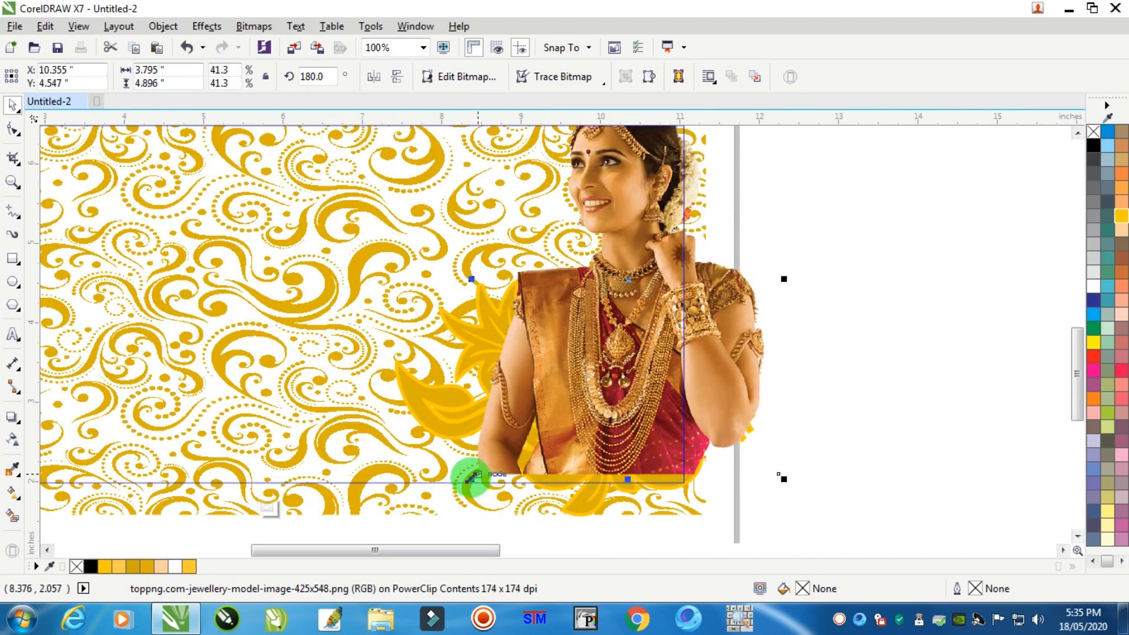
pyautogui.moveTo(471, 478); pyautogui.dragTo(456, 494)
pyautogui.moveTo(731, 360); pyautogui.dragTo(697, 361)
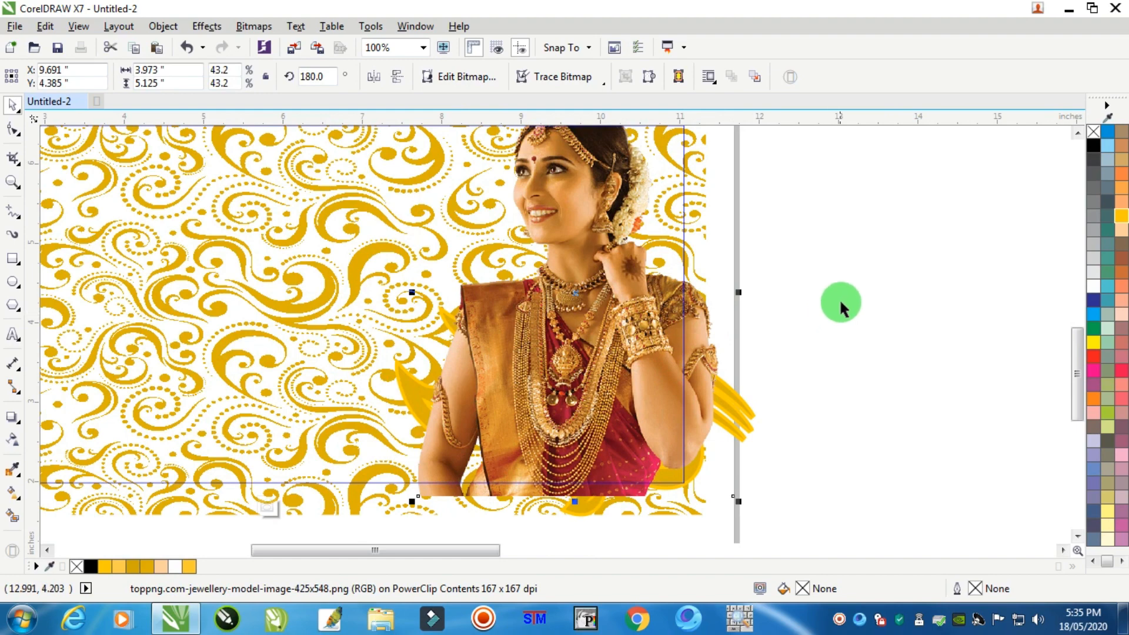
# Finish editing the banner's PowerClip contents and move the Bengali text-and-logo group onto the banner, in front of the background
pyautogui.keyDown('ctrl'); pyautogui.click(850, 293); pyautogui.keyUp('ctrl')
pyautogui.scroll(-2, 844, 293)
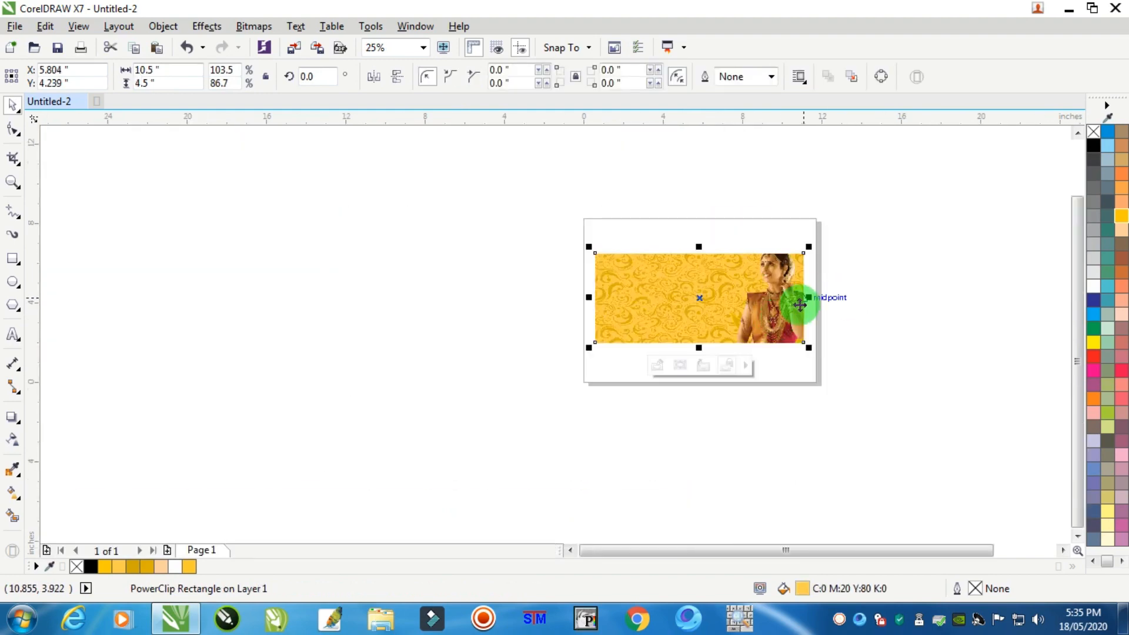
pyautogui.scroll(1, 797, 299)
pyautogui.scroll(-2, 823, 289)
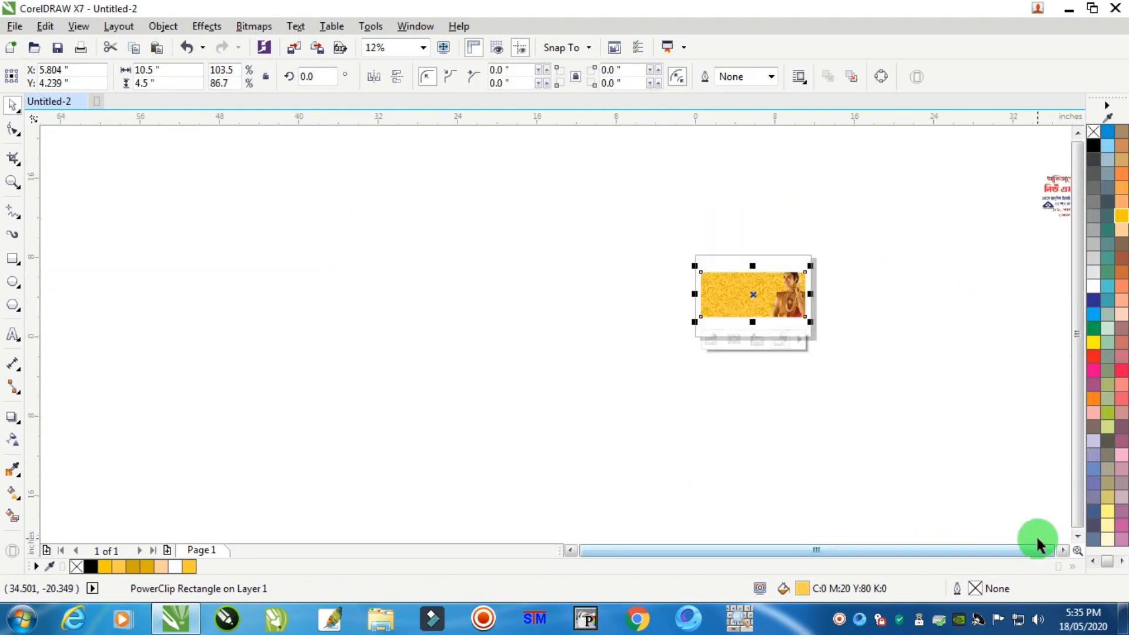
pyautogui.click(1063, 549)
pyautogui.moveTo(863, 181); pyautogui.dragTo(488, 294)
pyautogui.scroll(2, 537, 286)
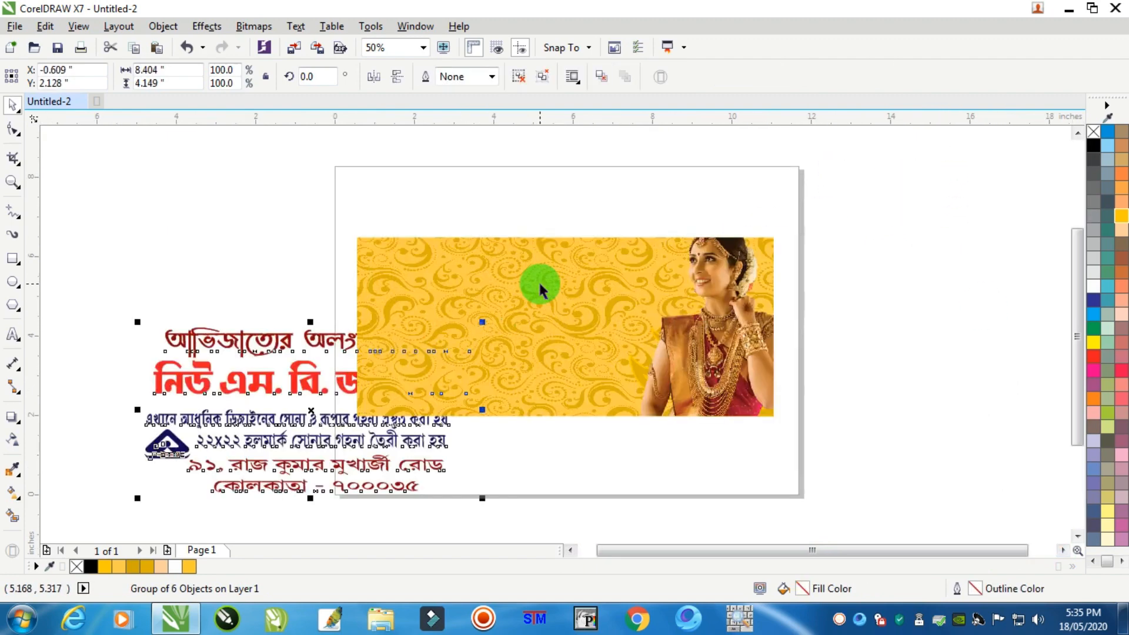
pyautogui.hotkey('shift', 'pageup')
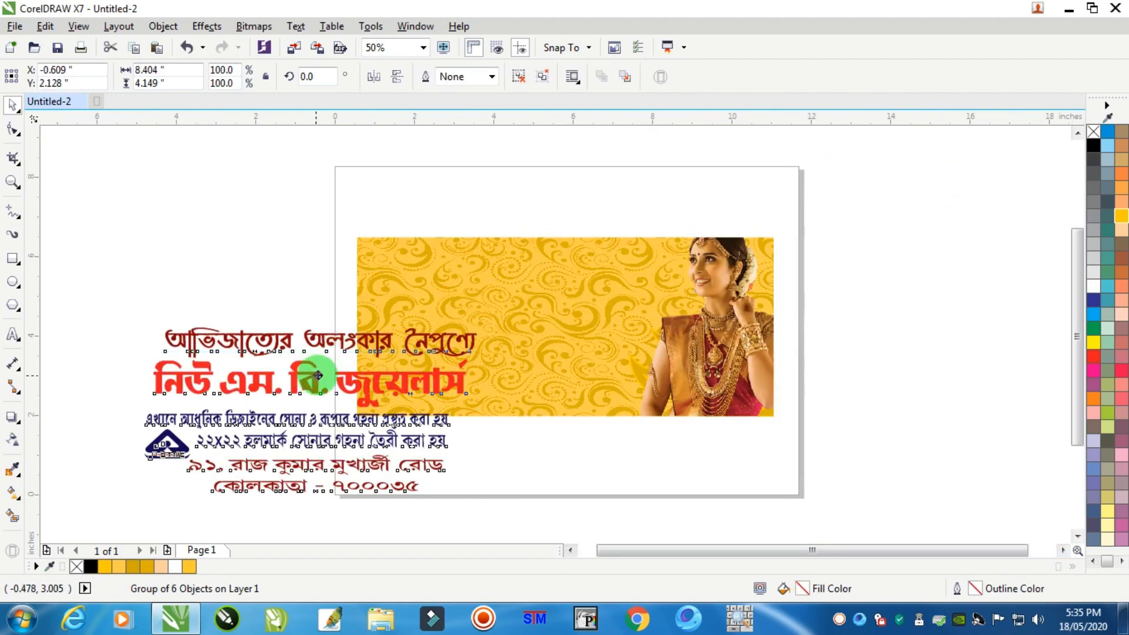
pyautogui.moveTo(317, 375); pyautogui.dragTo(534, 298)
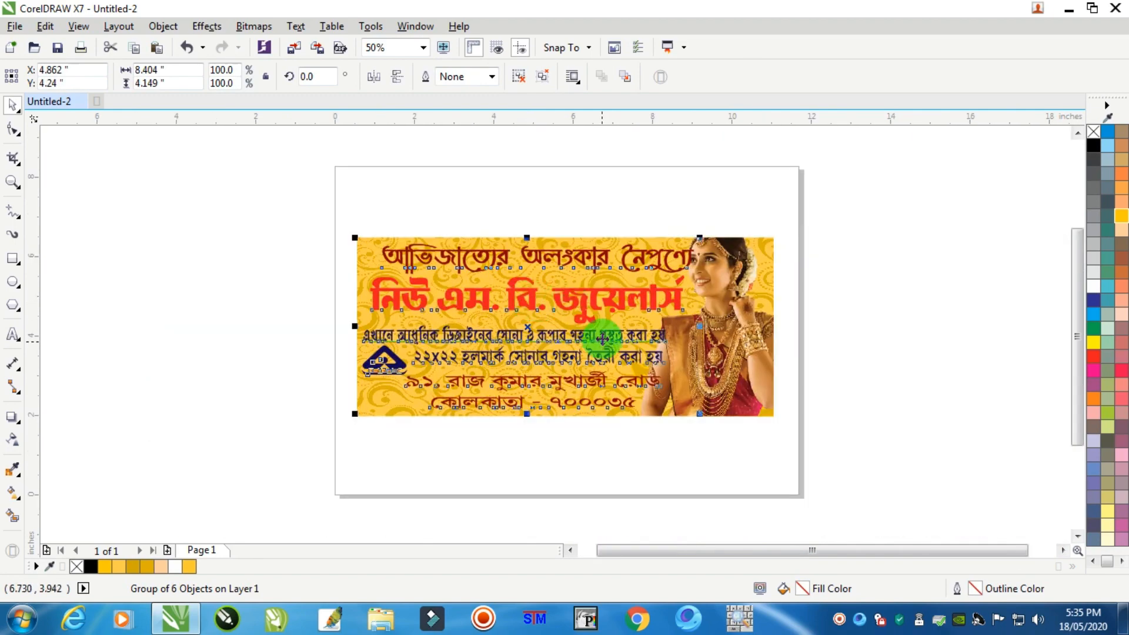
# Edit the banner's PowerClip contents, narrow the model image to about 3.66 inches wide, nudge it slightly right and finish editing
pyautogui.click(831, 298)
pyautogui.click(756, 323)
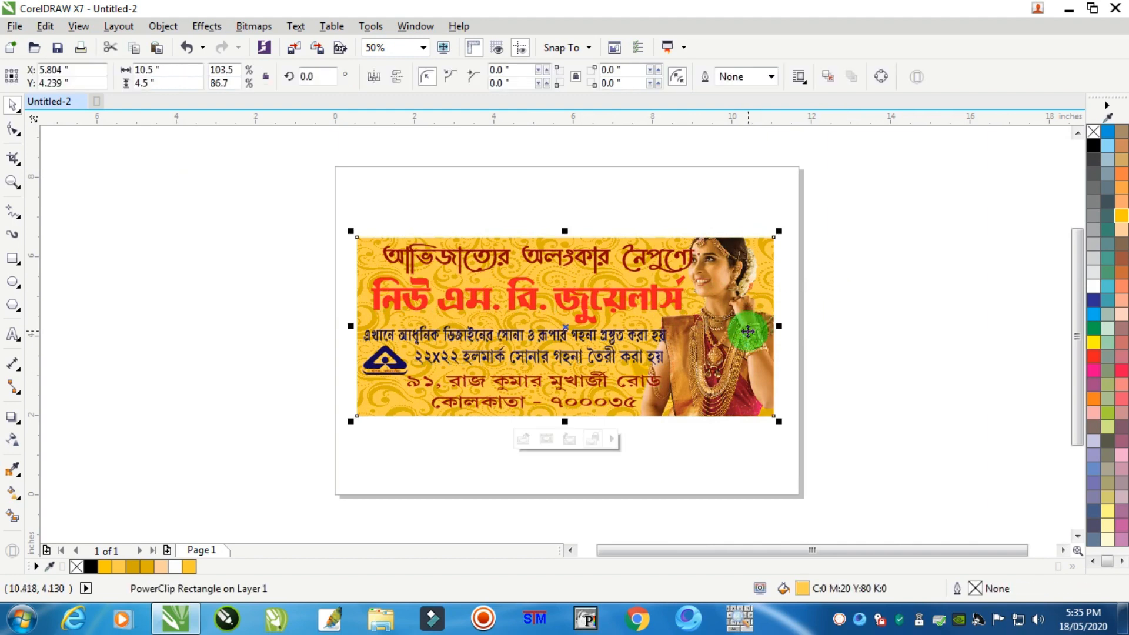
pyautogui.doubleClick(760, 330)
pyautogui.click(760, 331)
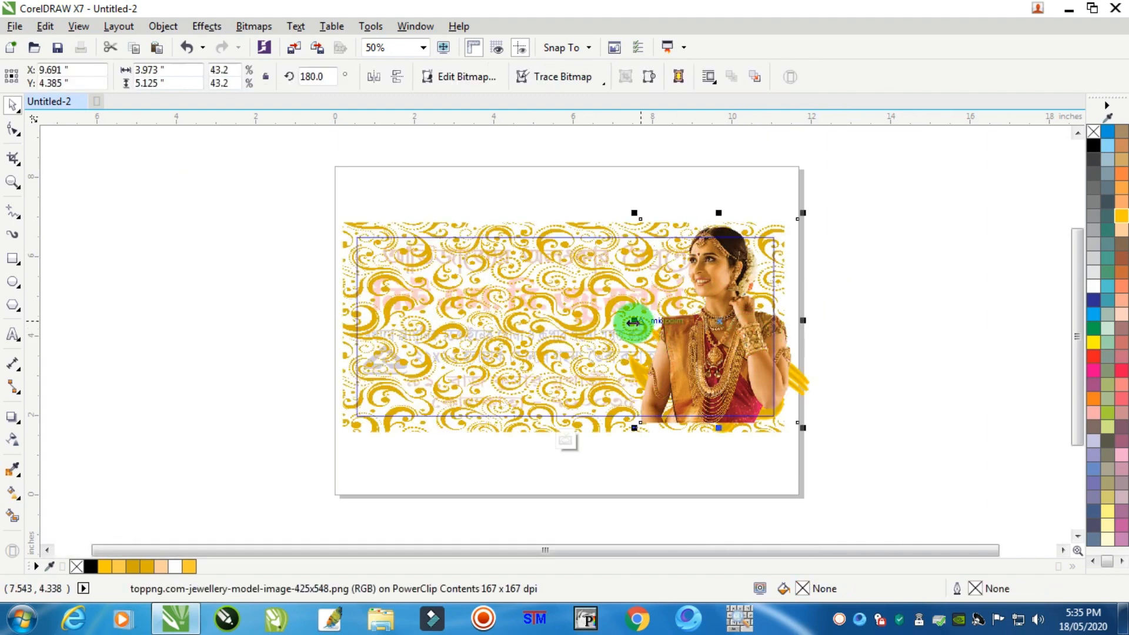
pyautogui.moveTo(632, 321); pyautogui.dragTo(648, 323)
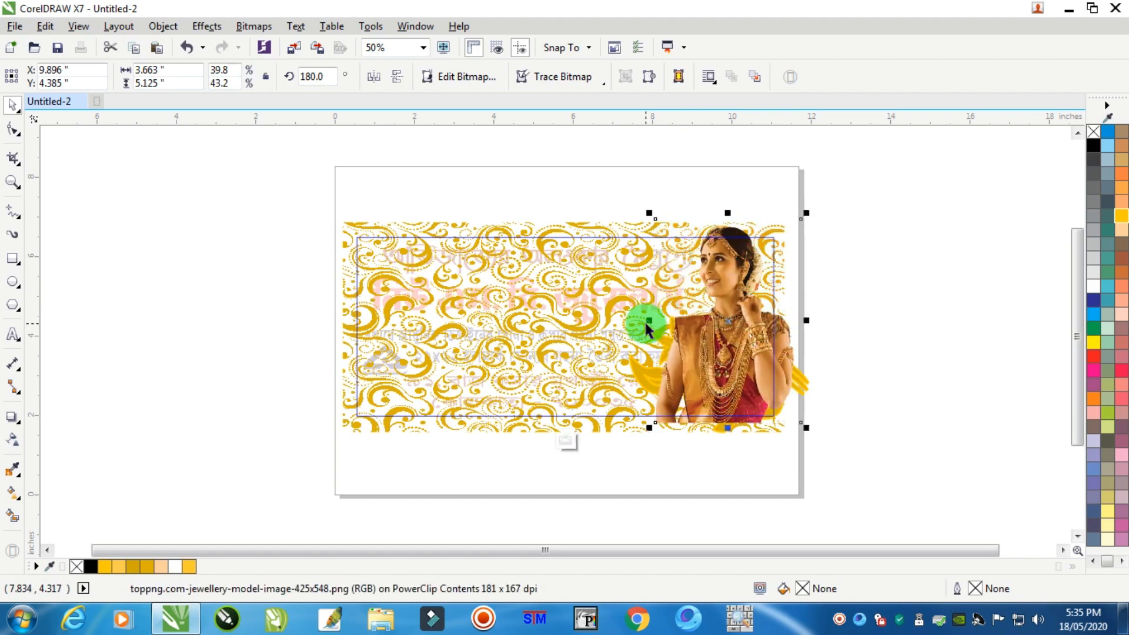
pyautogui.press('Right')
pyautogui.press('Right')
pyautogui.press('Right')
pyautogui.click(873, 291)
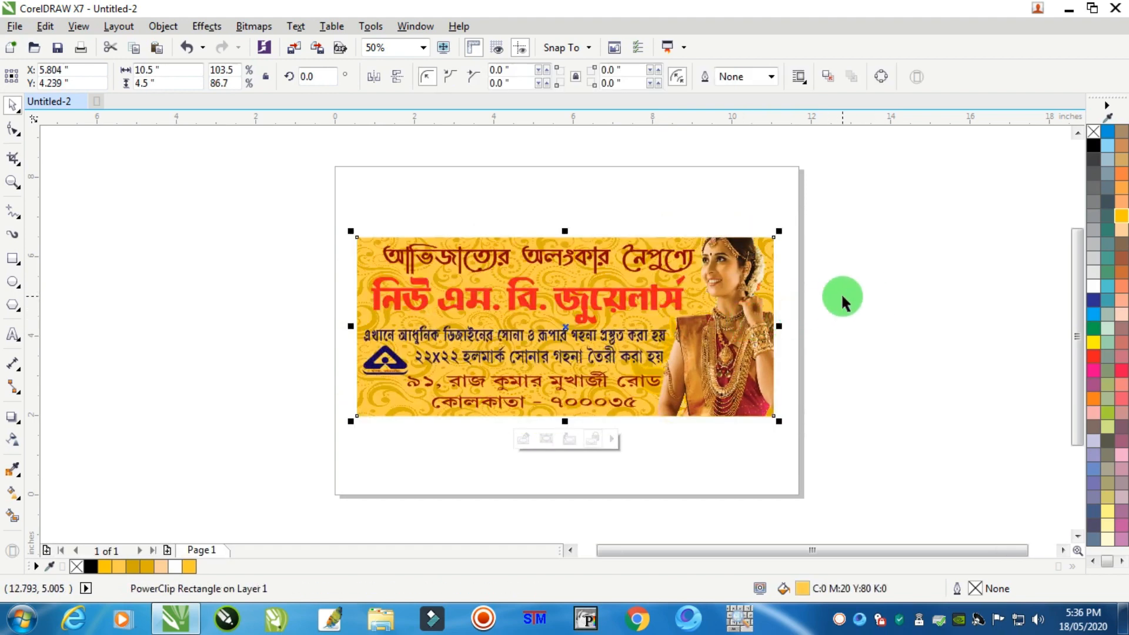
# Undo the accidental shift of the text-and-logo group and ungroup it into separate objects
pyautogui.click(841, 292)
pyautogui.click(533, 256)
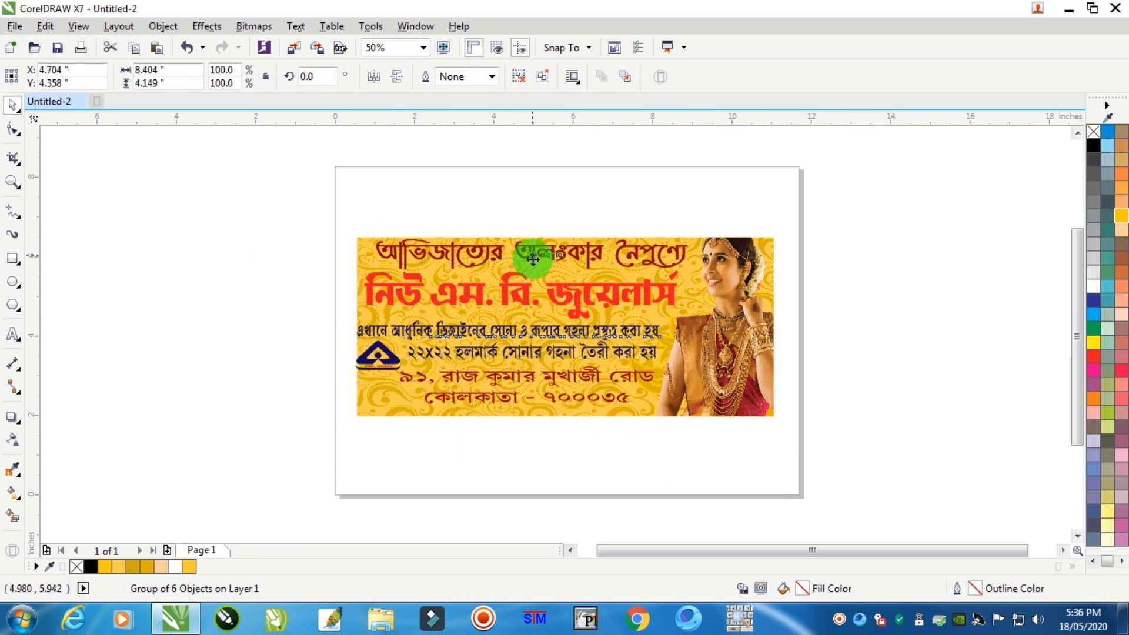
pyautogui.hotkey('ctrl', 'z')
pyautogui.hotkey('ctrl', 'u')
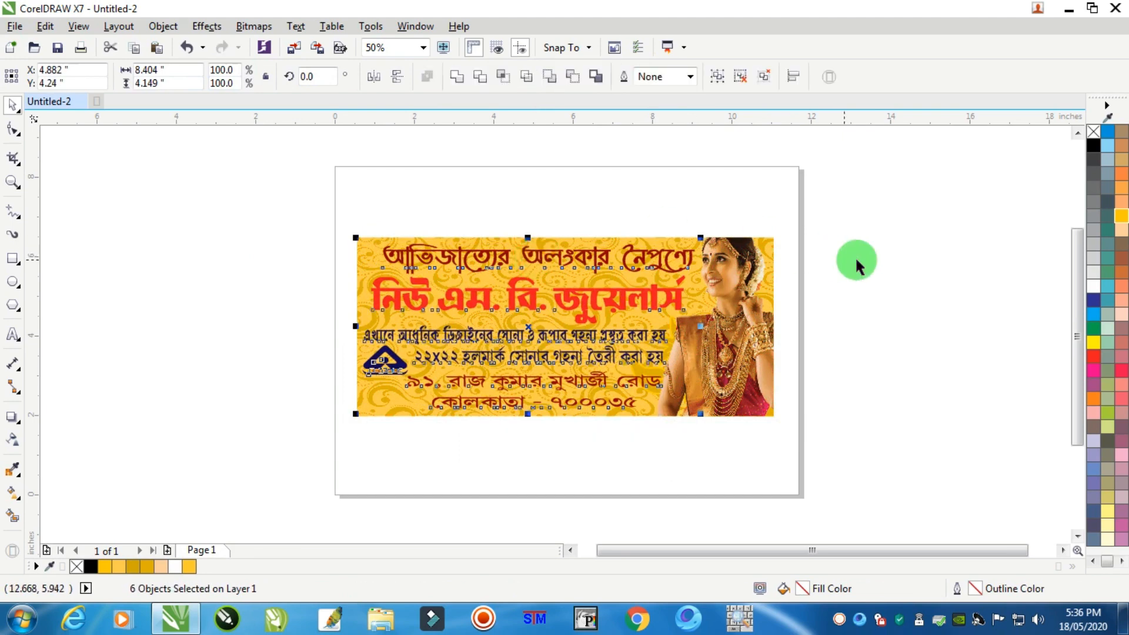
# Copy the large red shop name text, then give the original a black fill and a black outline
pyautogui.click(855, 256)
pyautogui.scroll(1, 584, 297)
pyautogui.click(584, 299)
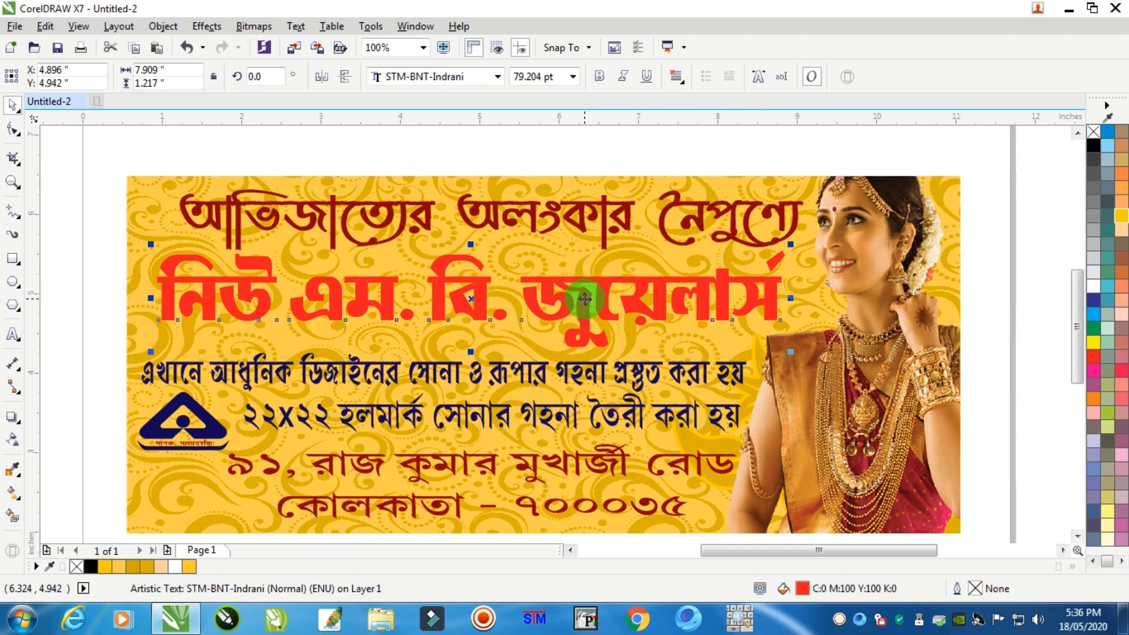
pyautogui.rightClick(584, 298)
pyautogui.click(638, 390)
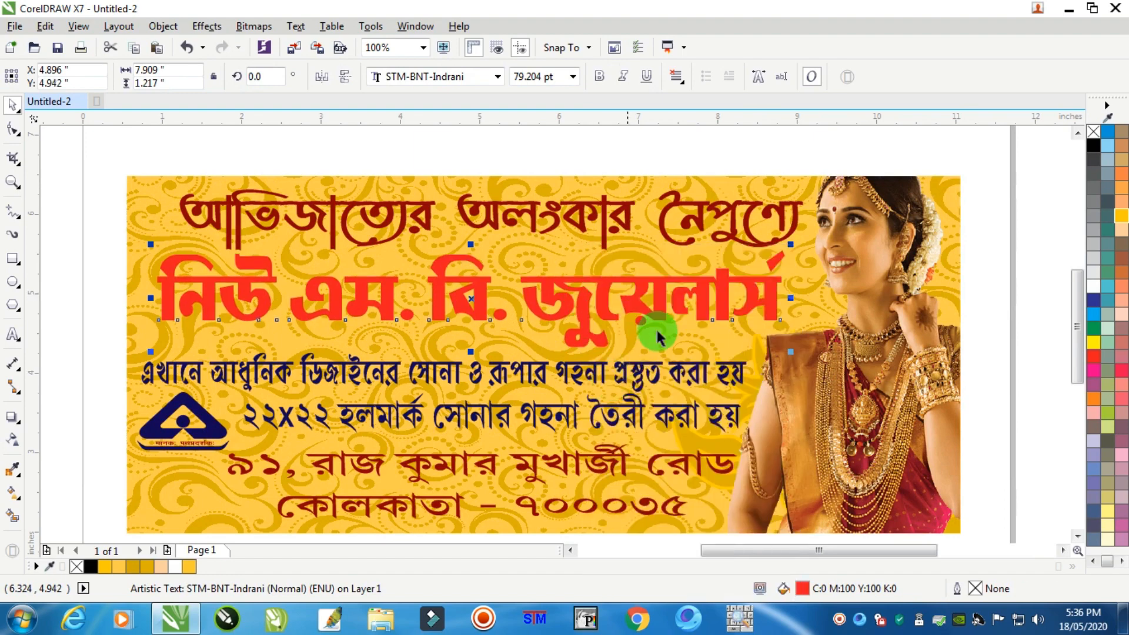
pyautogui.click(1093, 135)
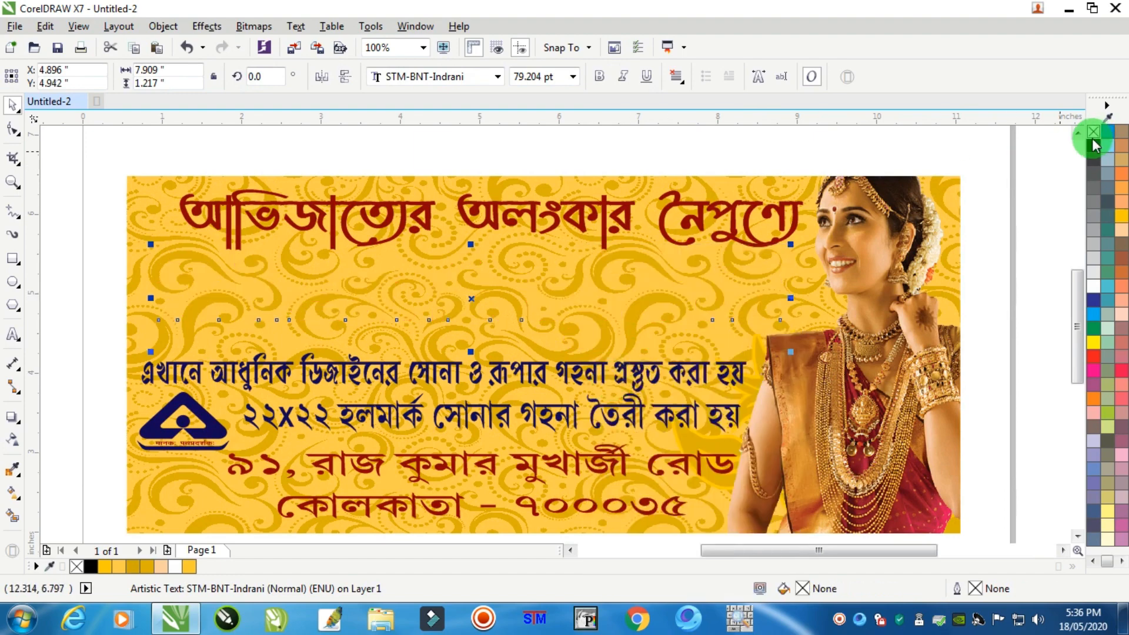
pyautogui.click(1095, 144)
pyautogui.rightClick(1095, 145)
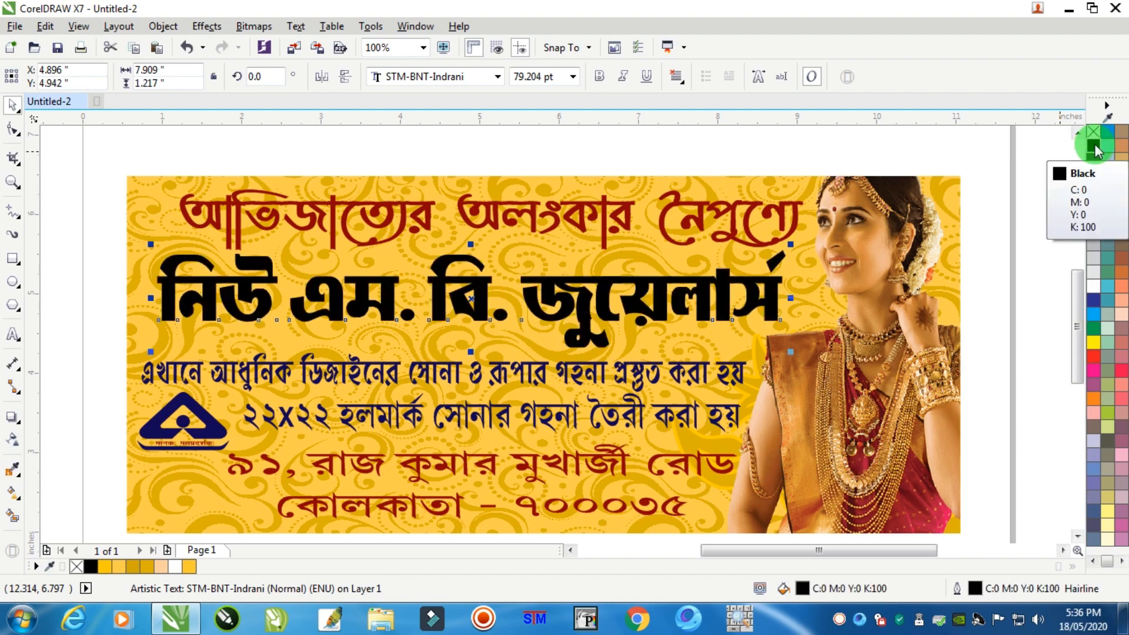
# Set the outline width of the black shop name text to 6 pt
pyautogui.press('F12')
pyautogui.press('Tab')
pyautogui.write('6')
pyautogui.press('Tab')
pyautogui.press('Return')
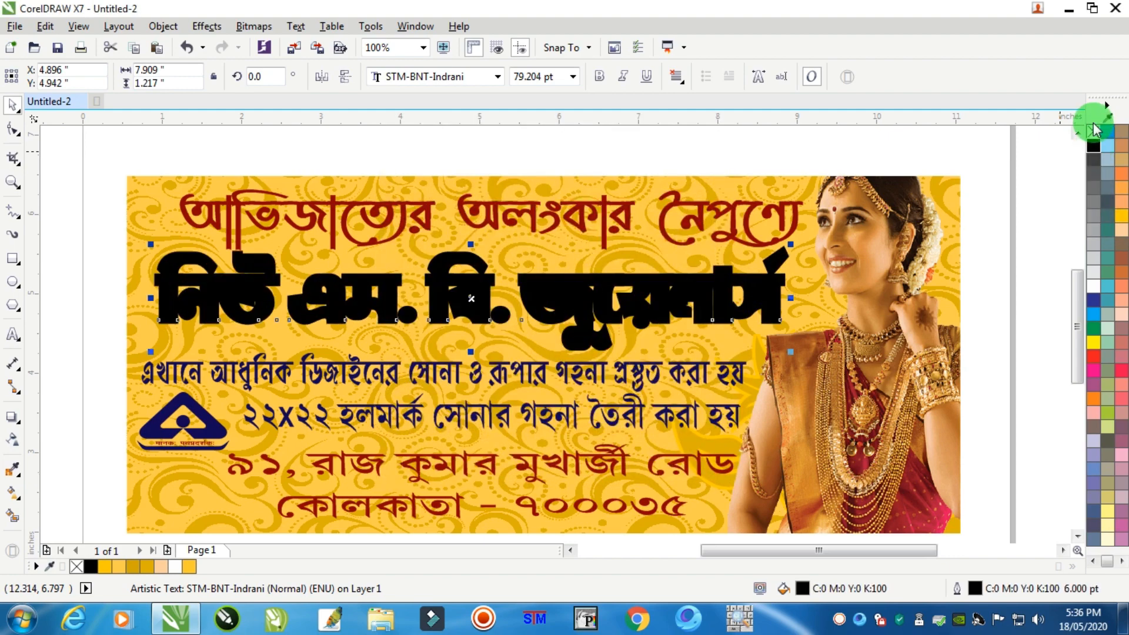
# Place the copied red shop name over the black one and offset the black text slightly down and left as a shadow
pyautogui.click(1093, 130)
pyautogui.click(493, 267)
pyautogui.press('Up')
pyautogui.press('Up')
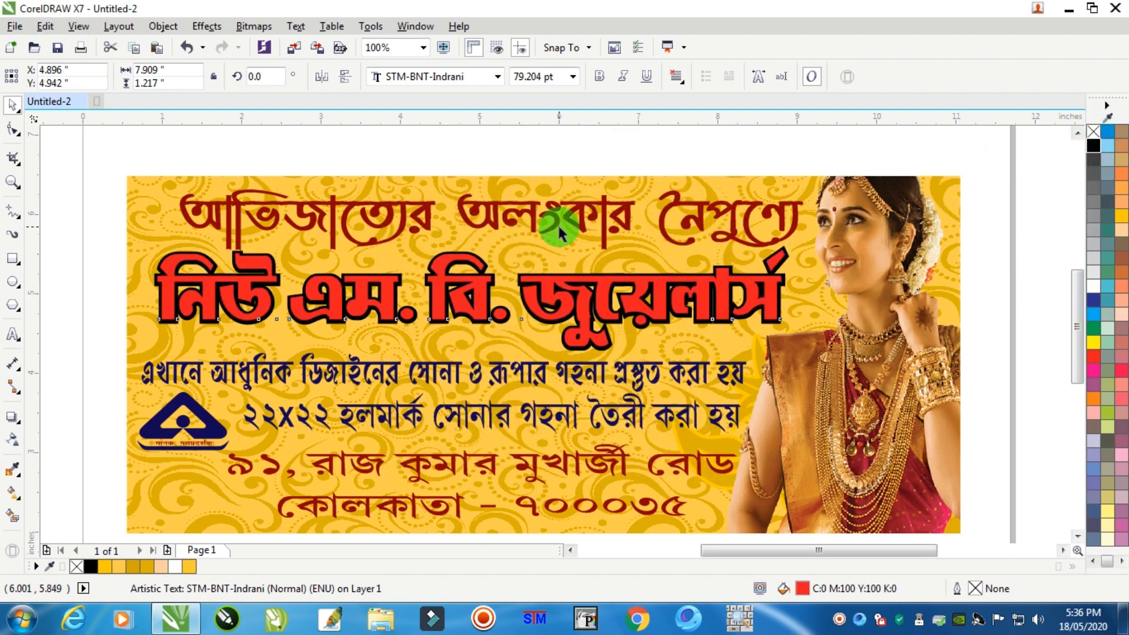
pyautogui.moveTo(91, 220); pyautogui.dragTo(835, 371)
pyautogui.press('Down')
pyautogui.press('Down')
pyautogui.press('Down')
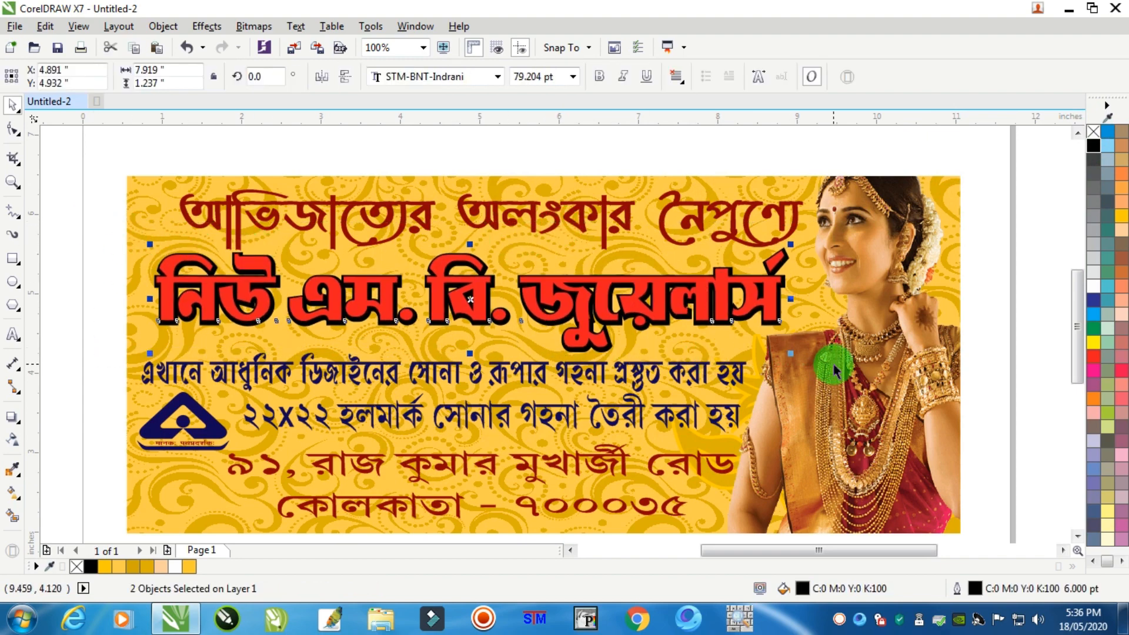
pyautogui.scroll(-1, 821, 359)
pyautogui.click(953, 276)
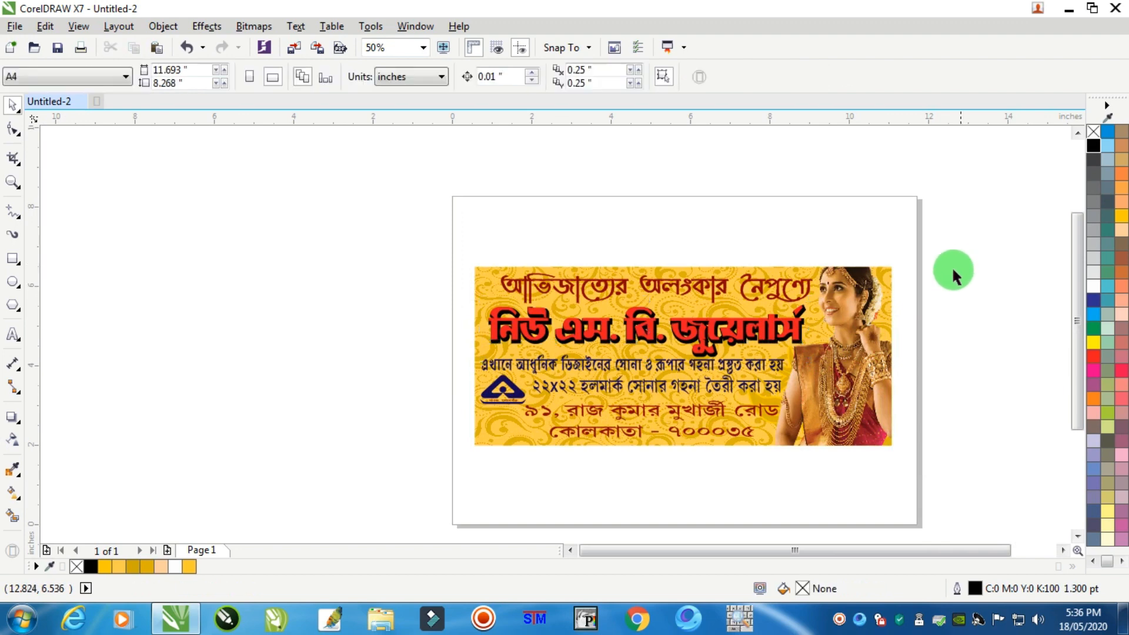
# Narrow the dark red tagline above the shop name to about 7.52 inches wide so it clears the model's face
pyautogui.scroll(1, 653, 300)
pyautogui.click(992, 285)
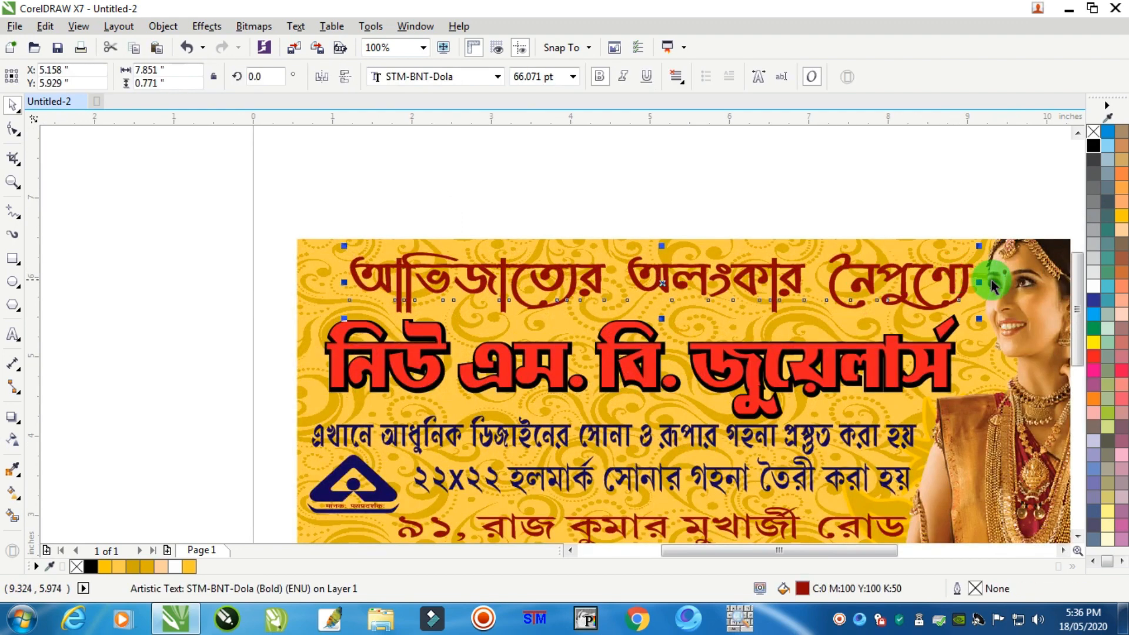
pyautogui.moveTo(979, 282); pyautogui.dragTo(950, 285)
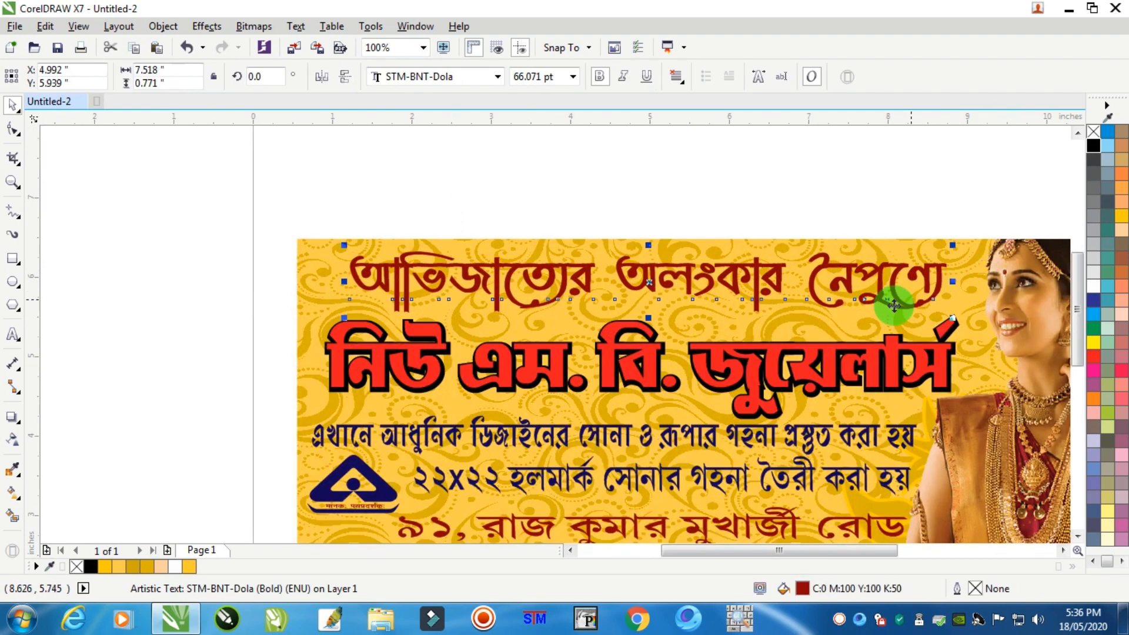
pyautogui.scroll(-2, 909, 332)
pyautogui.scroll(2, 855, 340)
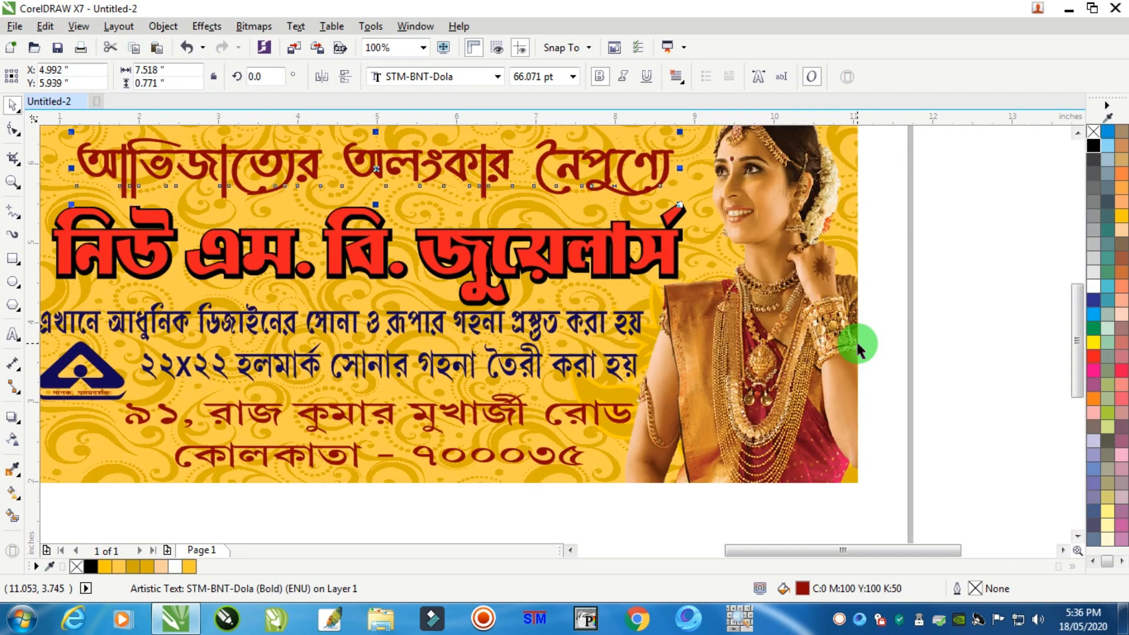
pyautogui.scroll(-1, 855, 340)
pyautogui.click(943, 263)
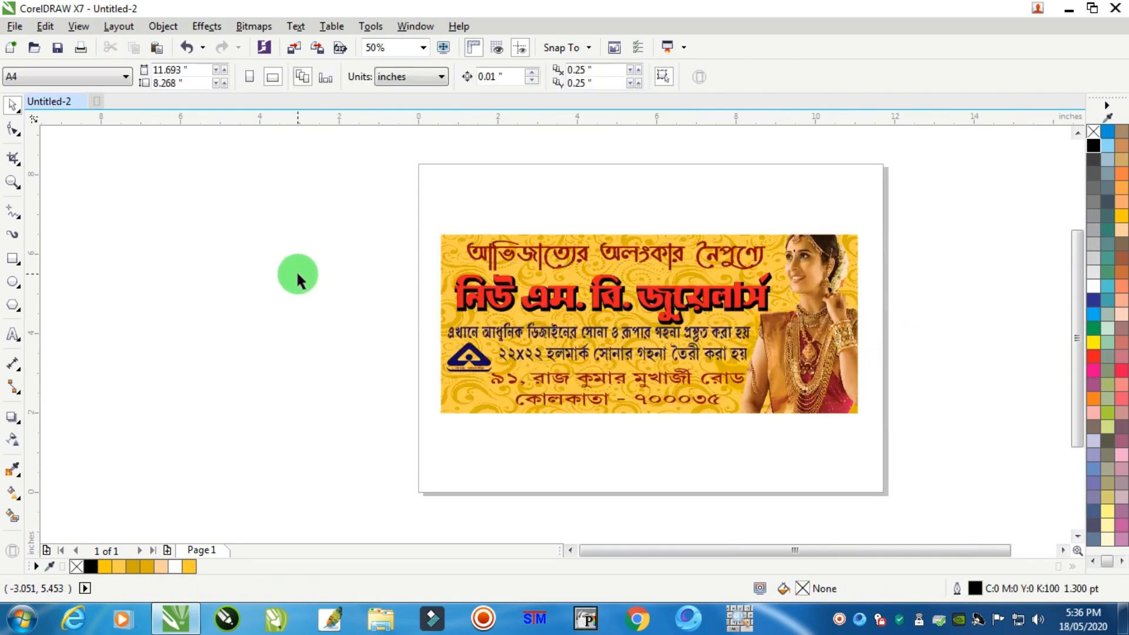
# Nudge the two-line dark red address text at the banner's lower edge about 0.15 inch to the left
pyautogui.click(584, 376)
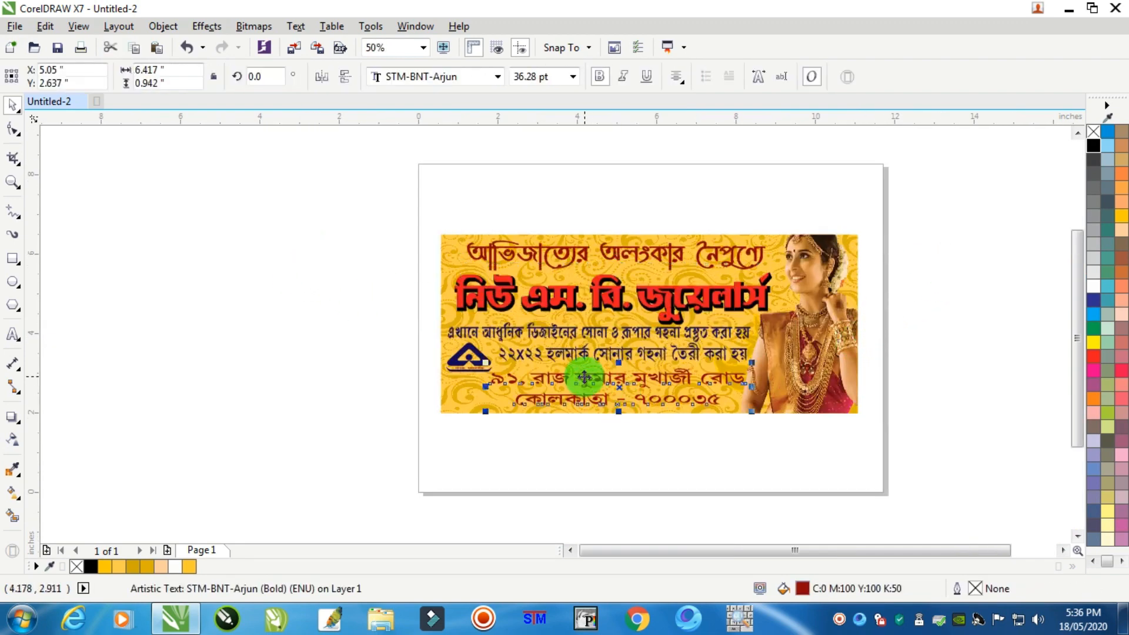
pyautogui.press('Left')
pyautogui.press('Left')
pyautogui.press('Left')
pyautogui.press('Left')
pyautogui.press('Left')
pyautogui.press('Left')
pyautogui.press('Left')
pyautogui.press('Left')
pyautogui.press('Left')
pyautogui.press('Left')
pyautogui.press('Left')
pyautogui.press('Left')
pyautogui.press('Left')
pyautogui.press('Left')
pyautogui.press('Left')
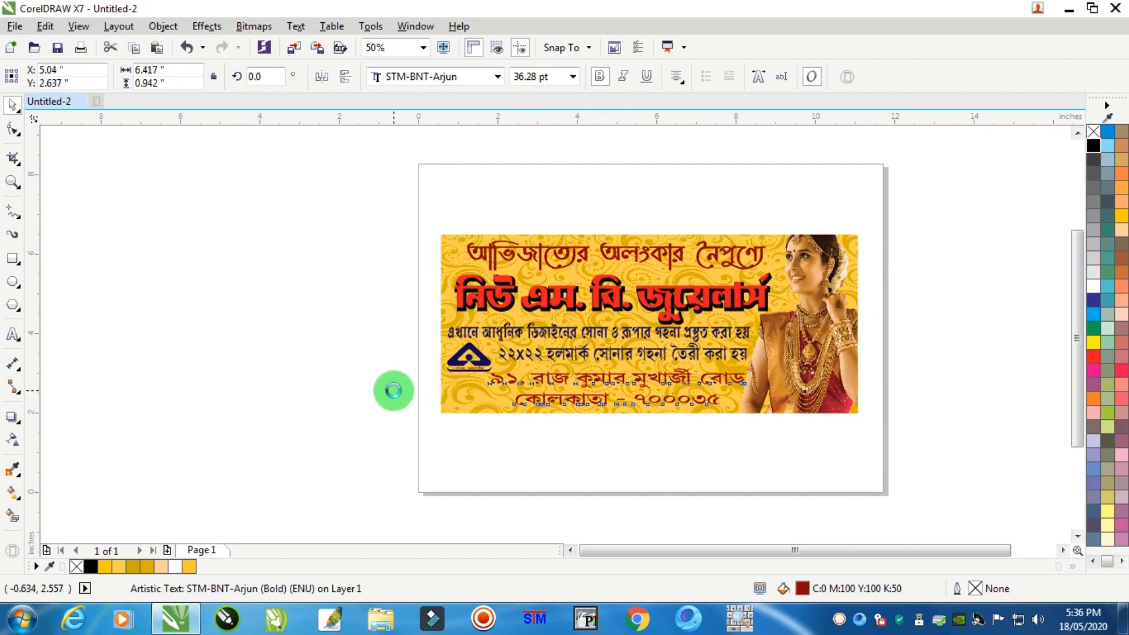
pyautogui.click(12, 182)
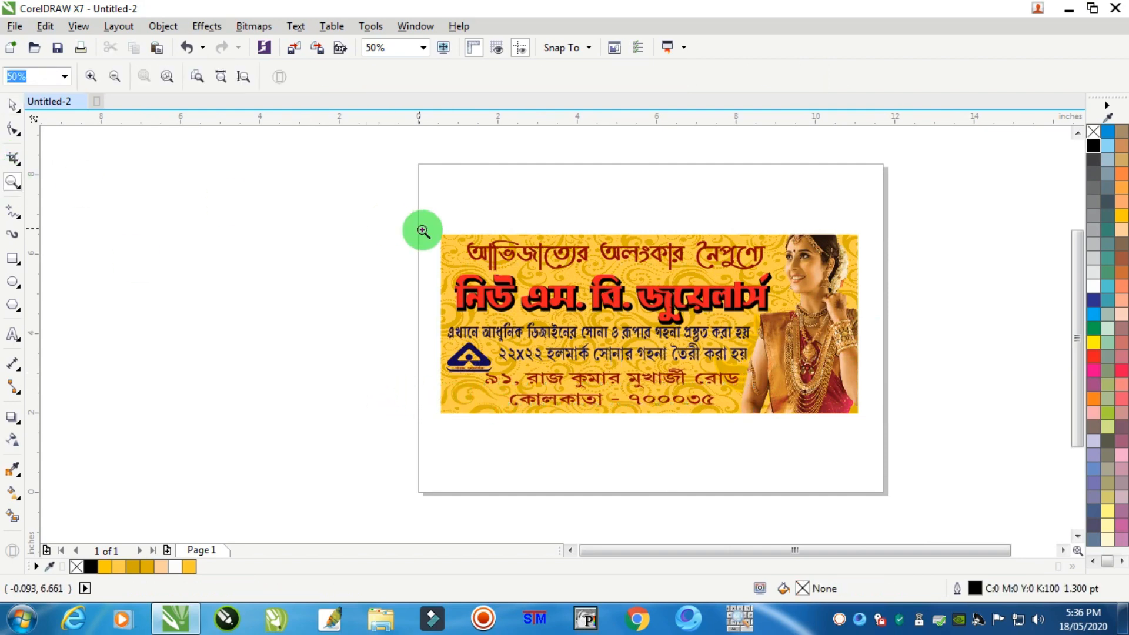
pyautogui.moveTo(417, 224); pyautogui.dragTo(864, 429)
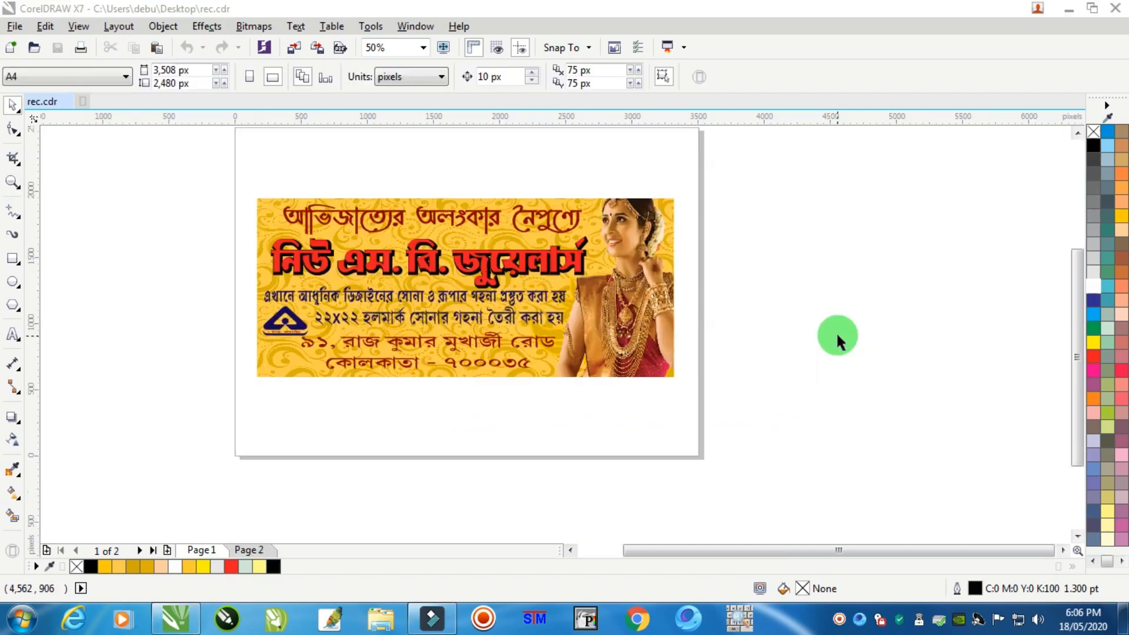
# In rec.cdr, edit the banner's PowerClip contents, recolour the ornament's lighter yellow backing group white and offset it slightly down-left
pyautogui.doubleClick(668, 248)
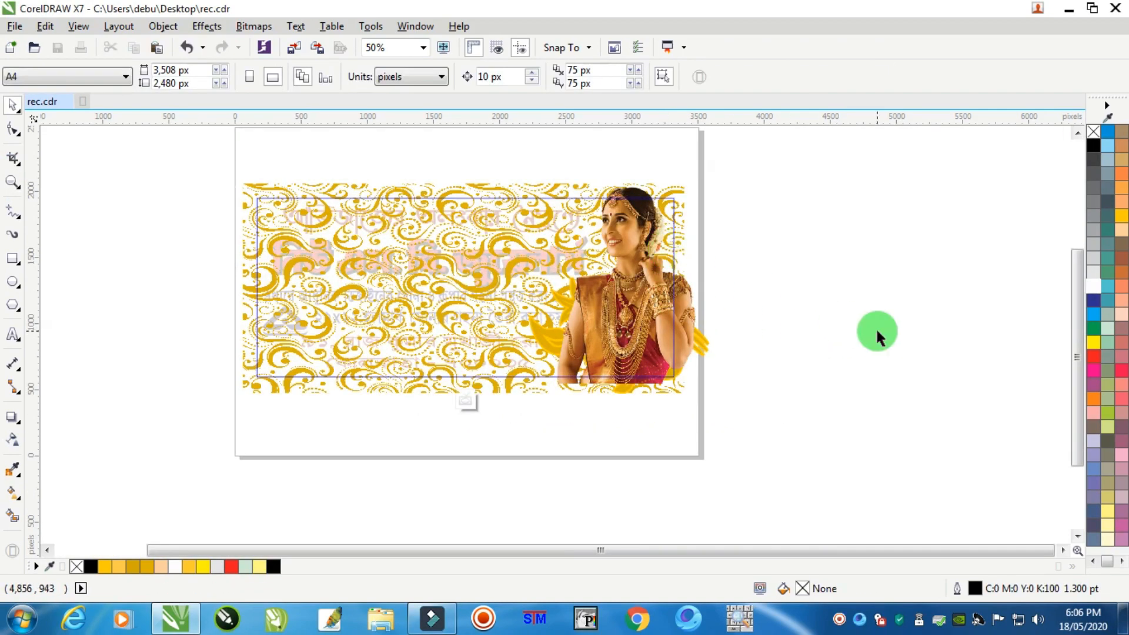
pyautogui.scroll(3, 639, 347)
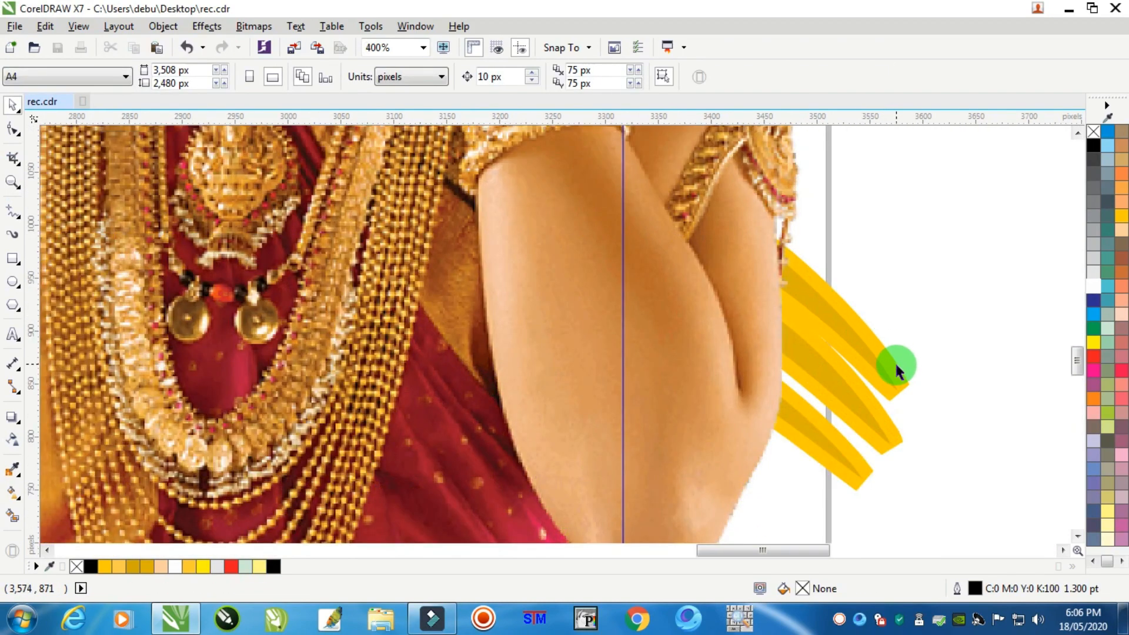
pyautogui.click(896, 369)
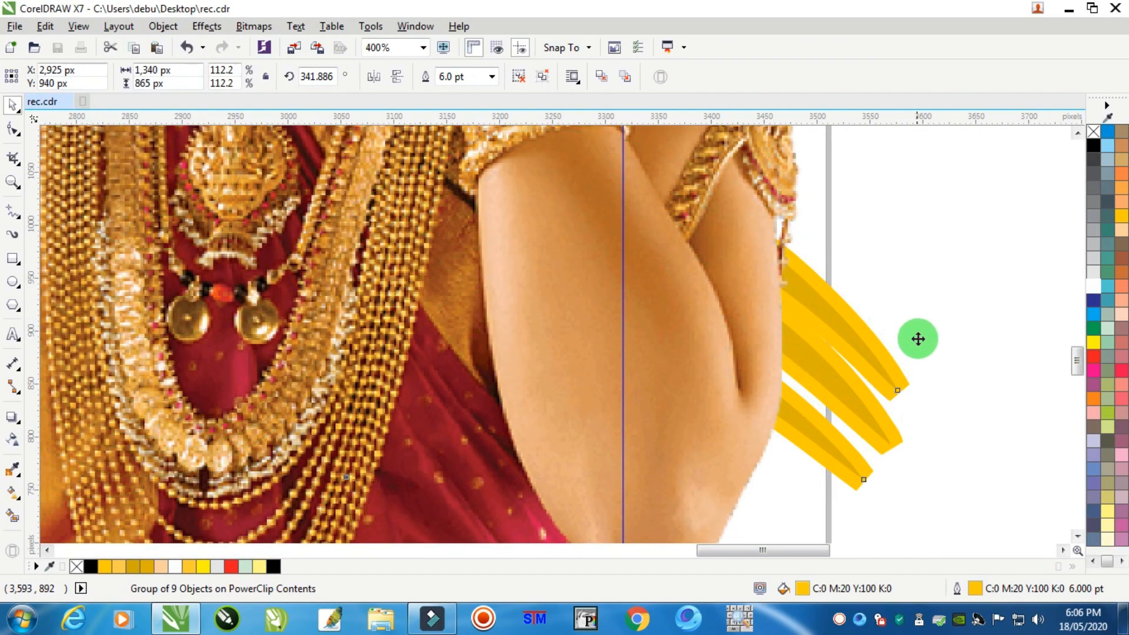
pyautogui.click(1093, 286)
pyautogui.scroll(-1, 782, 346)
pyautogui.scroll(-2, 791, 335)
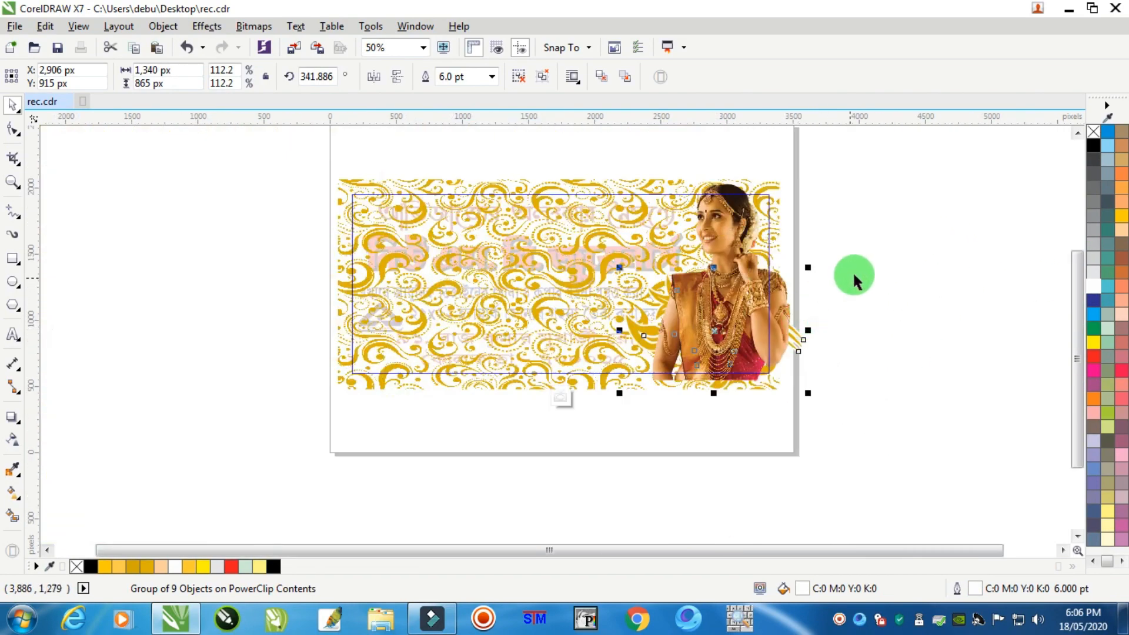
# Select both layers of the floral ornament behind the model and enlarge them together to about 1,629 × 1,052 px
pyautogui.click(880, 249)
pyautogui.moveTo(600, 413); pyautogui.dragTo(604, 412)
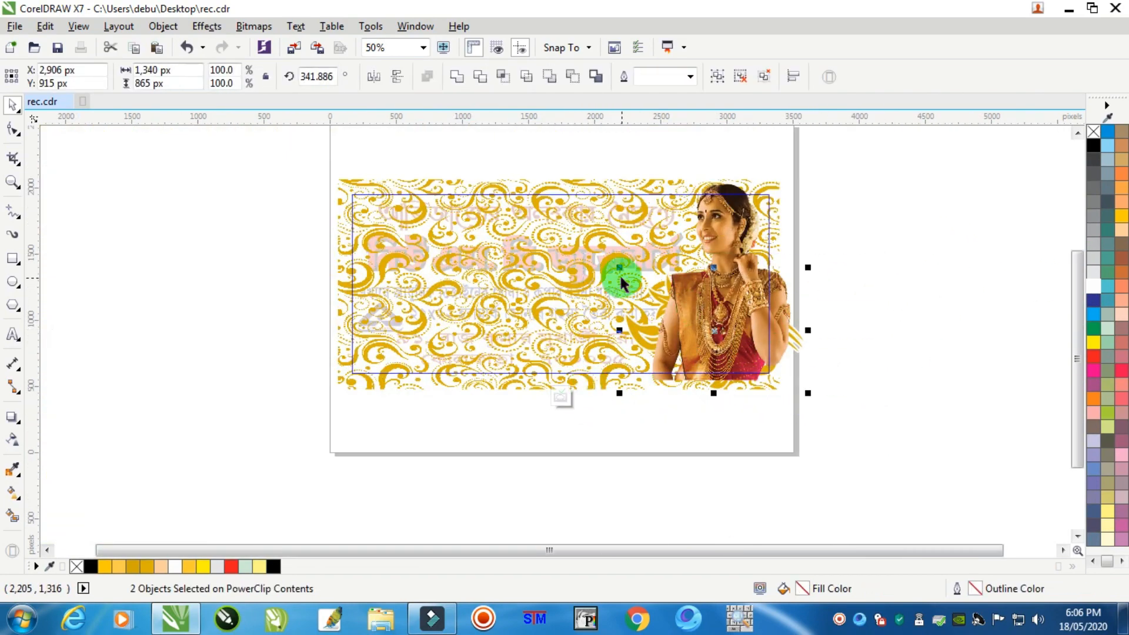
pyautogui.moveTo(611, 266); pyautogui.dragTo(563, 233)
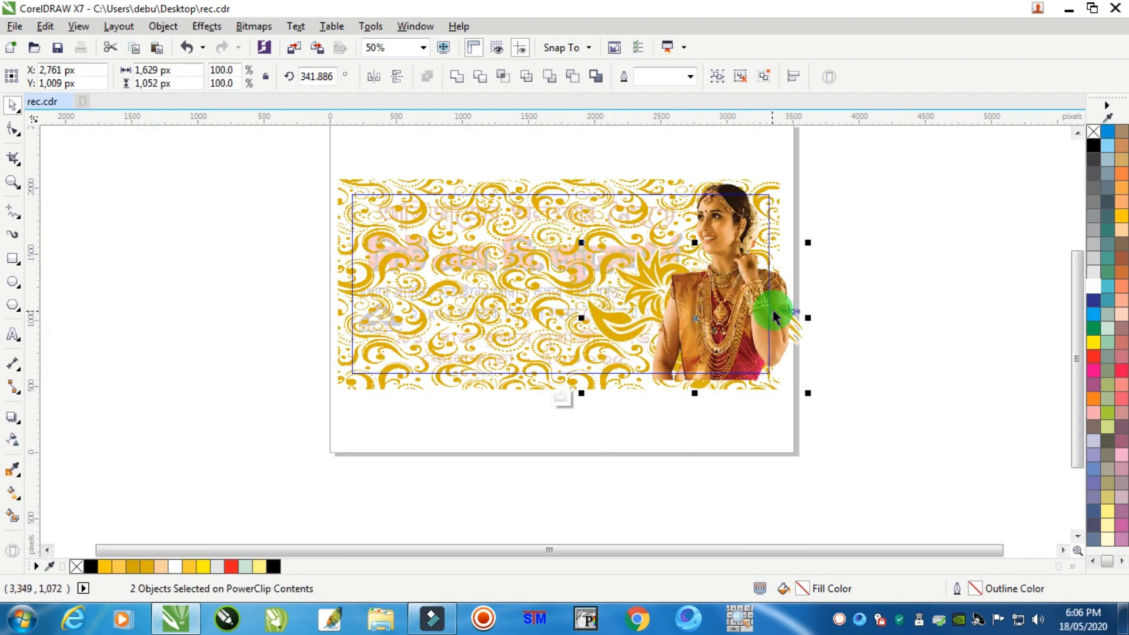
pyautogui.scroll(1, 774, 317)
pyautogui.scroll(-1, 650, 332)
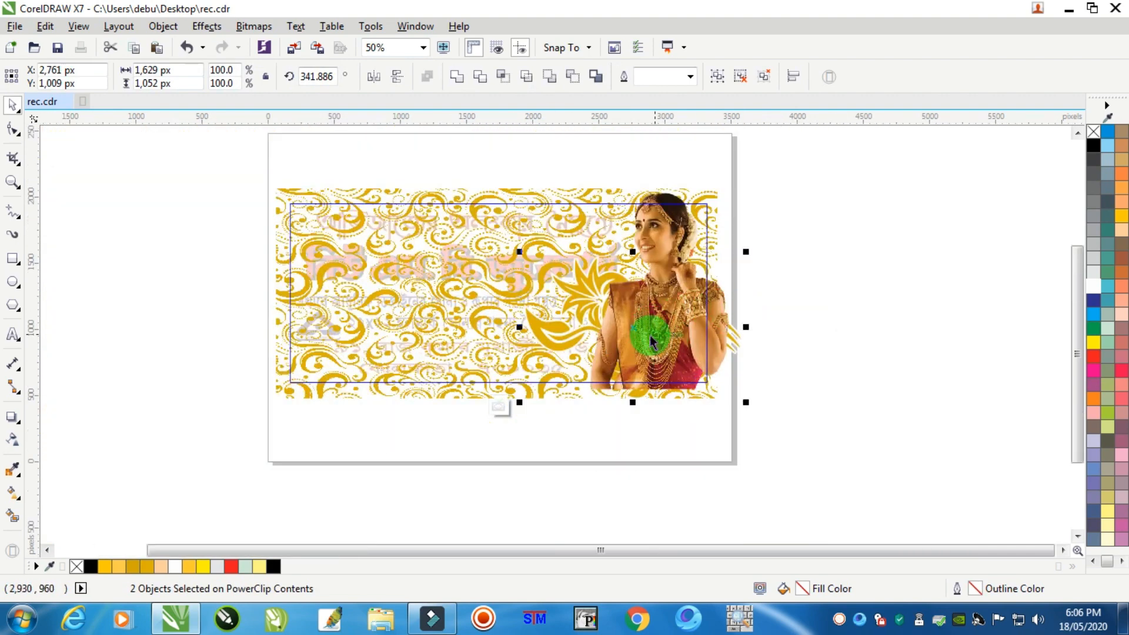
# Duplicate the two-layer floral ornament up and to the right over the model's head, and rotate the copy to about 5.8°
pyautogui.moveTo(632, 329); pyautogui.dragTo(720, 242)
pyautogui.click(782, 265)
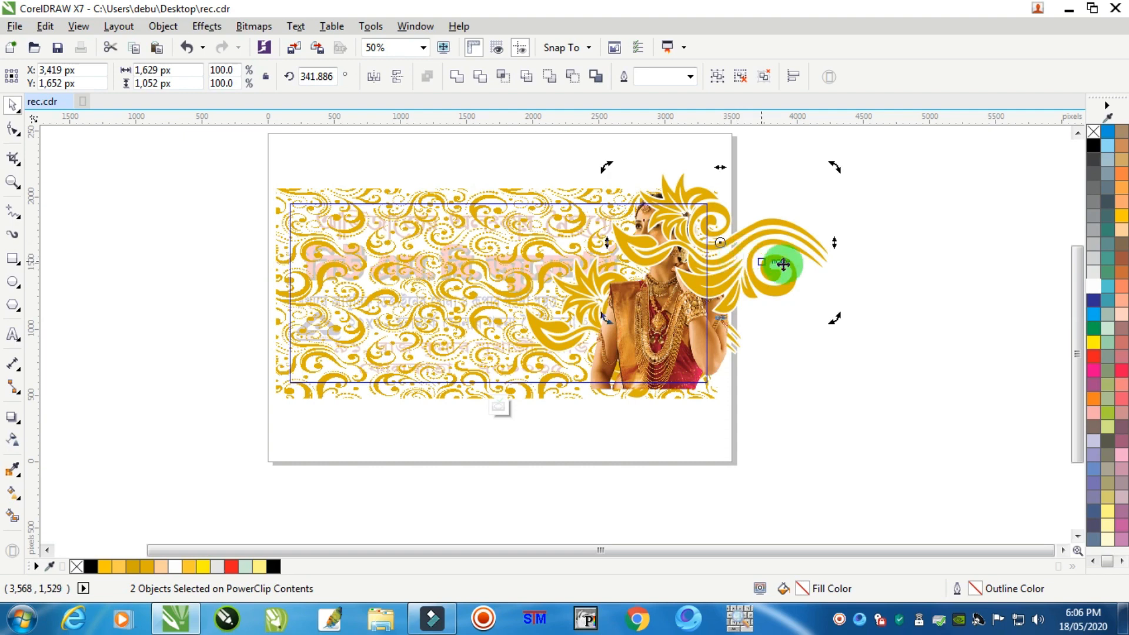
pyautogui.moveTo(834, 317); pyautogui.dragTo(858, 268)
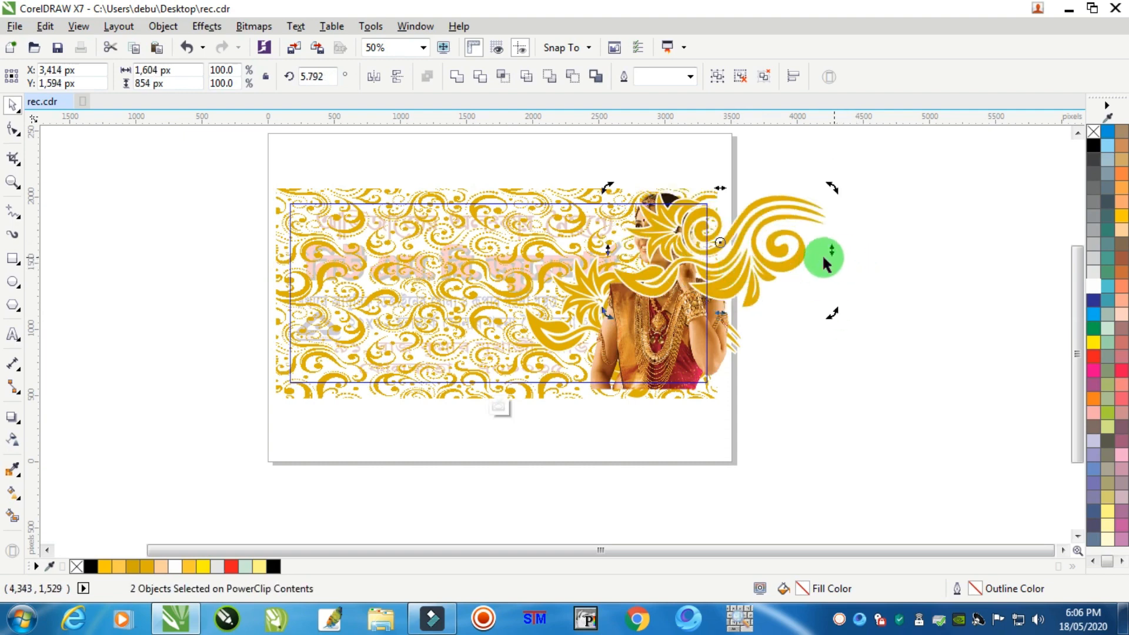
pyautogui.click(898, 237)
pyautogui.moveTo(785, 214); pyautogui.dragTo(739, 211)
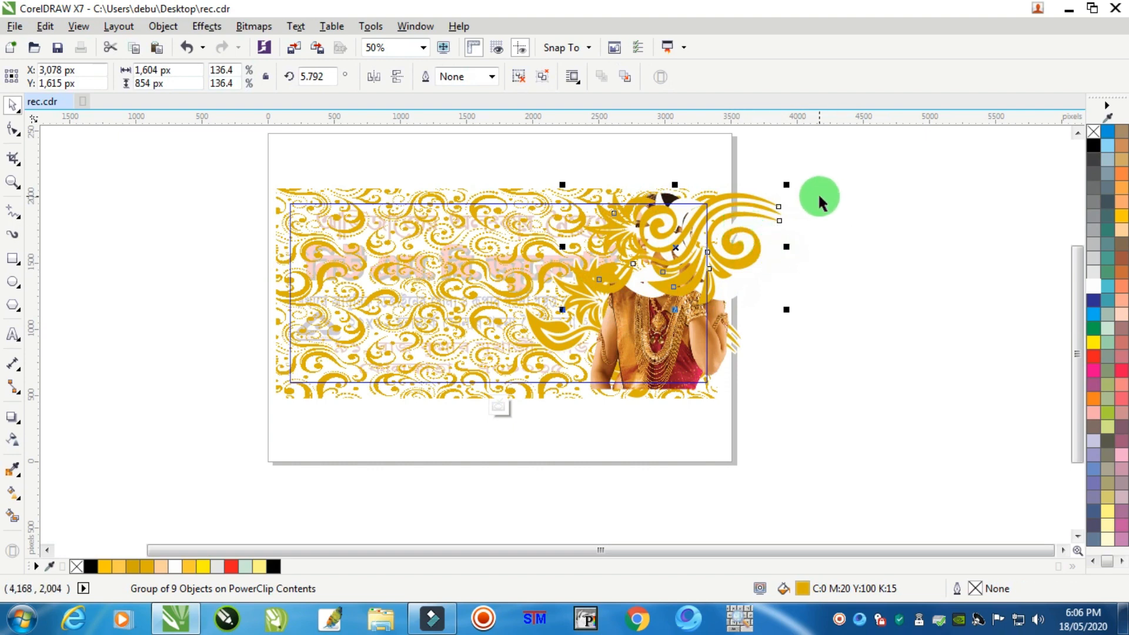
pyautogui.hotkey('ctrl', 'z')
# Select both layers of the upper ornament copy, rotate them to about 7.3° and move their centre to about X 2,727, Y 1,772 px
pyautogui.moveTo(882, 164); pyautogui.dragTo(538, 321)
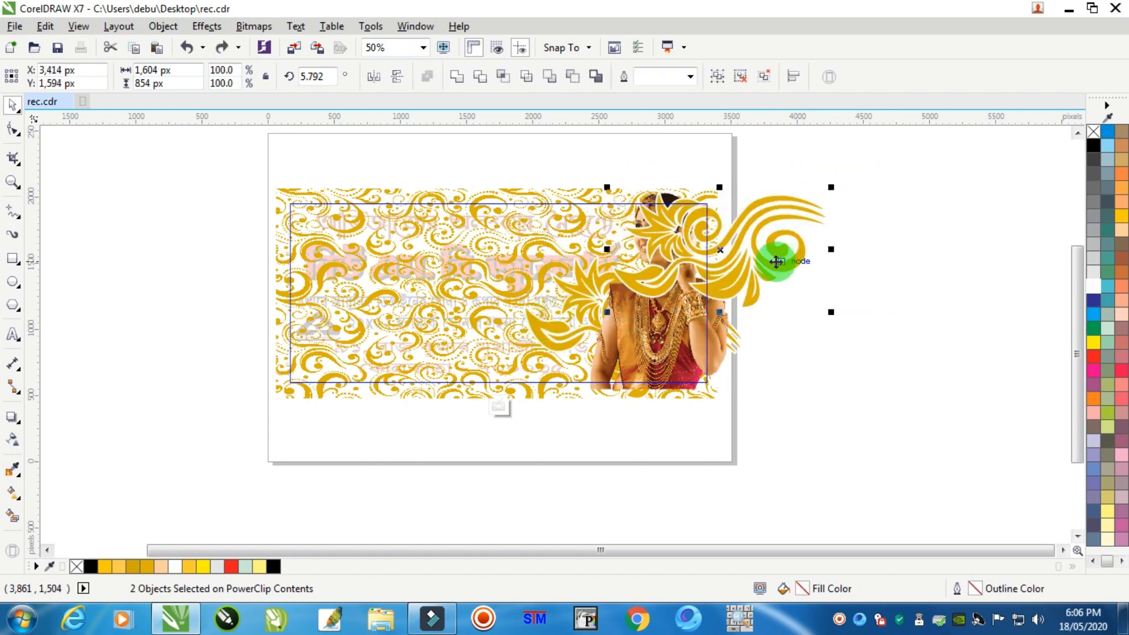
pyautogui.moveTo(774, 268); pyautogui.dragTo(736, 266)
pyautogui.click(737, 252)
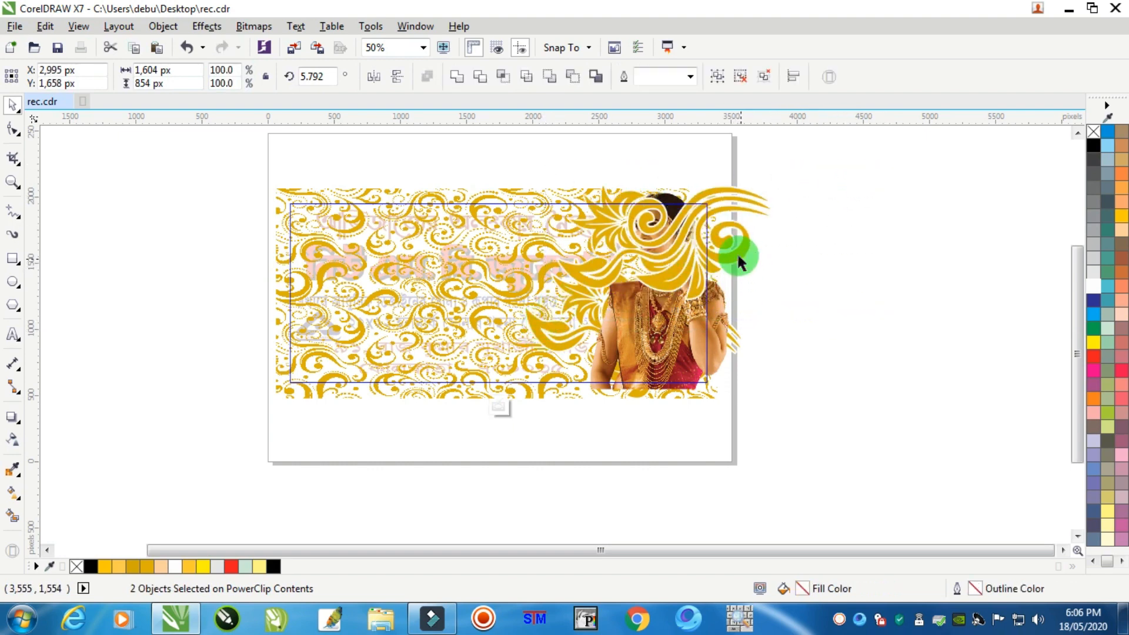
pyautogui.moveTo(777, 309); pyautogui.dragTo(815, 249)
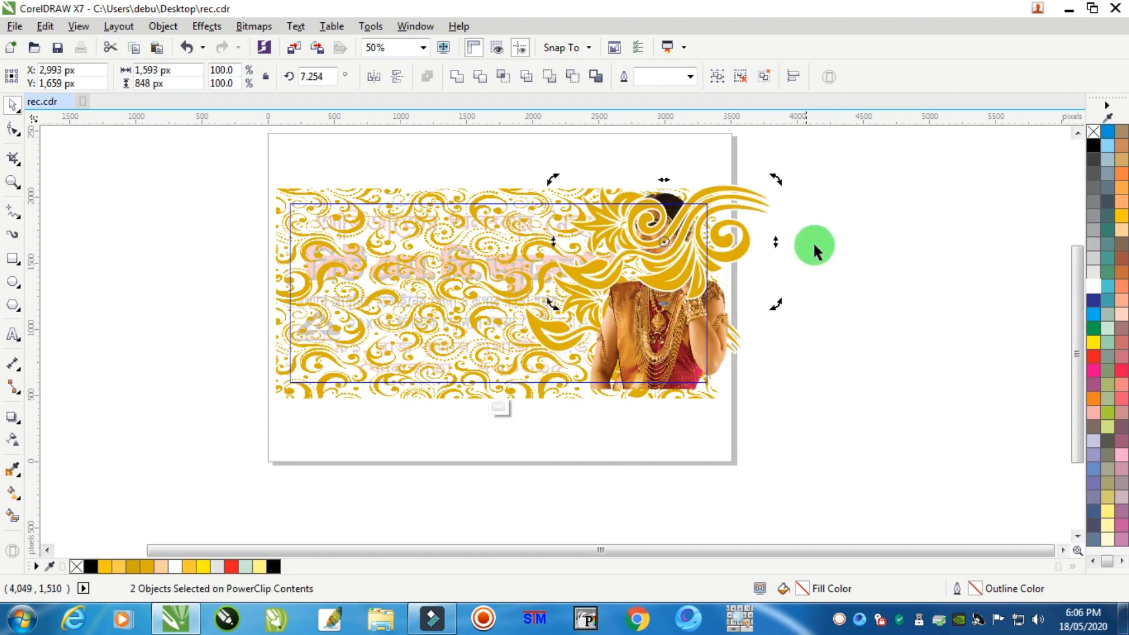
pyautogui.click(757, 232)
pyautogui.click(600, 265)
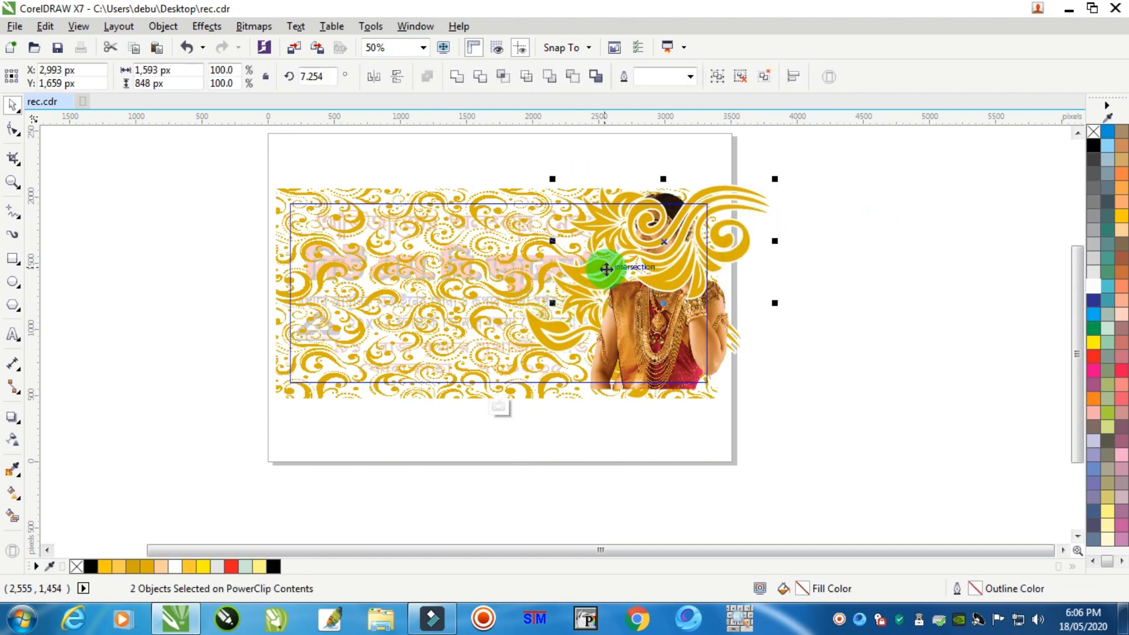
pyautogui.moveTo(600, 265); pyautogui.dragTo(575, 270)
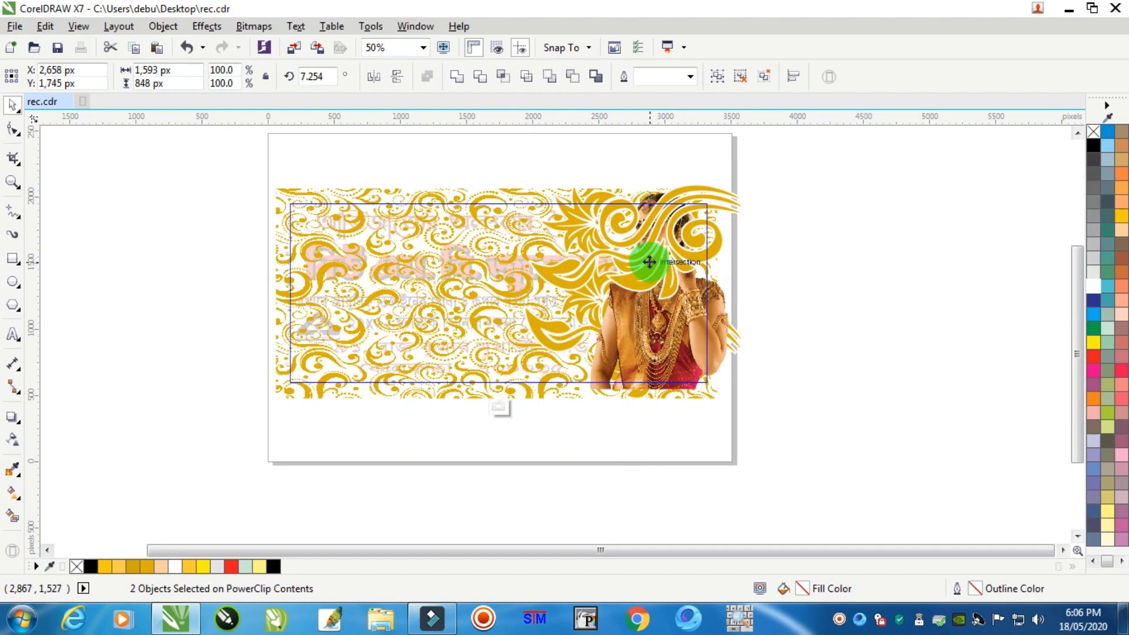
pyautogui.moveTo(649, 261); pyautogui.dragTo(682, 243)
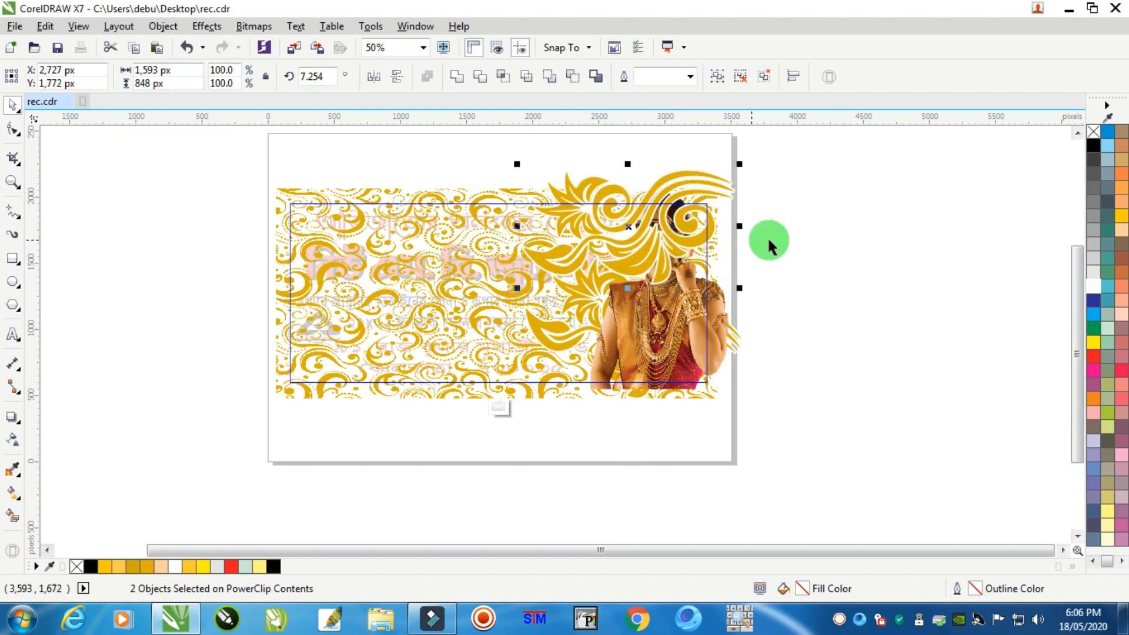
# Bring the model image to the front of the layer so it covers the upper ornament copy
pyautogui.click(770, 263)
pyautogui.click(675, 308)
pyautogui.rightClick(674, 307)
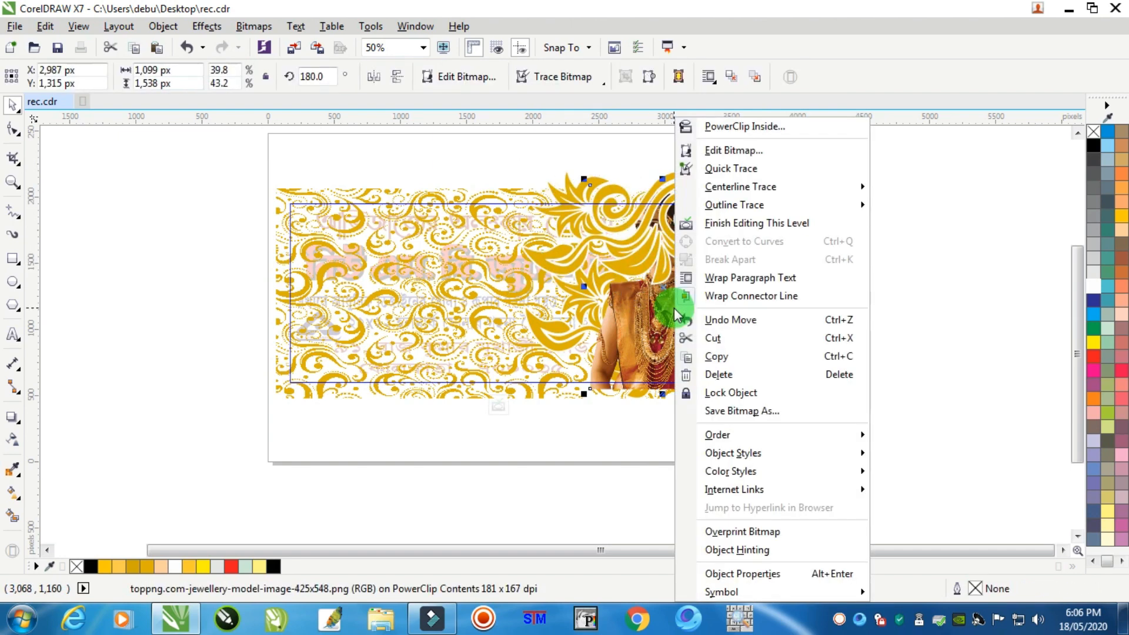
pyautogui.moveTo(773, 432)
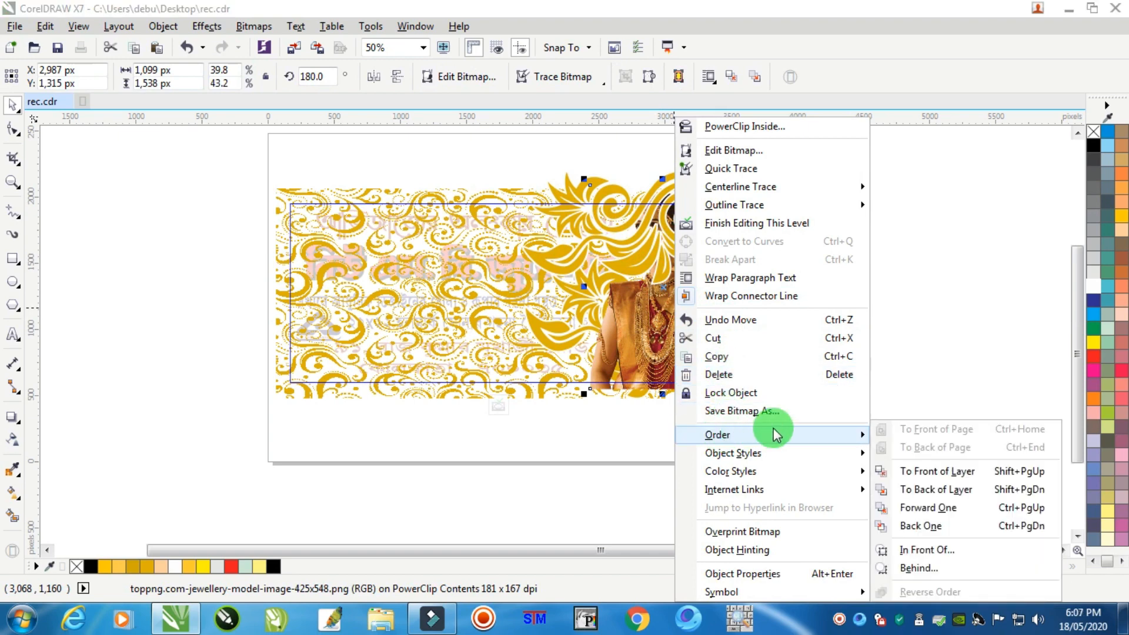
pyautogui.click(888, 438)
pyautogui.click(827, 273)
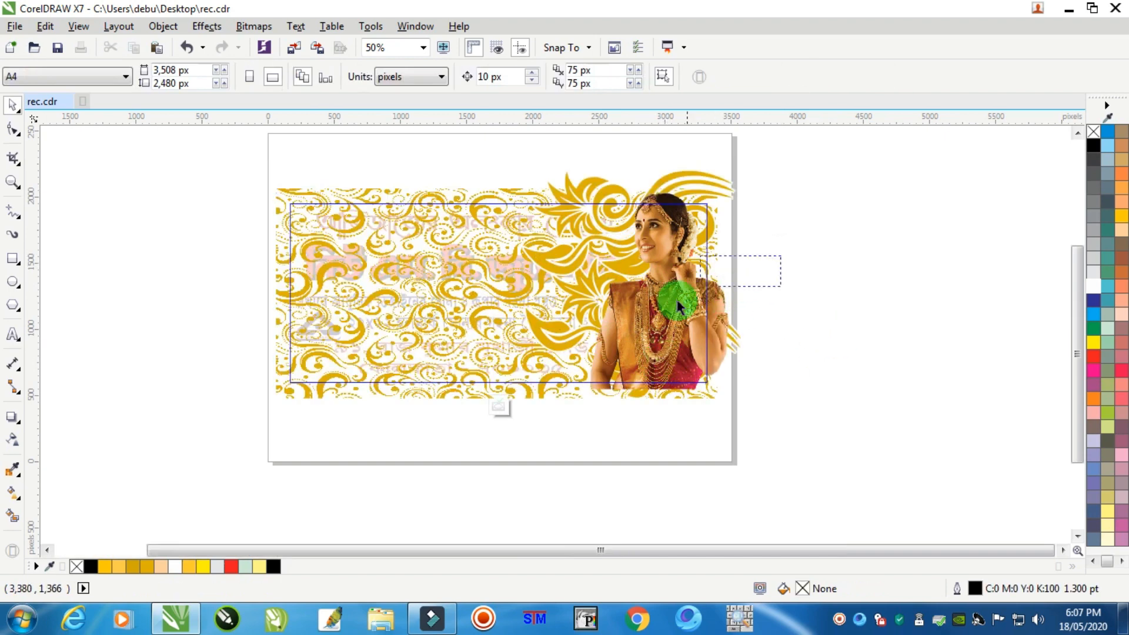
# Enlarge both layers of the lower ornament to about 1,676 × 1,082 px and centre them near X 2,685, Y 956 px behind the model
pyautogui.click(488, 412)
pyautogui.moveTo(630, 327); pyautogui.dragTo(638, 359)
pyautogui.moveTo(741, 431); pyautogui.dragTo(748, 435)
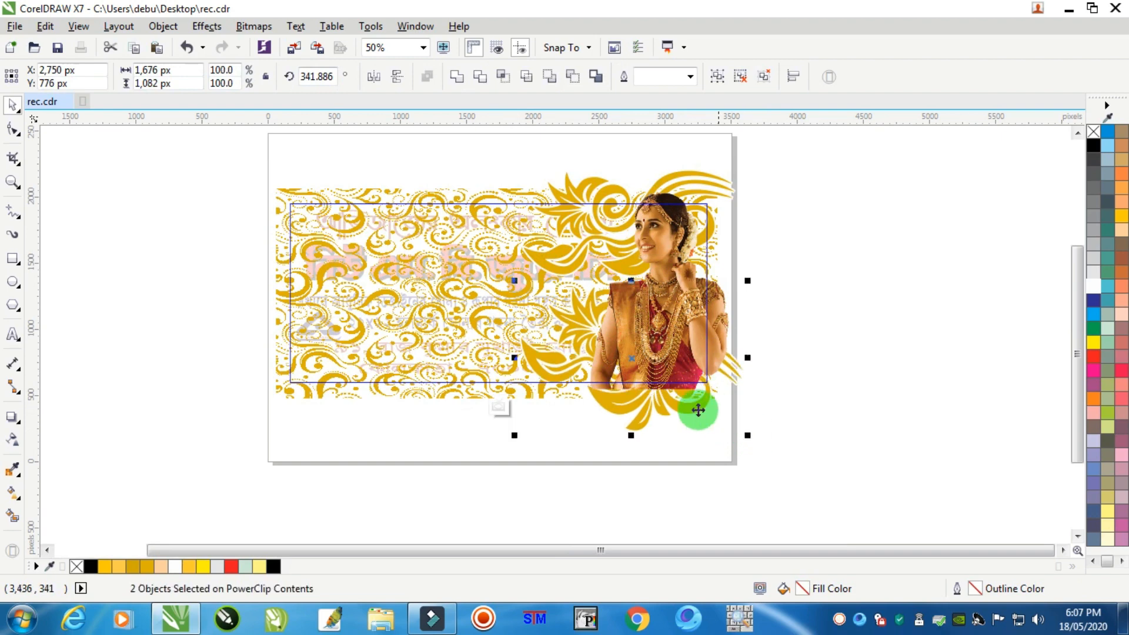
pyautogui.moveTo(573, 310); pyautogui.dragTo(565, 286)
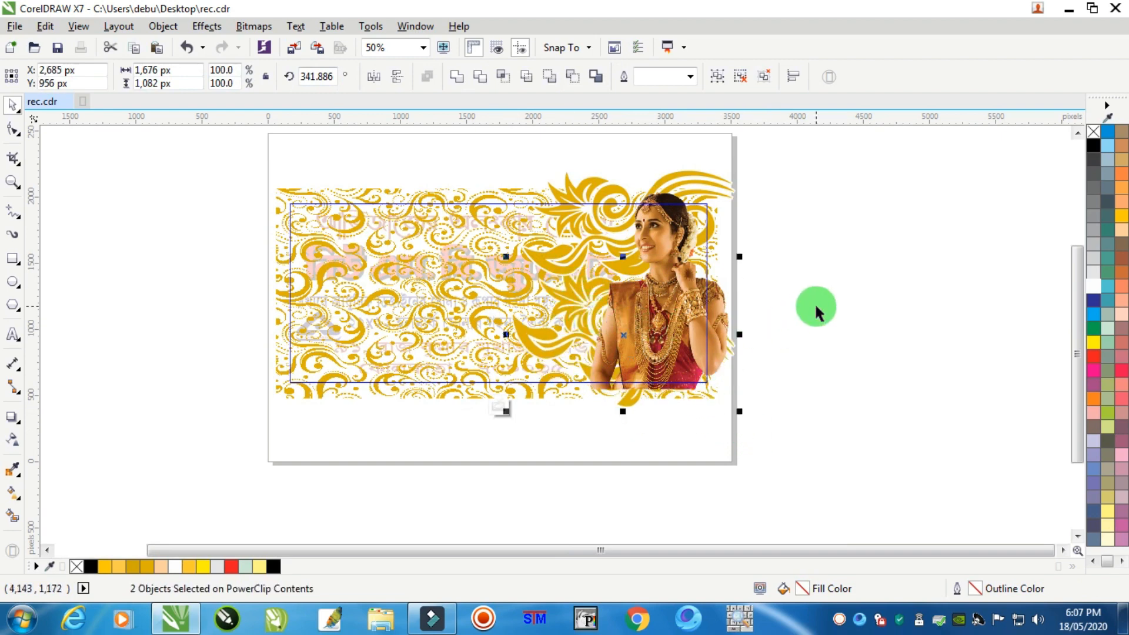
# Finish editing the banner's PowerClip contents and inspect the full banner with its ornaments
pyautogui.keyDown('ctrl'); pyautogui.click(818, 296); pyautogui.keyUp('ctrl')
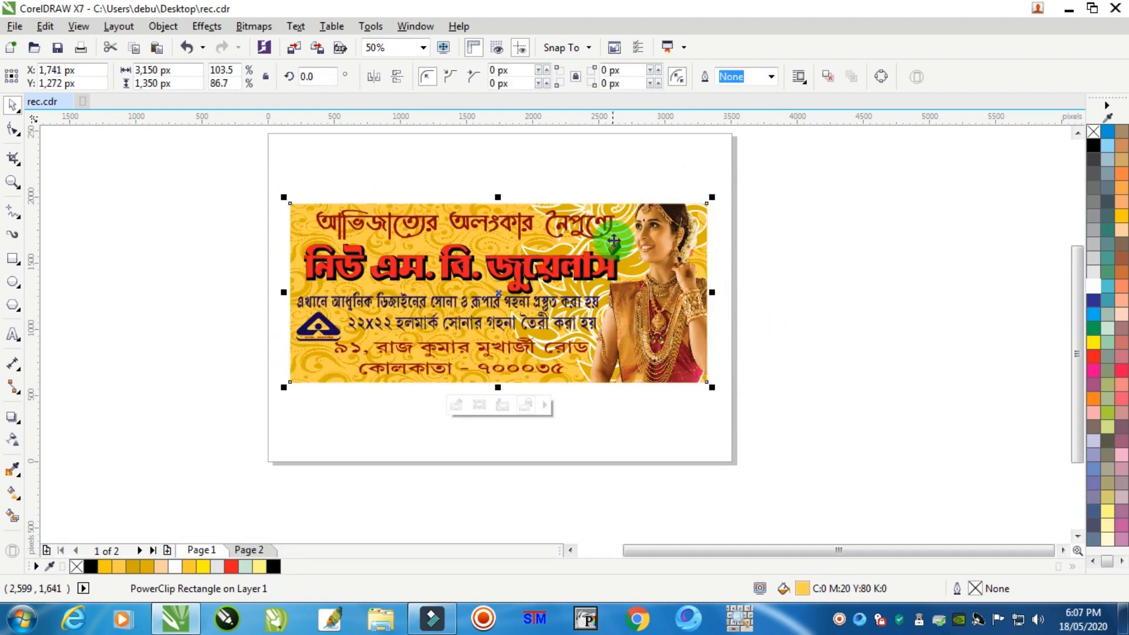
pyautogui.scroll(2, 613, 240)
pyautogui.scroll(-2, 632, 249)
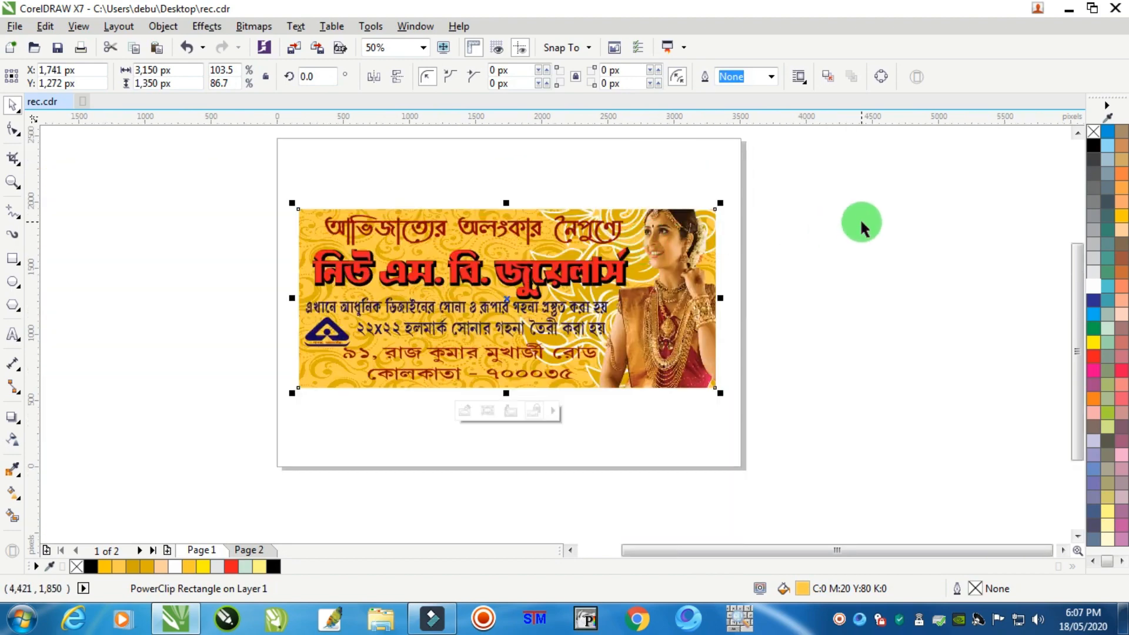